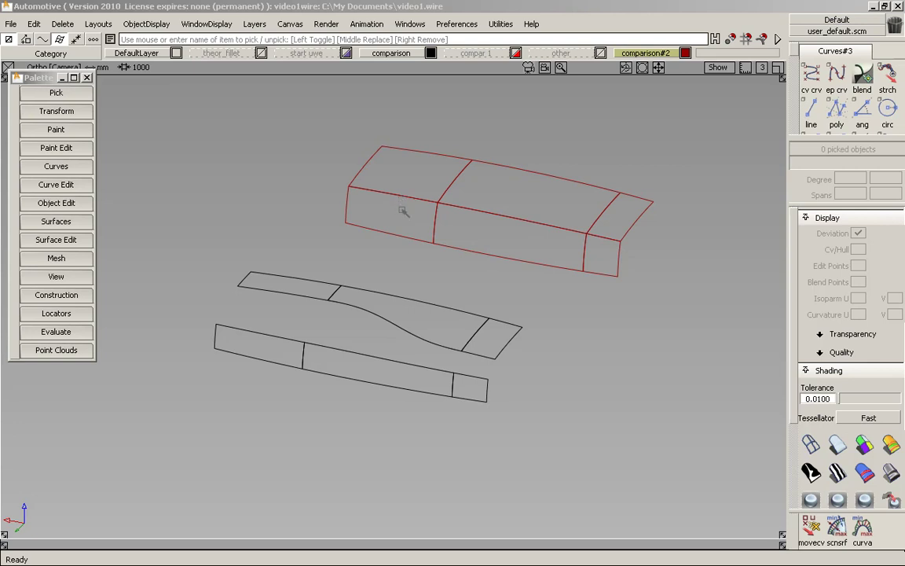
# Isolate the six surfaces of the two separate black strips by hiding all unselected geometry, and clear the selection
pyautogui.keyDown('alt'); pyautogui.keyDown('shift'); pyautogui.moveTo(376, 318); pyautogui.dragTo(446, 327, button='right'); pyautogui.keyUp('shift'); pyautogui.keyUp('alt')
pyautogui.keyDown('alt'); pyautogui.keyDown('shift'); pyautogui.moveTo(446, 327); pyautogui.dragTo(487, 308, button='middle'); pyautogui.keyUp('shift'); pyautogui.keyUp('alt')
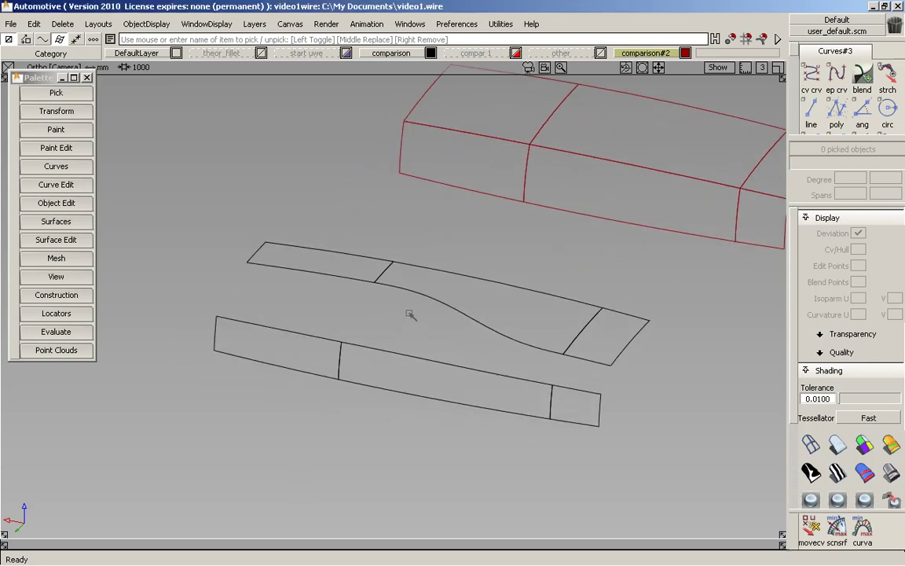
pyautogui.moveTo(286, 247); pyautogui.dragTo(605, 434)
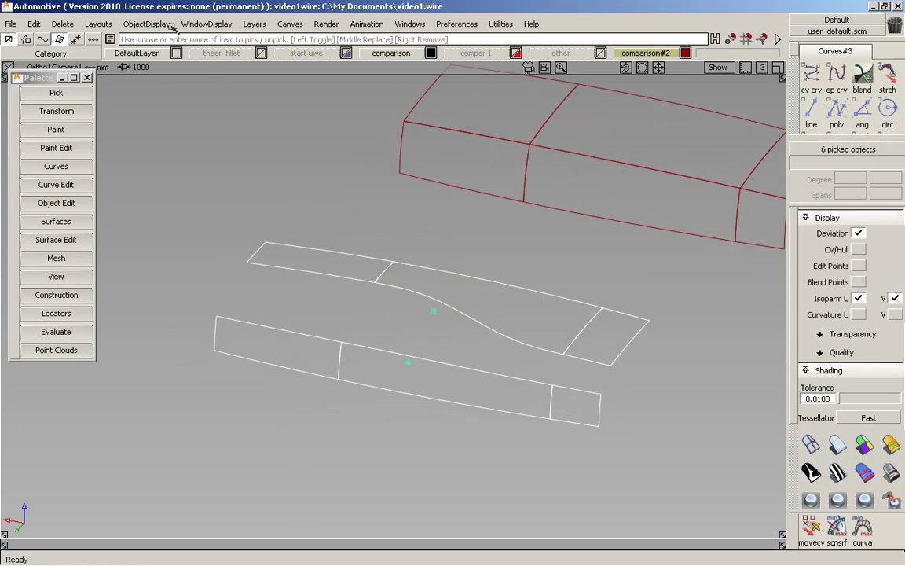
pyautogui.click(139, 24)
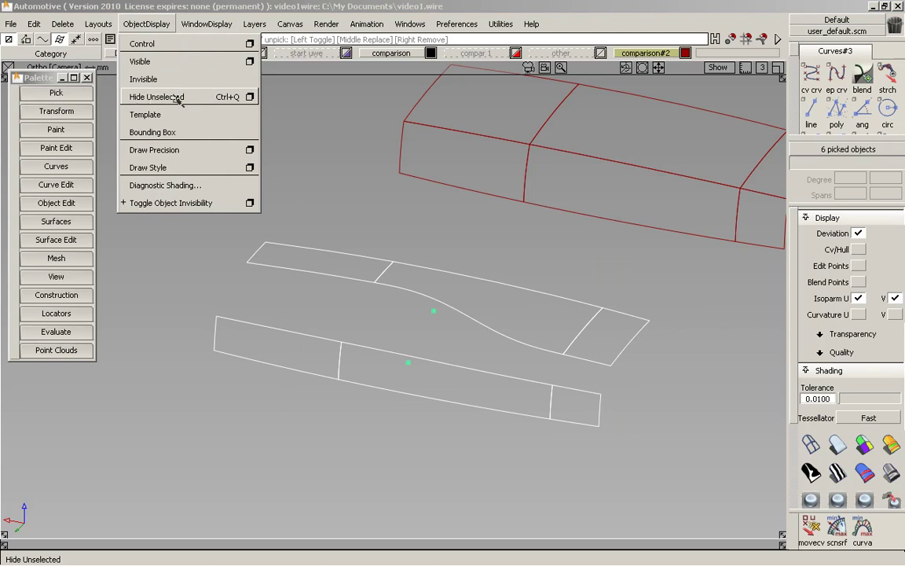
pyautogui.click(175, 98)
pyautogui.keyDown('alt'); pyautogui.keyDown('shift'); pyautogui.moveTo(359, 253); pyautogui.dragTo(411, 250, button='right'); pyautogui.keyUp('shift'); pyautogui.keyUp('alt')
pyautogui.keyDown('alt'); pyautogui.keyDown('shift'); pyautogui.moveTo(410, 249); pyautogui.dragTo(420, 199, button='middle'); pyautogui.keyUp('shift'); pyautogui.keyUp('alt')
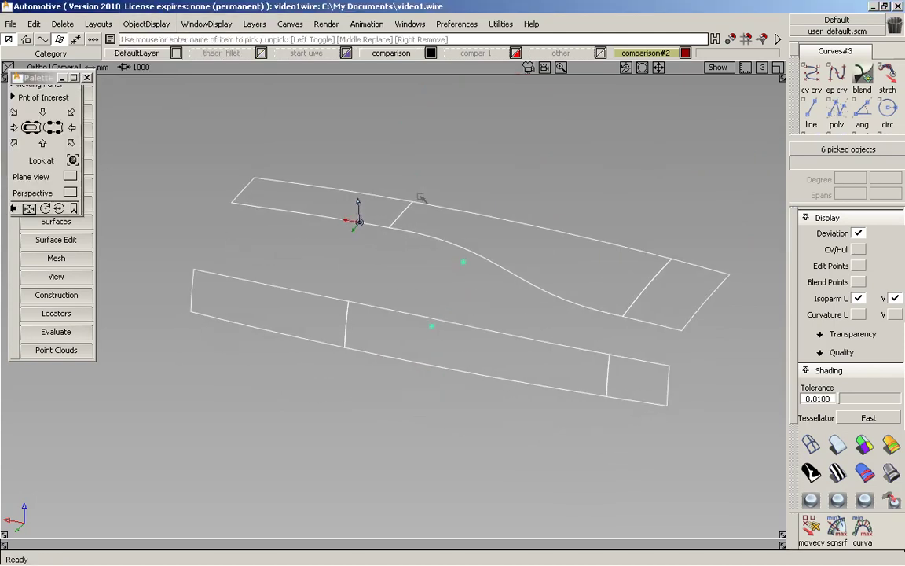
pyautogui.keyDown('ctrl'); pyautogui.keyDown('shift'); pyautogui.moveTo(414, 378); pyautogui.dragTo(418, 210); pyautogui.keyUp('shift'); pyautogui.keyUp('ctrl')
# Start a Freeform Blend with the wavy upper strip's three adjoining edges facing the gap as Side 1
pyautogui.keyDown('alt'); pyautogui.keyDown('shift'); pyautogui.moveTo(436, 306); pyautogui.dragTo(420, 287); pyautogui.keyUp('shift'); pyautogui.keyUp('alt')
pyautogui.keyDown('alt'); pyautogui.keyDown('shift'); pyautogui.moveTo(420, 286); pyautogui.dragTo(428, 287, button='right'); pyautogui.keyUp('shift'); pyautogui.keyUp('alt')
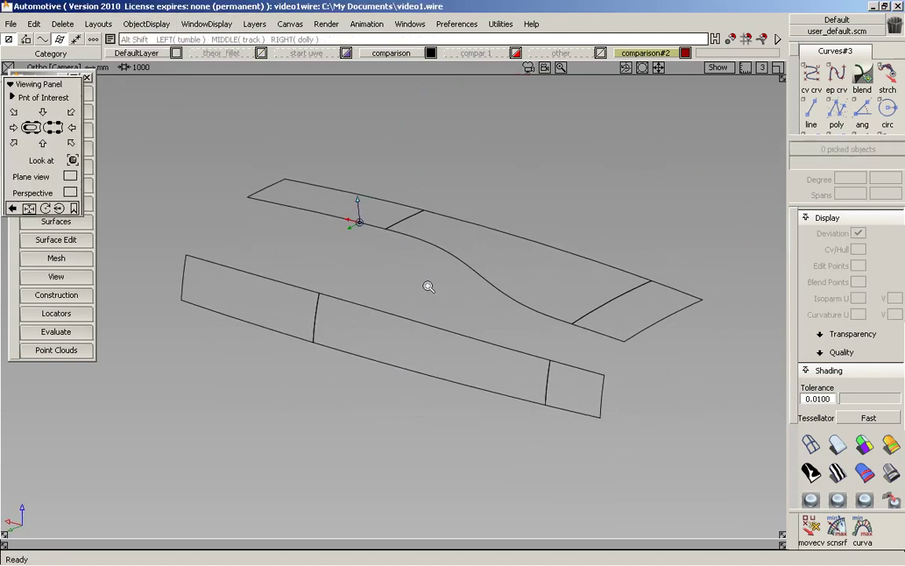
pyautogui.keyDown('alt'); pyautogui.keyDown('shift'); pyautogui.moveTo(386, 269); pyautogui.dragTo(390, 276); pyautogui.keyUp('shift'); pyautogui.keyUp('alt')
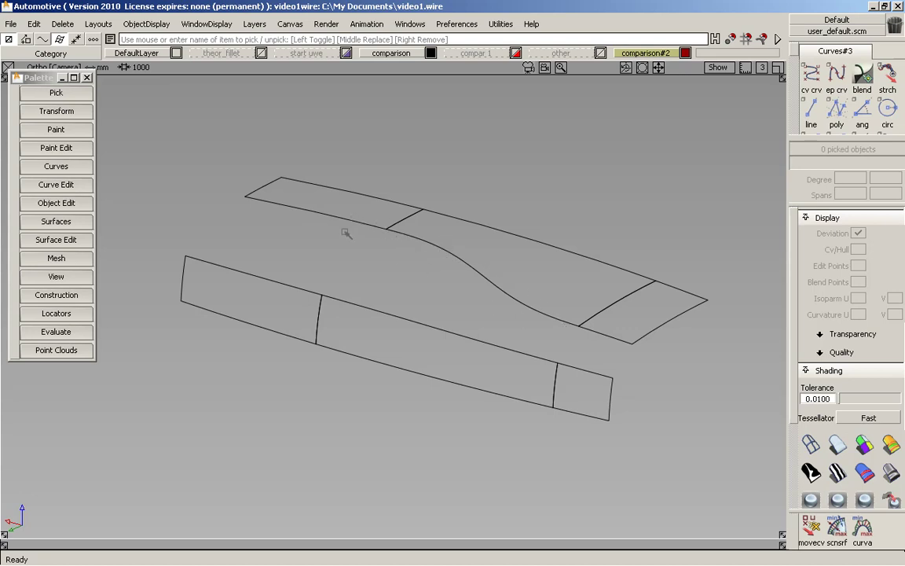
pyautogui.keyDown('alt'); pyautogui.keyDown('shift'); pyautogui.moveTo(358, 223); pyautogui.dragTo(354, 221); pyautogui.keyUp('shift'); pyautogui.keyUp('alt')
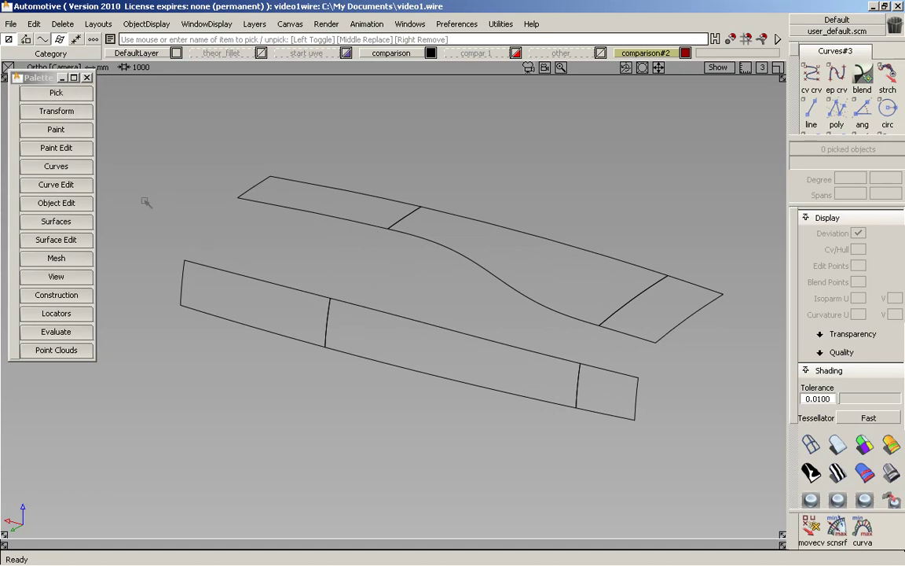
pyautogui.click(59, 221)
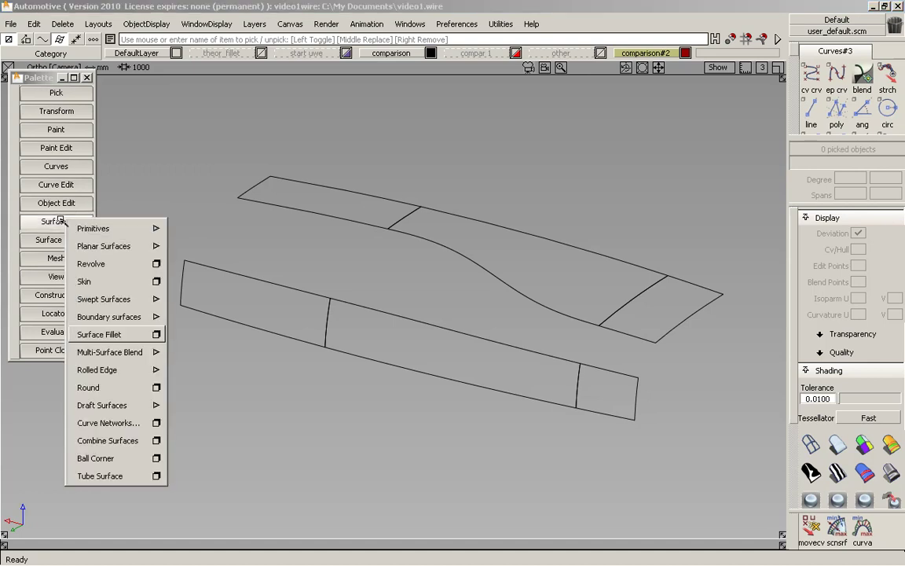
pyautogui.moveTo(126, 353)
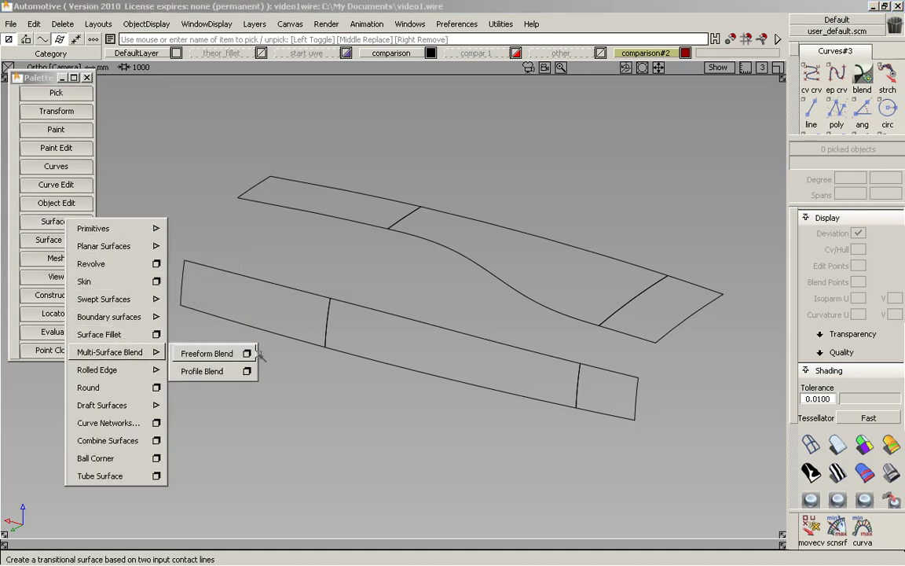
pyautogui.click(224, 354)
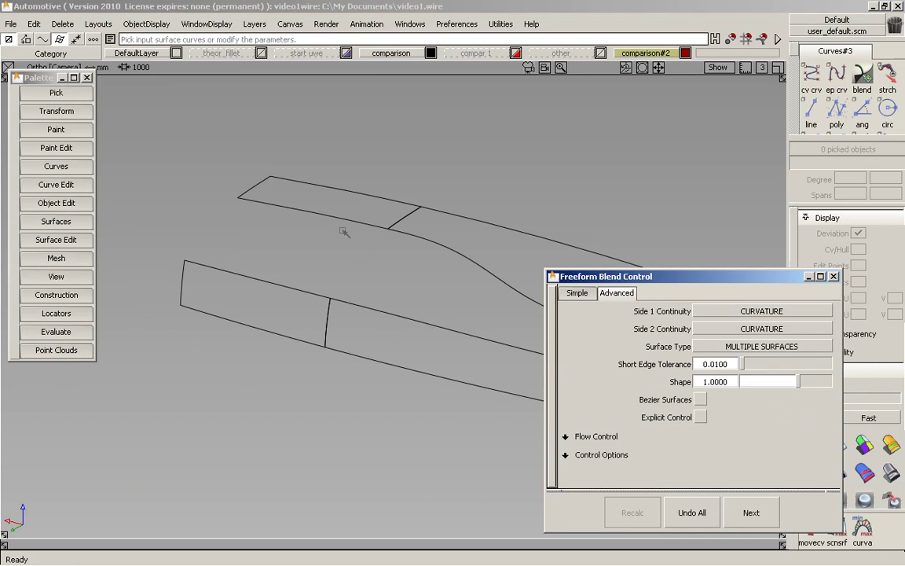
pyautogui.moveTo(725, 271); pyautogui.dragTo(759, 262)
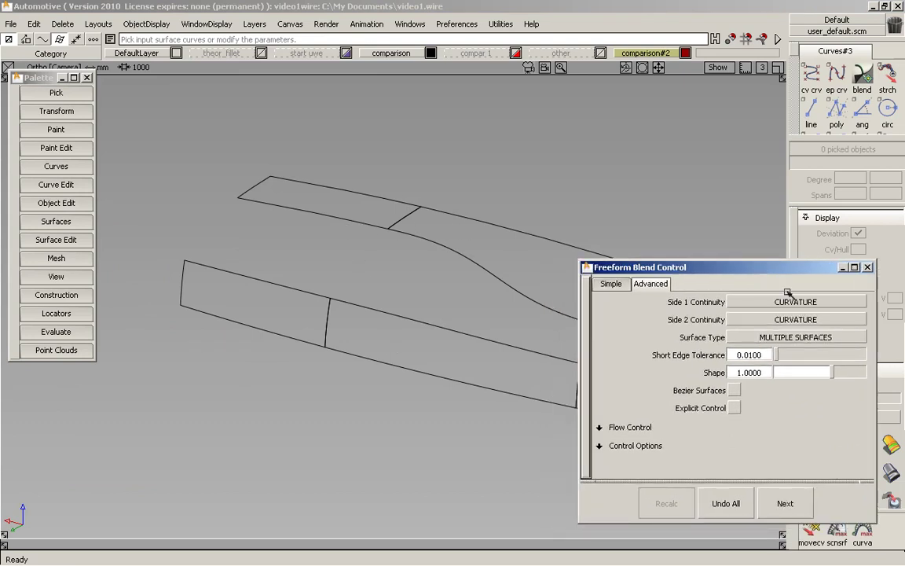
pyautogui.click(354, 222)
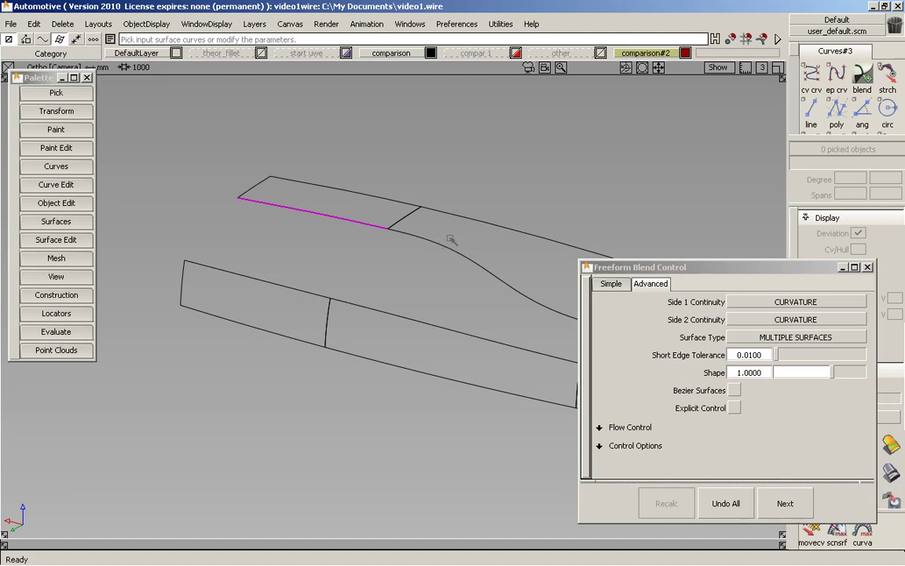
pyautogui.click(404, 235)
pyautogui.keyDown('alt'); pyautogui.keyDown('shift'); pyautogui.moveTo(519, 273); pyautogui.dragTo(442, 263, button='middle'); pyautogui.keyUp('shift'); pyautogui.keyUp('alt')
pyautogui.click(533, 319)
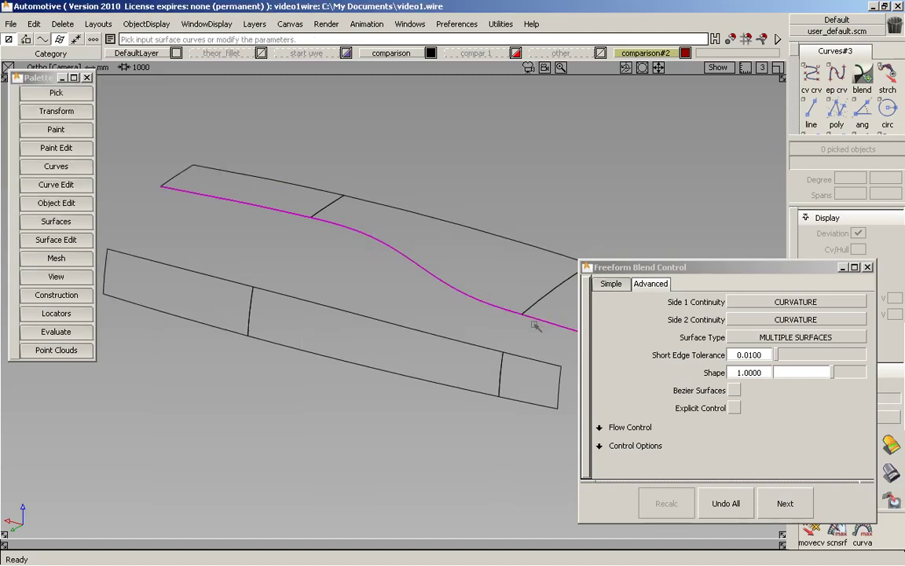
# Assign the three adjoining edges of the lower strip facing the gap to Side 2 and build the blend
pyautogui.click(518, 356)
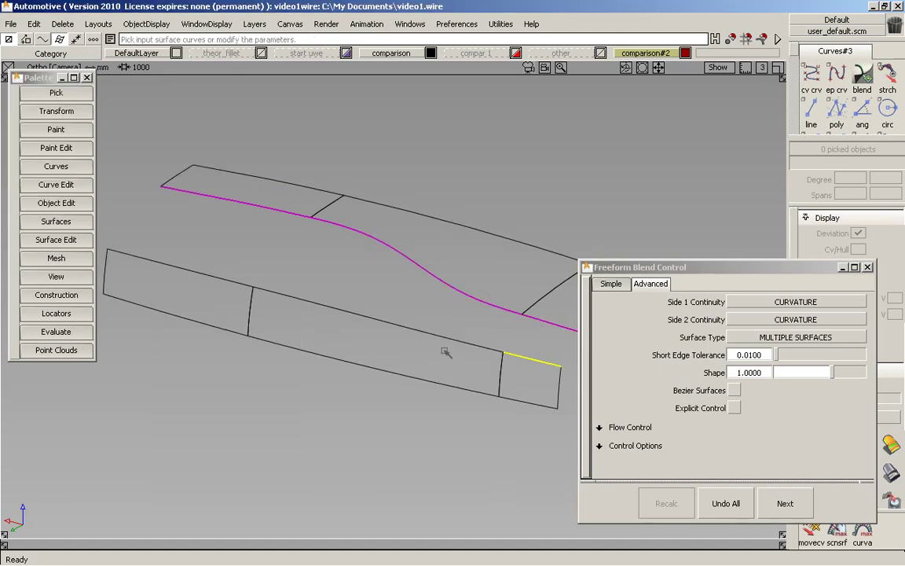
pyautogui.click(245, 289)
pyautogui.click(158, 262)
pyautogui.click(667, 503)
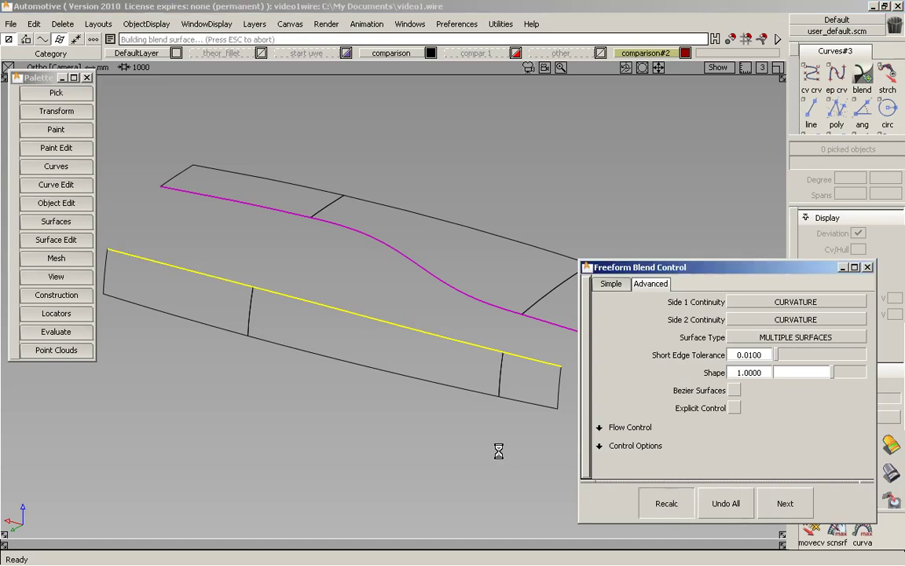
# Show the edit points and the CVs with hulls on the new blend surfaces to inspect their layout
pyautogui.keyDown('alt'); pyautogui.keyDown('shift'); pyautogui.moveTo(365, 194); pyautogui.dragTo(517, 198); pyautogui.keyUp('shift'); pyautogui.keyUp('alt')
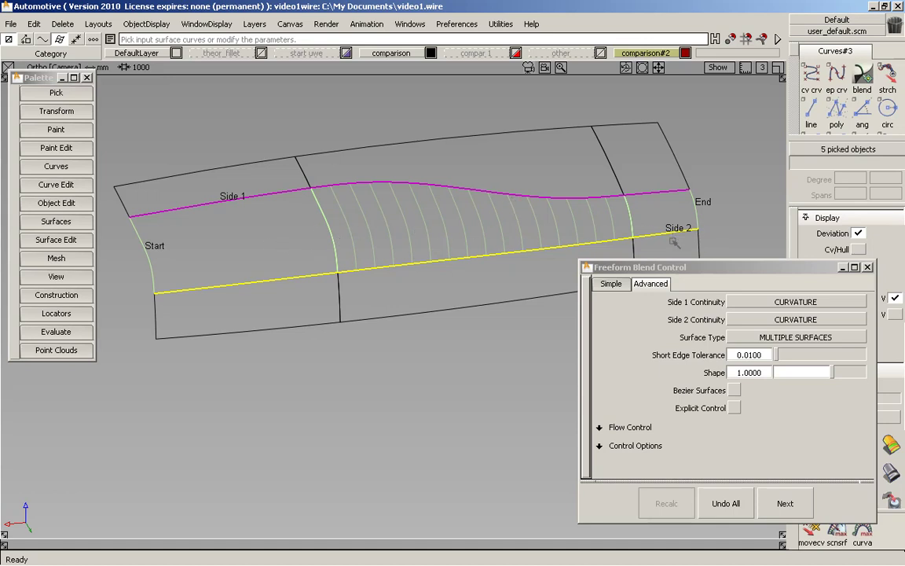
pyautogui.moveTo(667, 267)
pyautogui.mouseDown()
pyautogui.moveTo(558, 236)
pyautogui.moveTo(353, 245)
pyautogui.mouseUp()
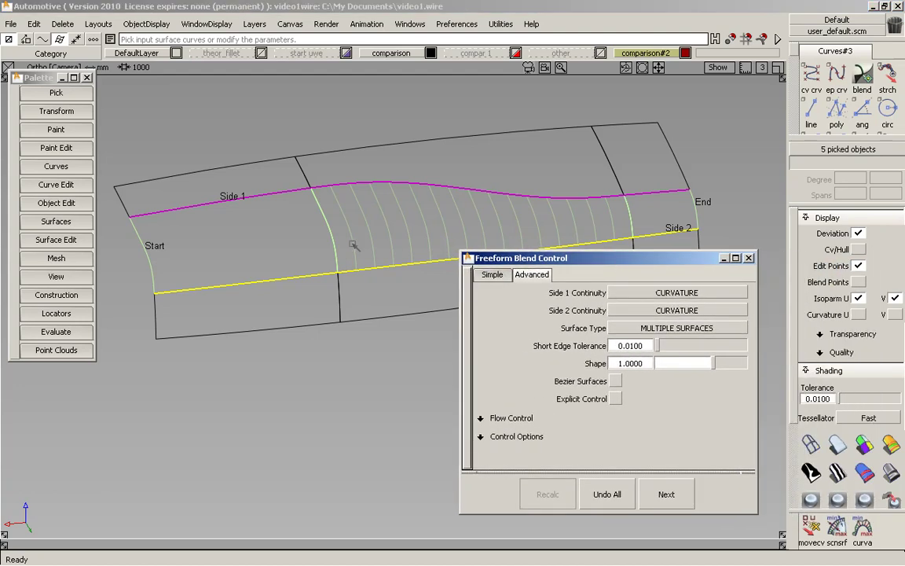
pyautogui.click(859, 249)
pyautogui.keyDown('alt'); pyautogui.keyDown('shift'); pyautogui.moveTo(385, 166); pyautogui.dragTo(370, 178); pyautogui.keyUp('shift'); pyautogui.keyUp('alt')
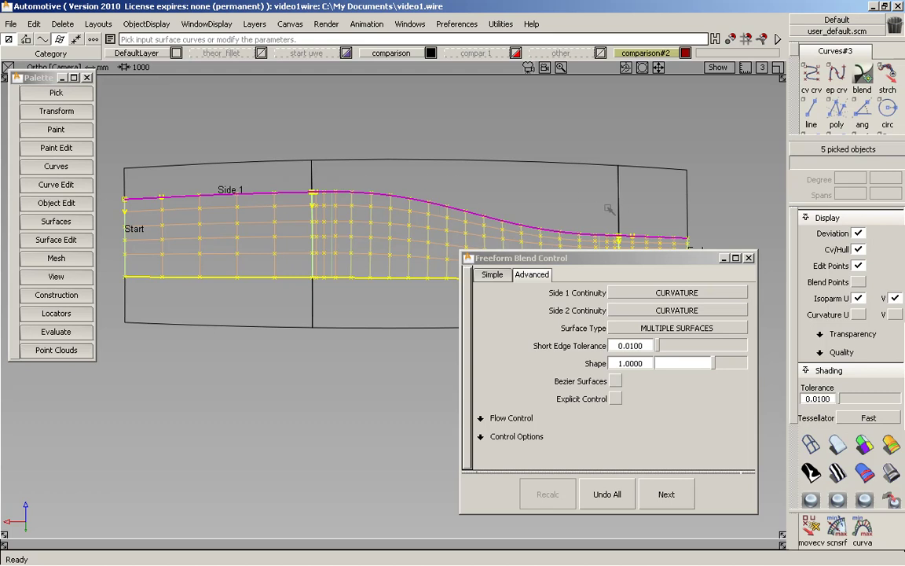
# Set the blend's Interior flow control to FREE and recalculate the surfaces
pyautogui.click(504, 418)
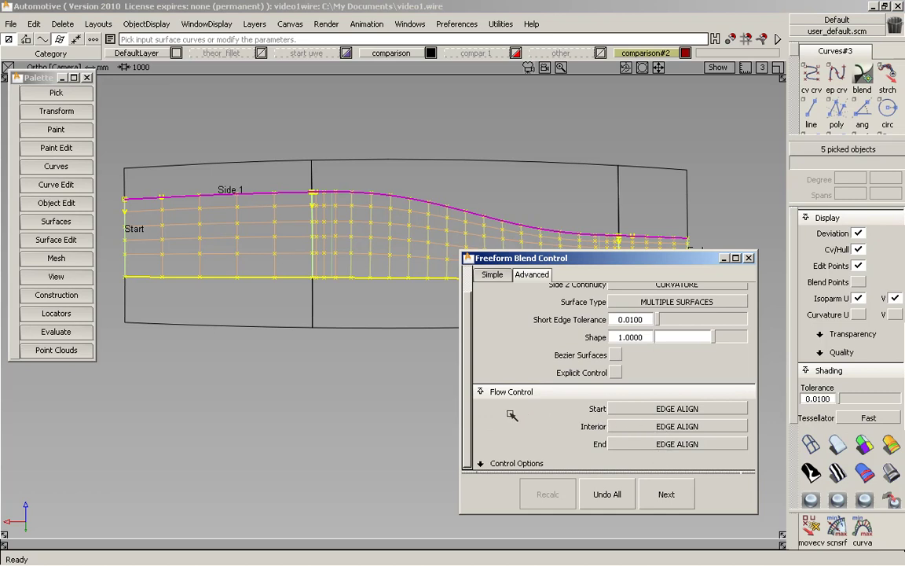
pyautogui.click(644, 436)
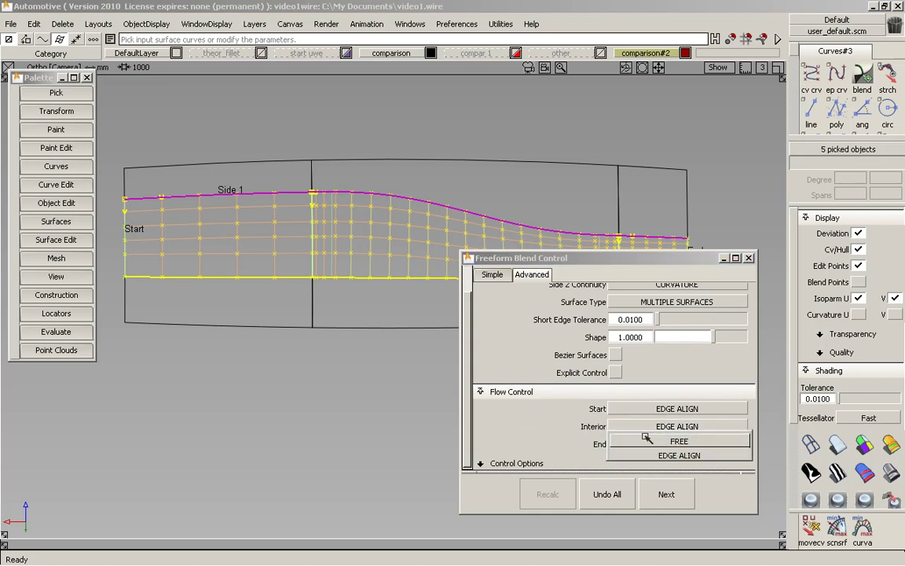
pyautogui.click(644, 442)
pyautogui.click(546, 495)
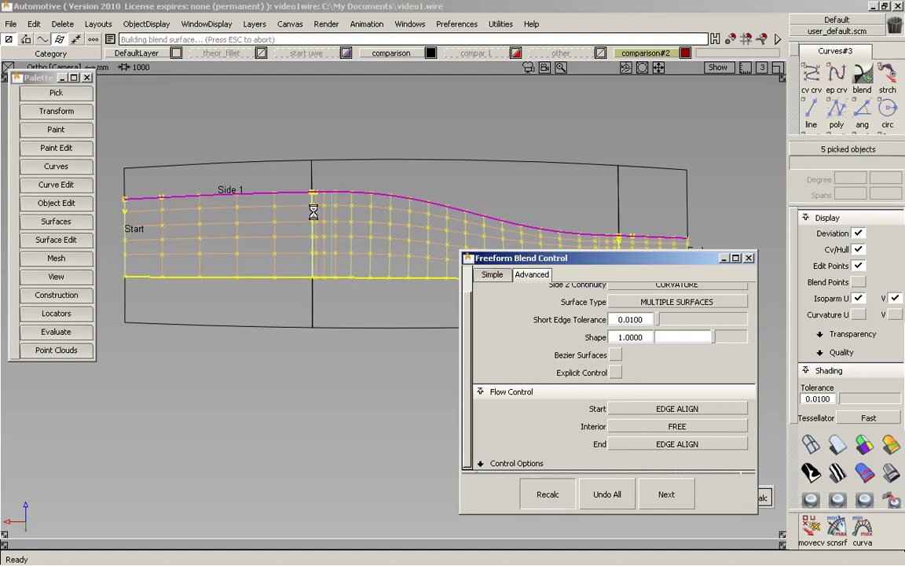
# Return the blend's Interior flow control to EDGE ALIGN and recalculate the surfaces
pyautogui.click(679, 427)
pyautogui.click(676, 453)
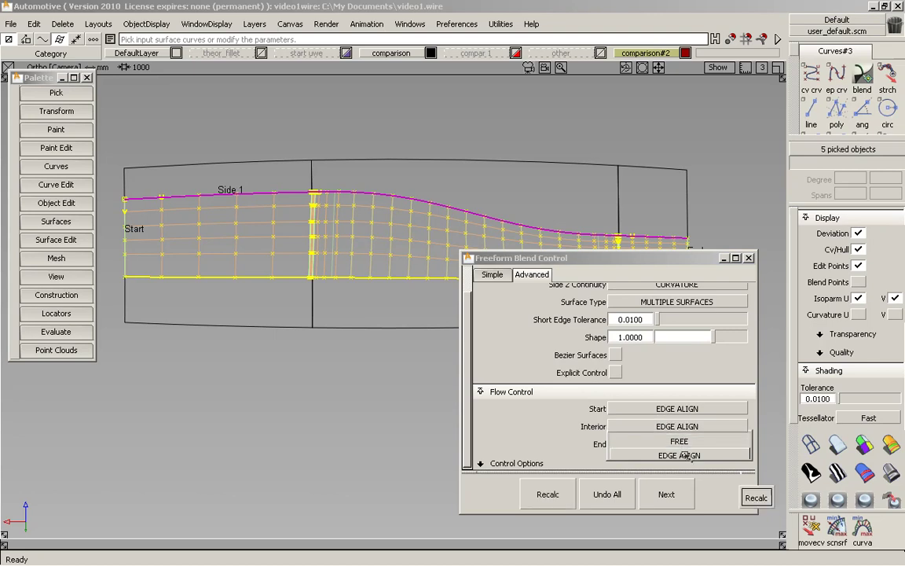
pyautogui.click(548, 493)
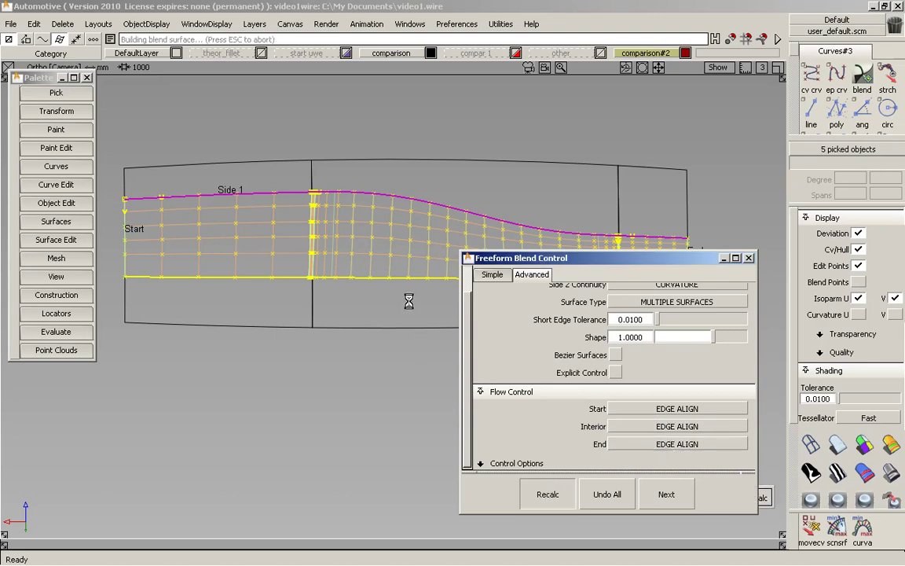
# Turn off the CV and hull display on the blend surfaces and clear the selection
pyautogui.keyDown('alt'); pyautogui.keyDown('shift'); pyautogui.moveTo(378, 223); pyautogui.dragTo(269, 206); pyautogui.keyUp('shift'); pyautogui.keyUp('alt')
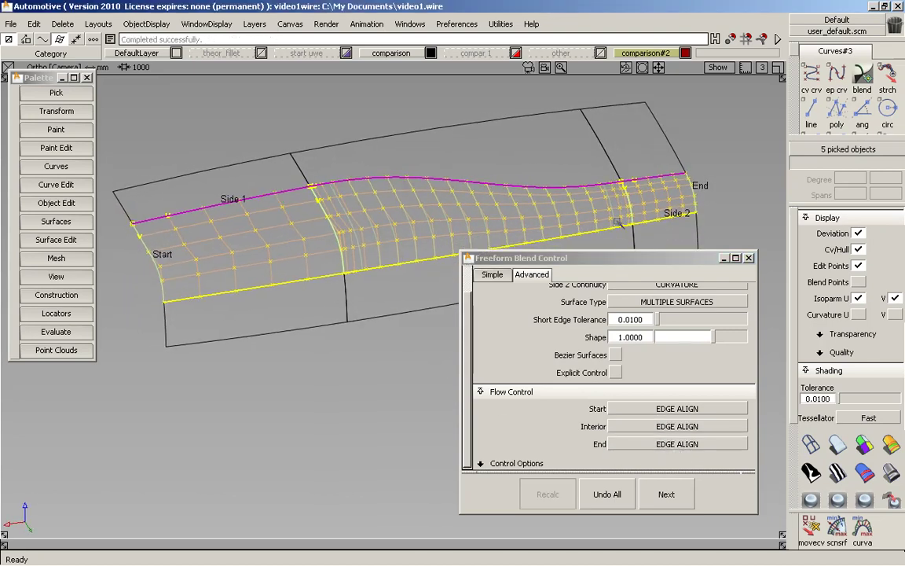
pyautogui.click(858, 250)
pyautogui.keyDown('ctrl'); pyautogui.keyDown('shift'); pyautogui.moveTo(338, 371); pyautogui.dragTo(335, 161); pyautogui.keyUp('shift'); pyautogui.keyUp('ctrl')
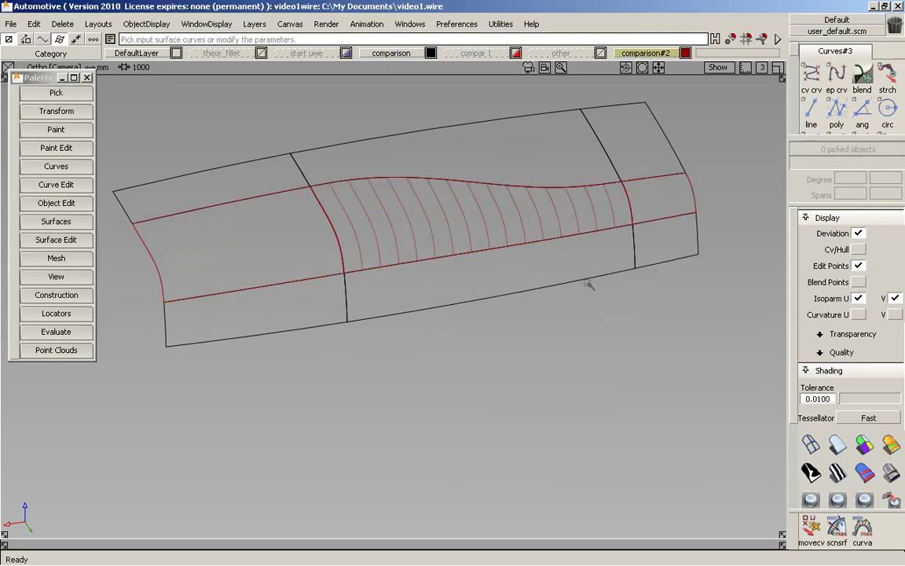
# Apply horizontal/vertical zebra shading to all surfaces, select the whole model and hide its wireframe to judge the highlight flow
pyautogui.moveTo(558, 282)
pyautogui.keyDown('alt'); pyautogui.keyDown('shift'); pyautogui.mouseDown(button='middle')
pyautogui.moveTo(561, 322)
pyautogui.moveTo(620, 344)
pyautogui.mouseUp(button='middle'); pyautogui.keyUp('shift'); pyautogui.keyUp('alt')
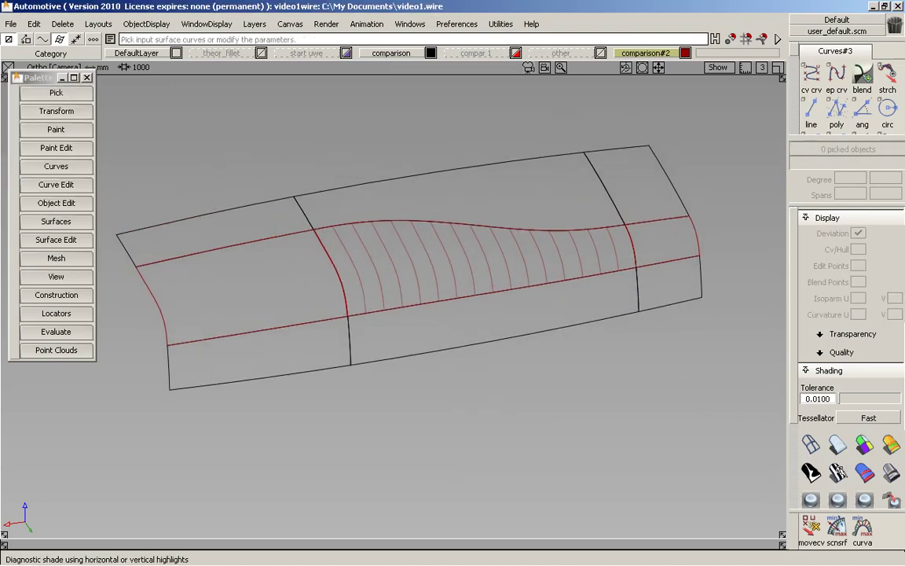
pyautogui.click(838, 472)
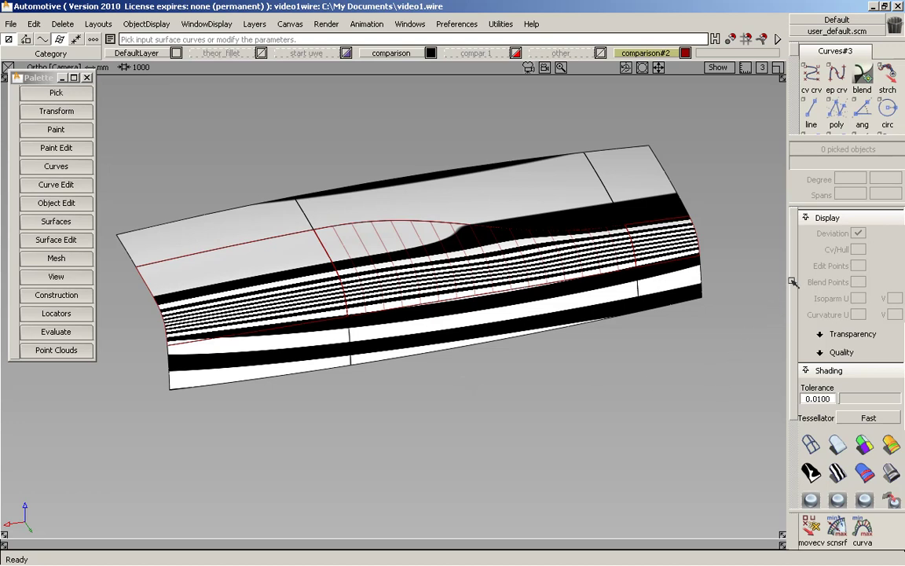
pyautogui.keyDown('alt'); pyautogui.keyDown('shift'); pyautogui.moveTo(478, 237); pyautogui.dragTo(373, 222); pyautogui.keyUp('shift'); pyautogui.keyUp('alt')
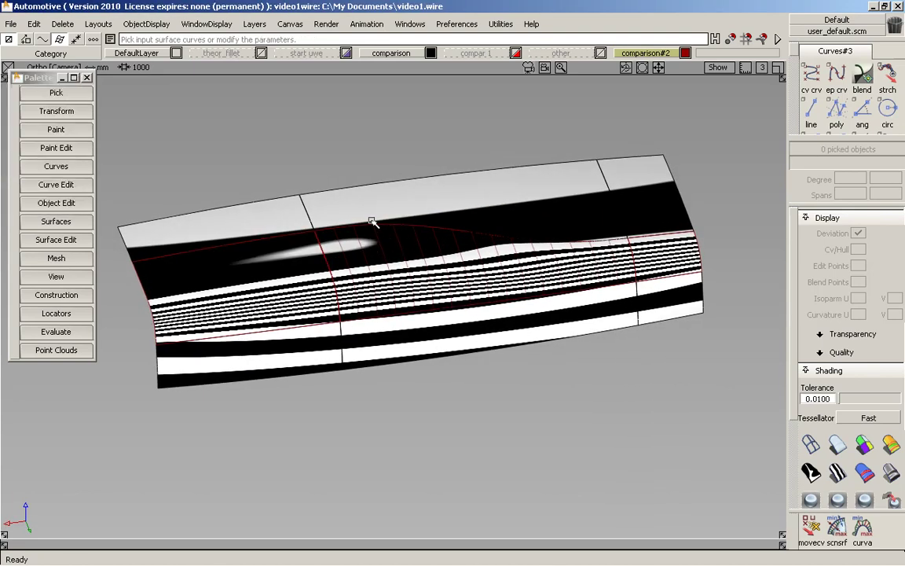
pyautogui.moveTo(243, 138); pyautogui.dragTo(664, 437)
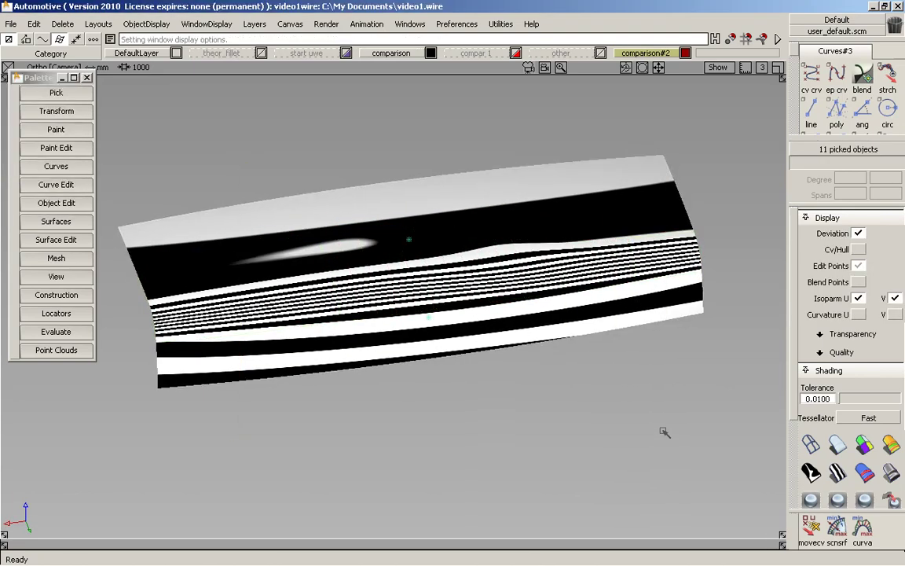
pyautogui.keyDown('alt'); pyautogui.keyDown('shift'); pyautogui.moveTo(455, 259); pyautogui.dragTo(444, 329); pyautogui.keyUp('shift'); pyautogui.keyUp('alt')
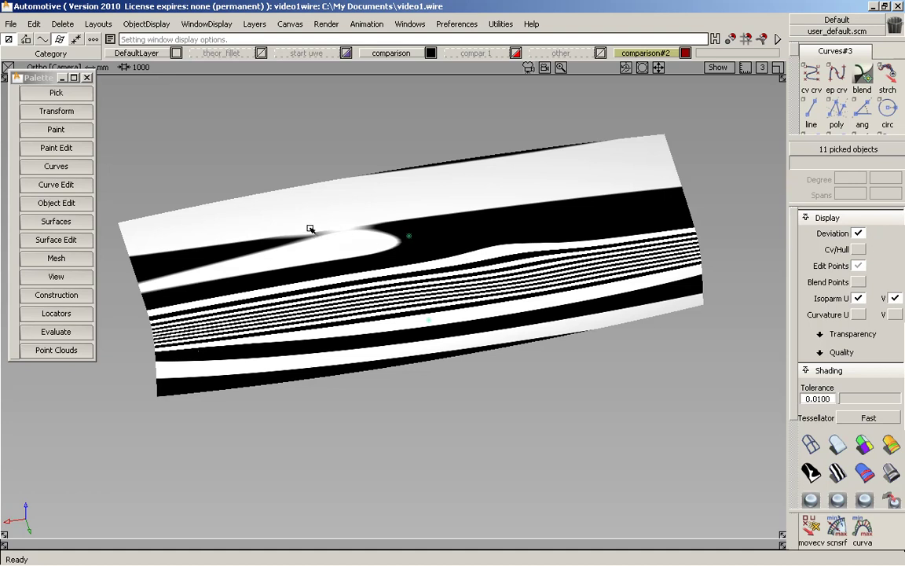
# Draw a freehand black circle around the highlight break at the upper edge of the blend
pyautogui.click(91, 133)
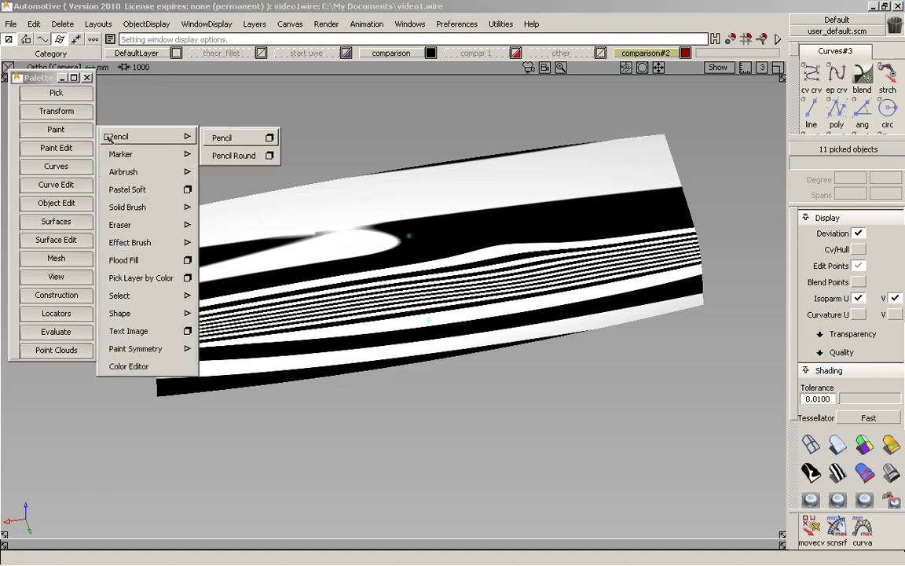
pyautogui.moveTo(133, 154)
pyautogui.click(224, 156)
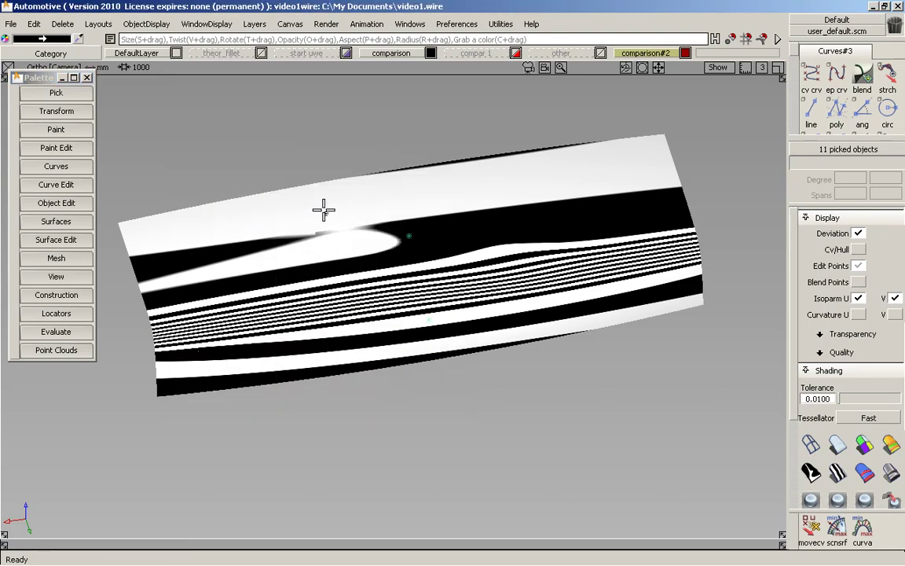
pyautogui.moveTo(319, 212)
pyautogui.mouseDown()
pyautogui.moveTo(302, 228)
pyautogui.moveTo(331, 233)
pyautogui.moveTo(315, 230)
pyautogui.mouseUp()
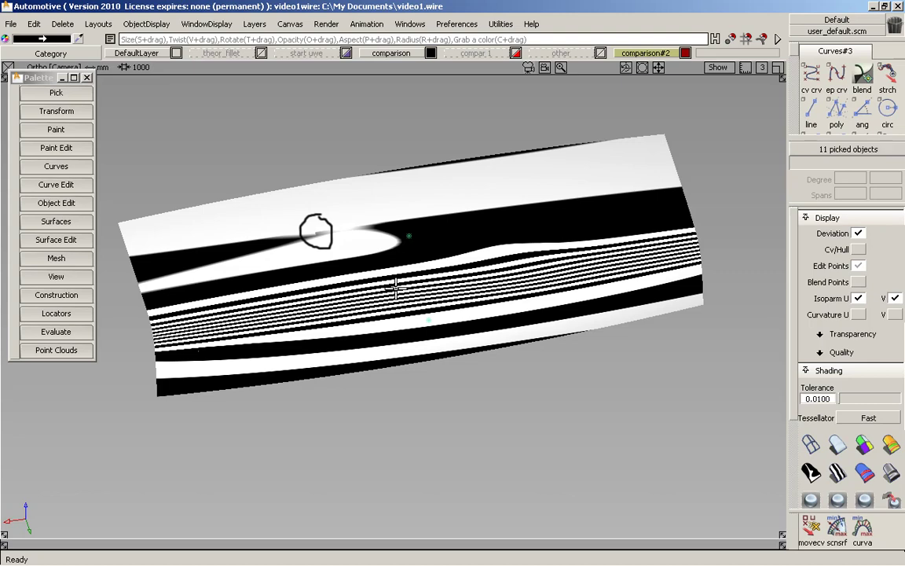
# Mark the area around the white highlight on the blend with short freehand strokes
pyautogui.moveTo(396, 286)
pyautogui.keyDown('alt'); pyautogui.keyDown('shift'); pyautogui.mouseDown()
pyautogui.moveTo(393, 275)
pyautogui.moveTo(438, 257)
pyautogui.moveTo(374, 269)
pyautogui.moveTo(408, 301)
pyautogui.moveTo(401, 316)
pyautogui.moveTo(410, 261)
pyautogui.moveTo(398, 229)
pyautogui.moveTo(400, 273)
pyautogui.moveTo(389, 293)
pyautogui.moveTo(377, 282)
pyautogui.mouseUp(); pyautogui.keyUp('shift'); pyautogui.keyUp('alt')
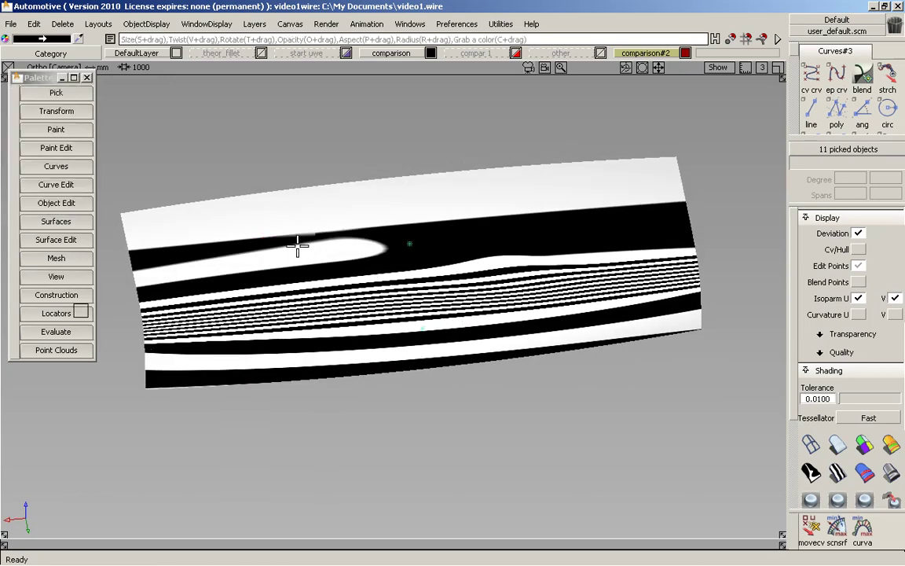
pyautogui.click(277, 233)
pyautogui.click(288, 401)
pyautogui.moveTo(258, 248); pyautogui.dragTo(249, 272)
pyautogui.moveTo(303, 242); pyautogui.dragTo(313, 266)
pyautogui.moveTo(250, 256); pyautogui.dragTo(285, 256)
# Switch the diagnostic shading of the surfaces from zebra stripes to the light tunnel highlight
pyautogui.moveTo(376, 309)
pyautogui.keyDown('alt'); pyautogui.keyDown('shift'); pyautogui.mouseDown()
pyautogui.moveTo(345, 287)
pyautogui.moveTo(350, 296)
pyautogui.moveTo(363, 287)
pyautogui.mouseUp(); pyautogui.keyUp('shift'); pyautogui.keyUp('alt')
pyautogui.click(891, 473)
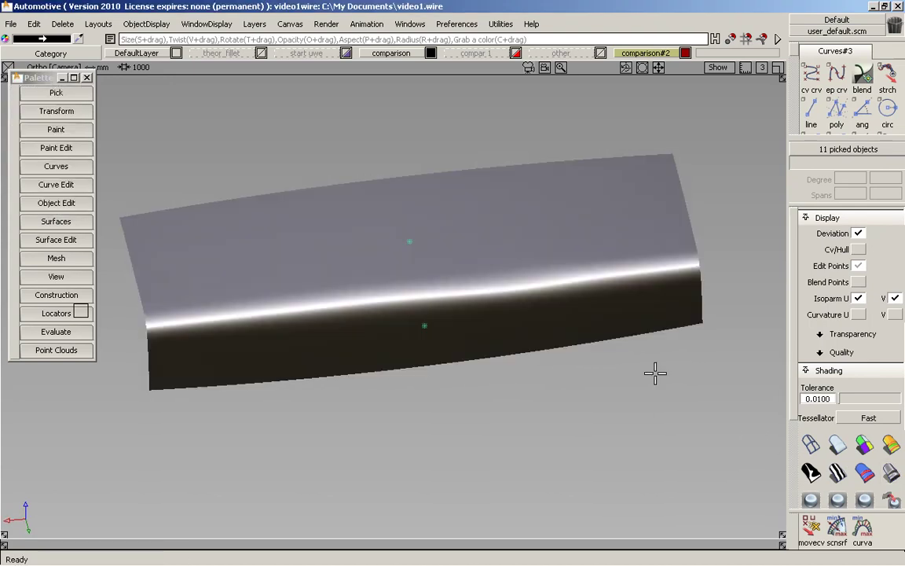
# Create a new overlay canvas on an angled view of the model and draw a freehand stroke along the light tunnel highlight
pyautogui.moveTo(417, 338)
pyautogui.keyDown('alt'); pyautogui.keyDown('shift'); pyautogui.mouseDown()
pyautogui.moveTo(406, 344)
pyautogui.moveTo(456, 280)
pyautogui.moveTo(422, 369)
pyautogui.moveTo(467, 400)
pyautogui.moveTo(438, 299)
pyautogui.moveTo(579, 301)
pyautogui.mouseUp(); pyautogui.keyUp('shift'); pyautogui.keyUp('alt')
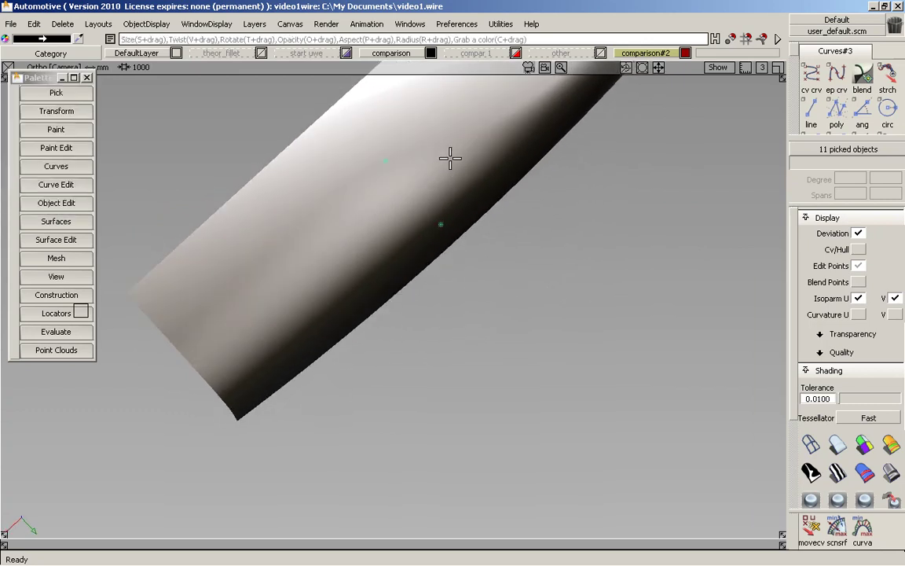
pyautogui.hotkey('ctrl', 'n')
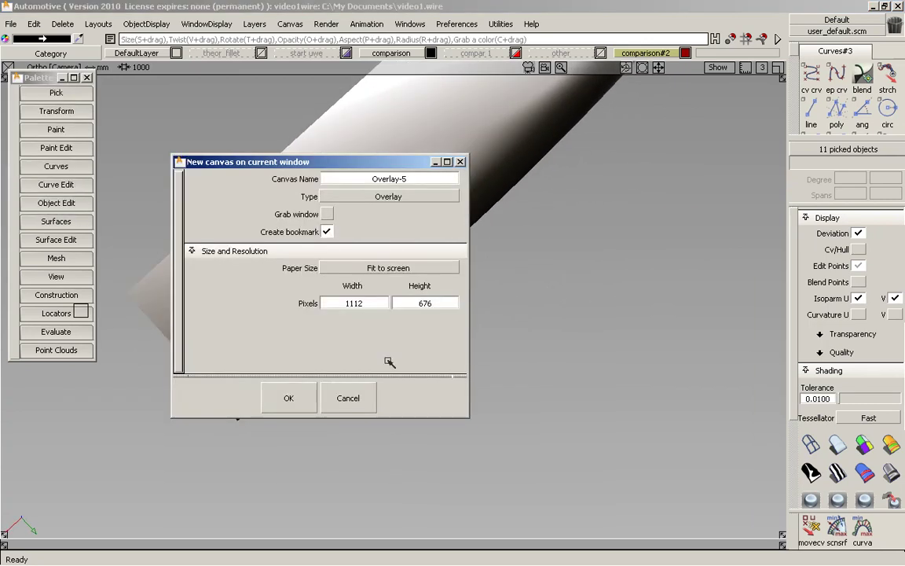
pyautogui.click(302, 400)
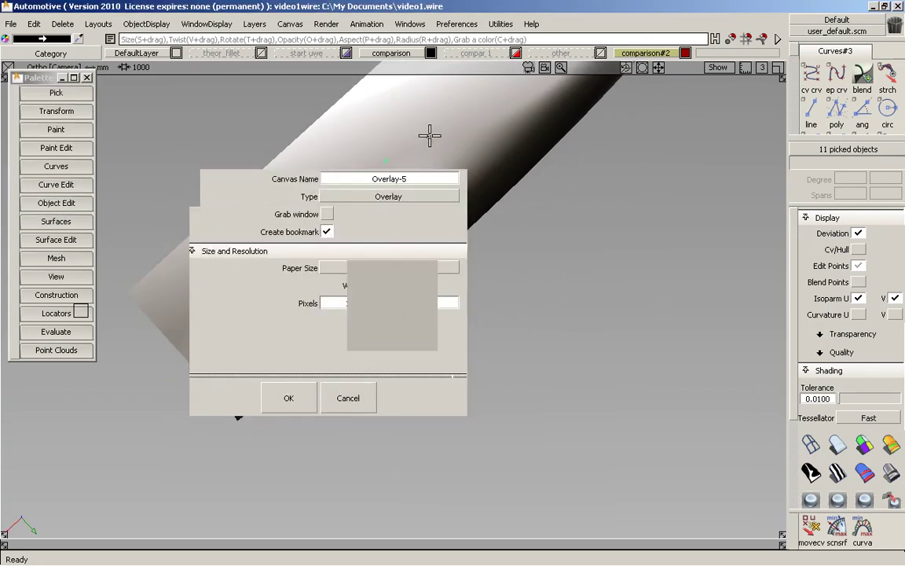
pyautogui.moveTo(440, 129)
pyautogui.mouseDown()
pyautogui.moveTo(321, 184)
pyautogui.moveTo(236, 245)
pyautogui.mouseUp()
# Delete the blend surfaces between the upper and lower surface strips, including the small patch at the narrow end
pyautogui.keyDown('alt'); pyautogui.keyDown('shift'); pyautogui.moveTo(448, 185); pyautogui.dragTo(285, 140); pyautogui.keyUp('shift'); pyautogui.keyUp('alt')
pyautogui.keyDown('alt'); pyautogui.keyDown('shift'); pyautogui.moveTo(402, 253); pyautogui.dragTo(423, 308); pyautogui.keyUp('shift'); pyautogui.keyUp('alt')
pyautogui.keyDown('alt'); pyautogui.keyDown('shift'); pyautogui.moveTo(424, 307); pyautogui.dragTo(425, 308, button='middle'); pyautogui.keyUp('shift'); pyautogui.keyUp('alt')
pyautogui.moveTo(384, 408)
pyautogui.keyDown('ctrl'); pyautogui.keyDown('shift'); pyautogui.mouseDown()
pyautogui.moveTo(393, 273)
pyautogui.moveTo(334, 253)
pyautogui.moveTo(385, 297)
pyautogui.mouseUp(); pyautogui.keyUp('shift'); pyautogui.keyUp('ctrl')
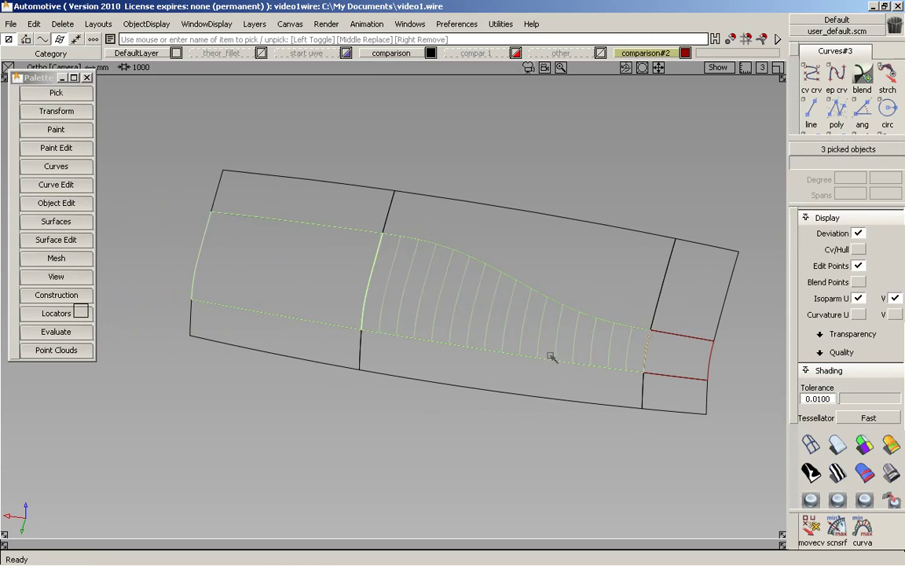
pyautogui.press('Delete')
pyautogui.click(515, 336)
pyautogui.moveTo(664, 360); pyautogui.dragTo(668, 361)
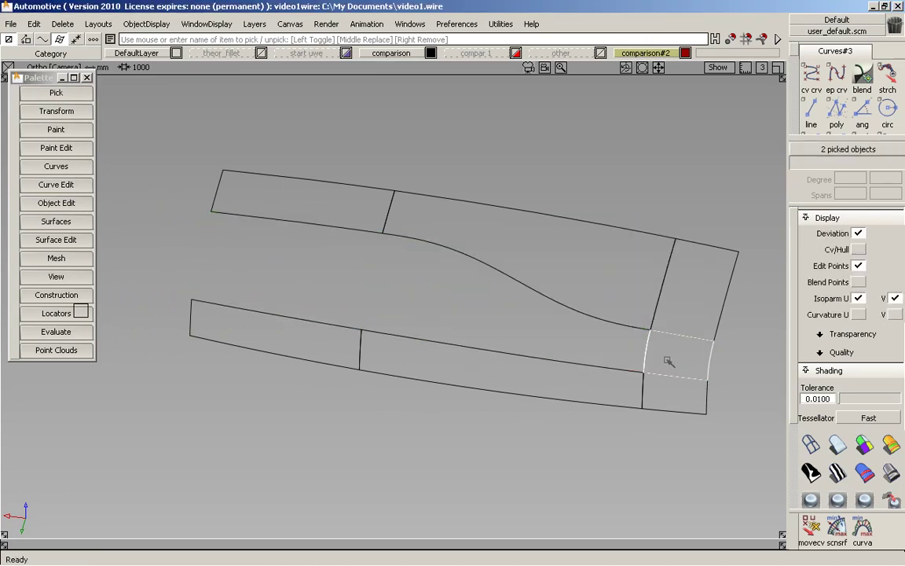
pyautogui.press('Delete')
pyautogui.click(507, 342)
# Restore the hidden untrimmed surfaces, isolate them by hiding all unselected objects, and clear the selection
pyautogui.keyDown('alt'); pyautogui.keyDown('shift'); pyautogui.moveTo(539, 307); pyautogui.dragTo(487, 305, button='right'); pyautogui.keyUp('shift'); pyautogui.keyUp('alt')
pyautogui.keyDown('alt'); pyautogui.keyDown('shift'); pyautogui.moveTo(487, 305); pyautogui.dragTo(380, 334, button='middle'); pyautogui.keyUp('shift'); pyautogui.keyUp('alt')
pyautogui.click(146, 23)
pyautogui.click(141, 59)
pyautogui.keyDown('alt'); pyautogui.keyDown('shift'); pyautogui.moveTo(409, 181); pyautogui.dragTo(403, 308, button='middle'); pyautogui.keyUp('shift'); pyautogui.keyUp('alt')
pyautogui.keyDown('alt'); pyautogui.keyDown('shift'); pyautogui.moveTo(359, 226); pyautogui.dragTo(567, 358); pyautogui.keyUp('shift'); pyautogui.keyUp('alt')
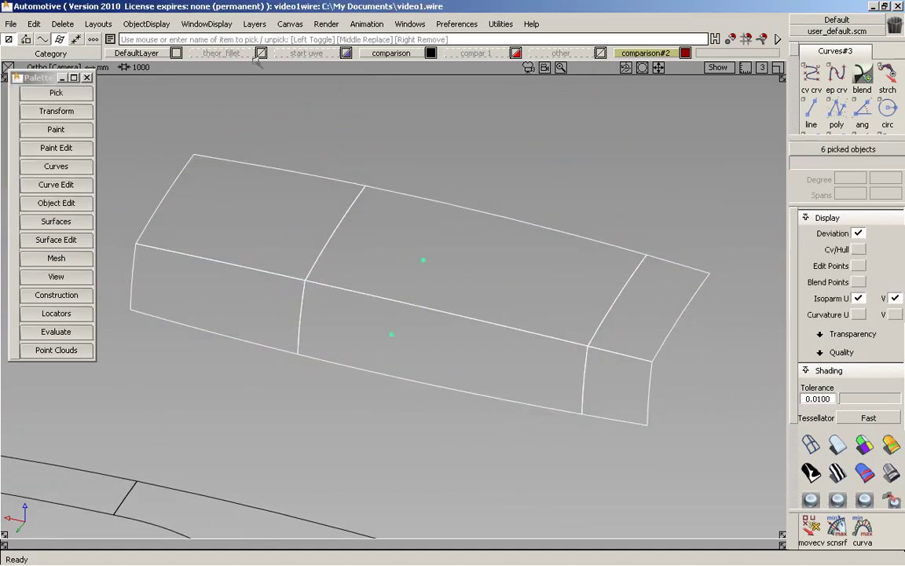
pyautogui.click(134, 24)
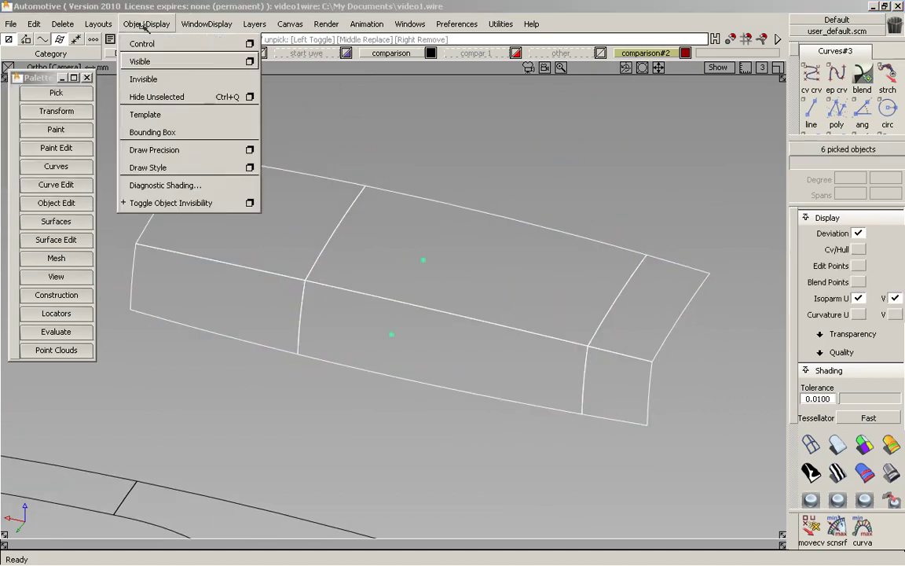
pyautogui.click(166, 96)
pyautogui.keyDown('alt'); pyautogui.keyDown('shift'); pyautogui.moveTo(303, 274); pyautogui.dragTo(323, 239); pyautogui.keyUp('shift'); pyautogui.keyUp('alt')
pyautogui.click(333, 425)
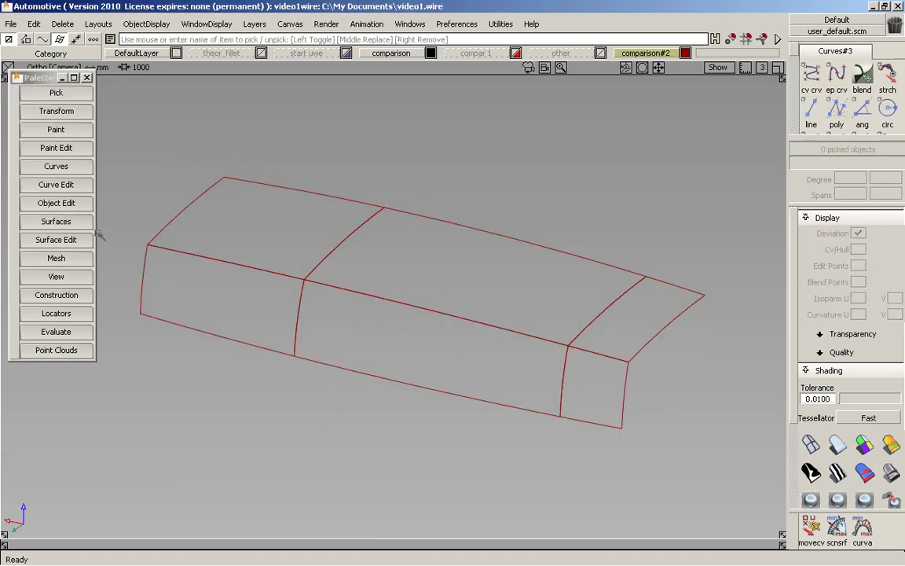
# Build a constant 500 chordal-distance surface fillet, with variable fillets off, between the three upper and three side surfaces
pyautogui.click(66, 221)
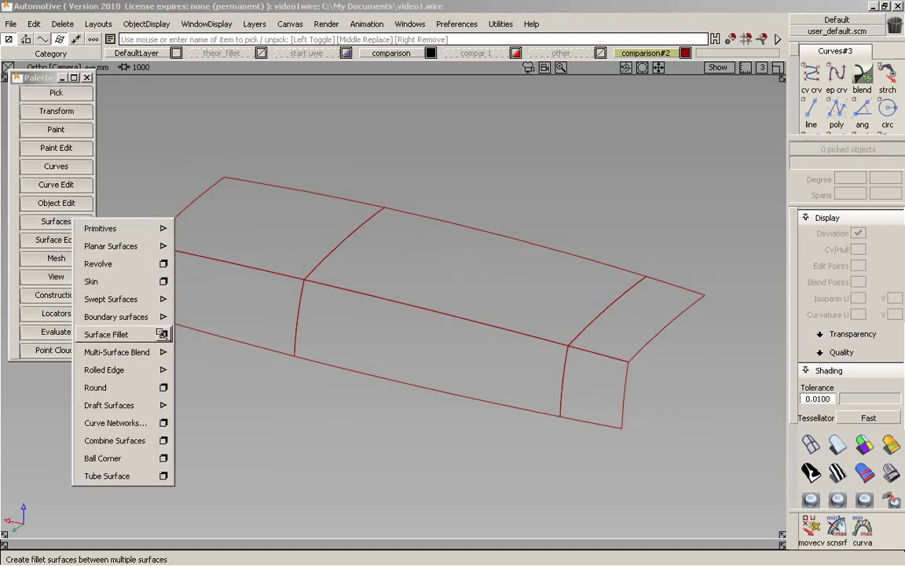
pyautogui.click(164, 334)
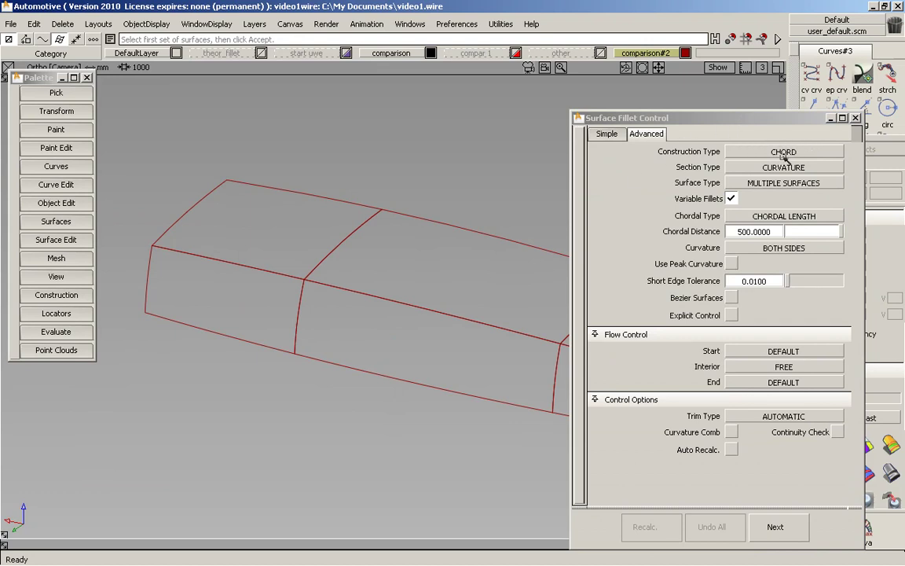
pyautogui.click(705, 197)
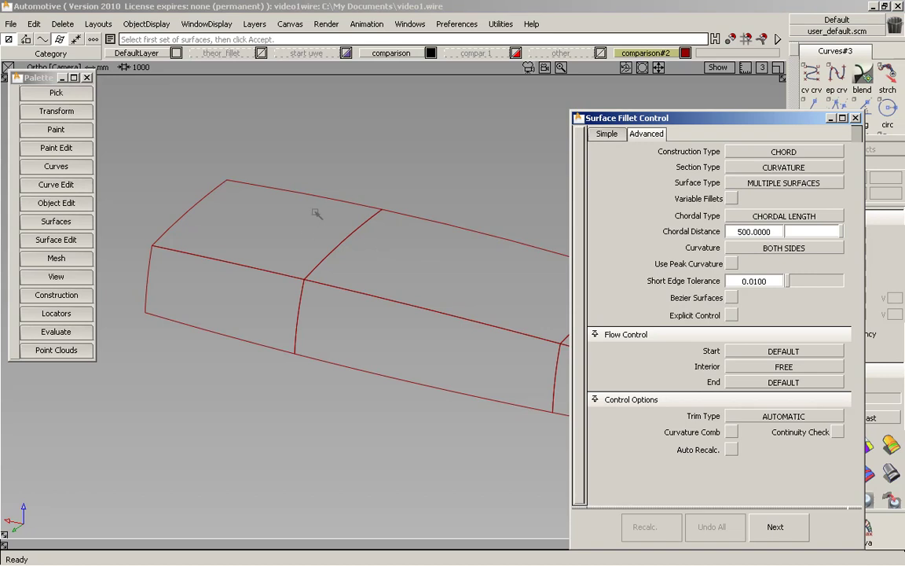
pyautogui.moveTo(336, 186); pyautogui.dragTo(410, 237)
pyautogui.keyDown('alt'); pyautogui.keyDown('shift'); pyautogui.moveTo(429, 236); pyautogui.dragTo(416, 244, button='right'); pyautogui.keyUp('shift'); pyautogui.keyUp('alt')
pyautogui.keyDown('alt'); pyautogui.keyDown('shift'); pyautogui.moveTo(416, 244); pyautogui.dragTo(360, 247, button='middle'); pyautogui.keyUp('shift'); pyautogui.keyUp('alt')
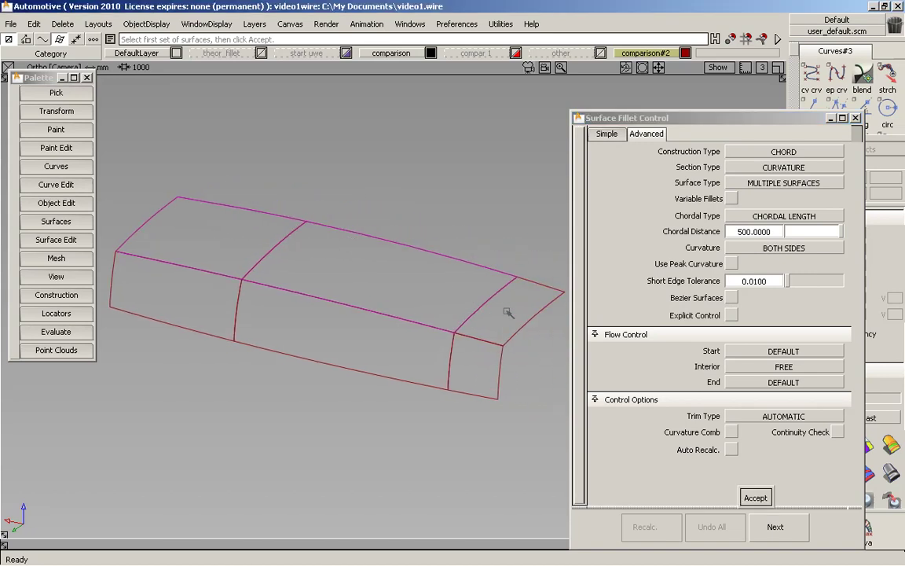
pyautogui.moveTo(529, 311); pyautogui.dragTo(549, 331)
pyautogui.press('space')
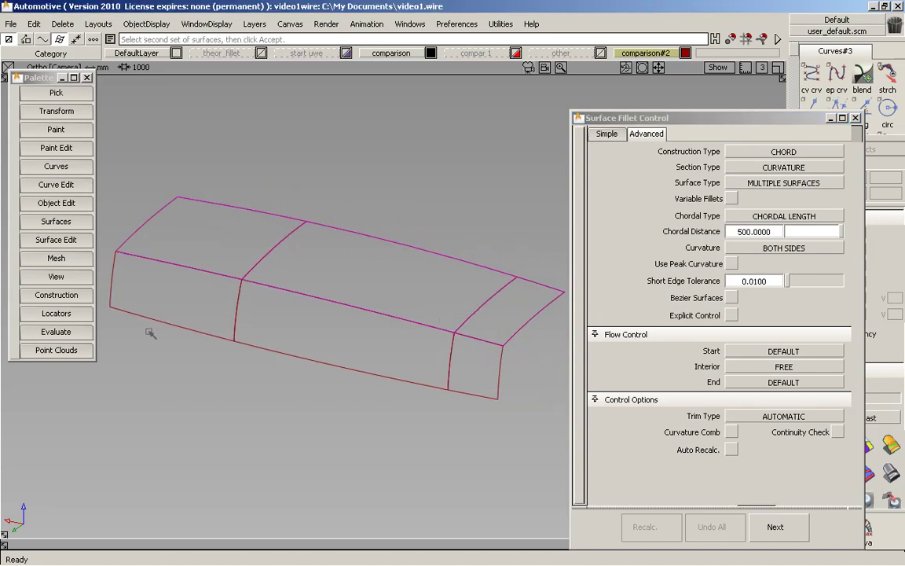
pyautogui.moveTo(200, 322); pyautogui.dragTo(237, 345)
pyautogui.press('space')
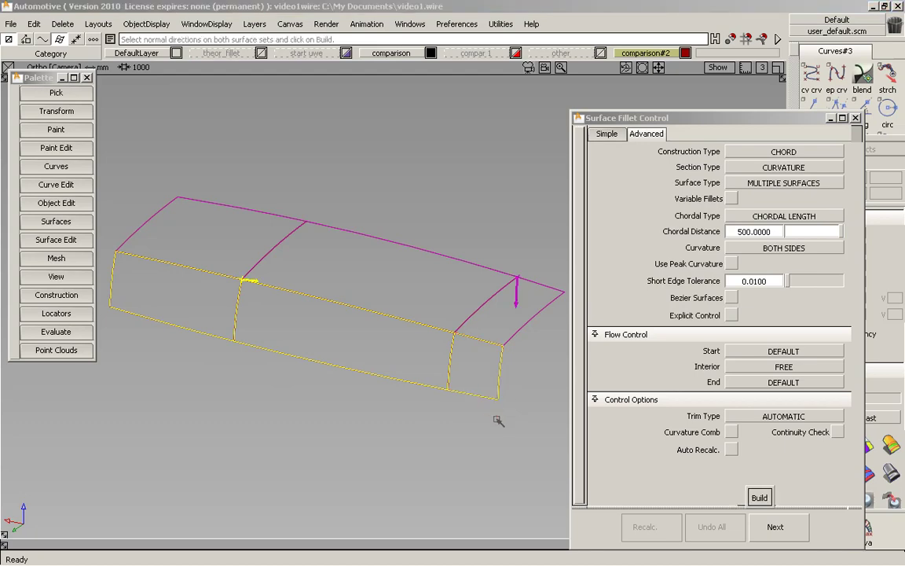
pyautogui.press('space')
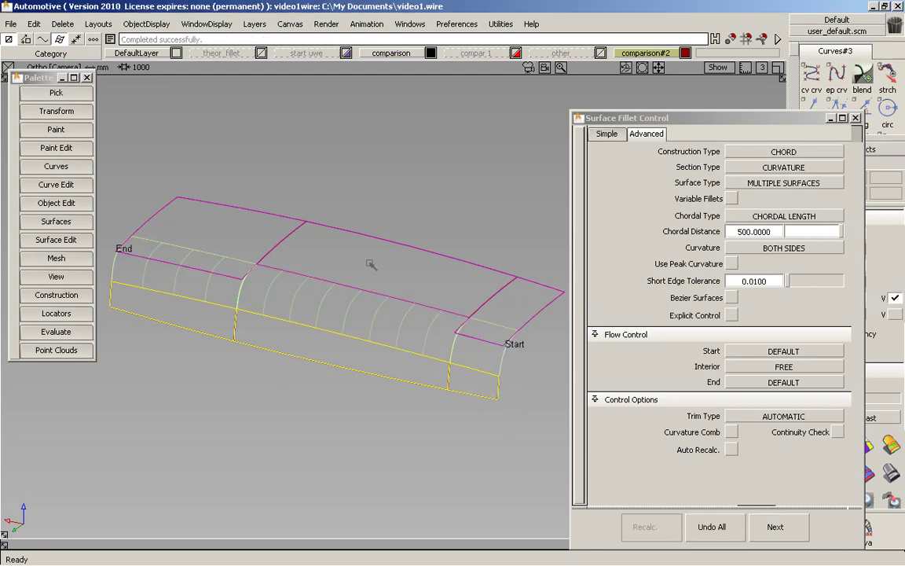
# Make the fillet variable, with a chordal distance of about 320 at the start and about 915 at the end
pyautogui.keyDown('alt'); pyautogui.keyDown('shift'); pyautogui.moveTo(371, 265); pyautogui.dragTo(440, 244); pyautogui.keyUp('shift'); pyautogui.keyUp('alt')
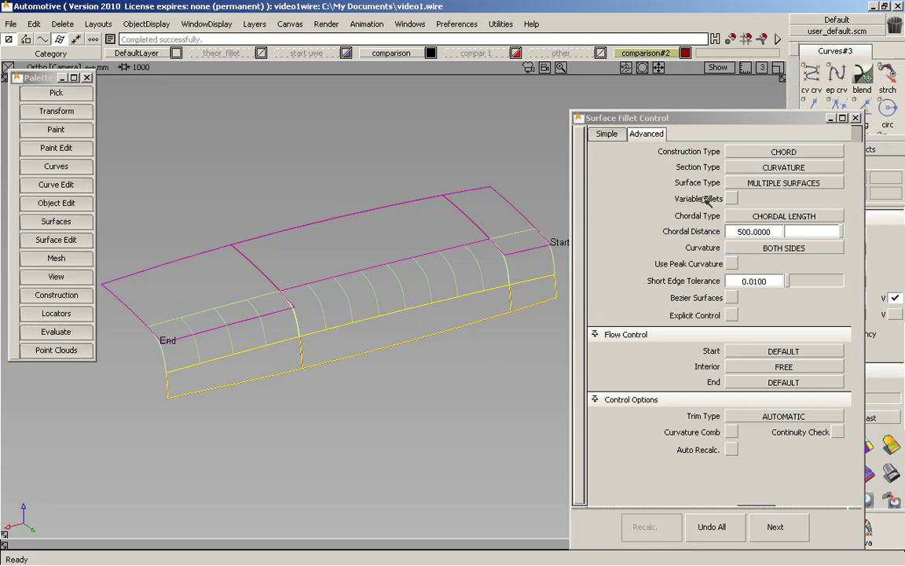
pyautogui.click(731, 198)
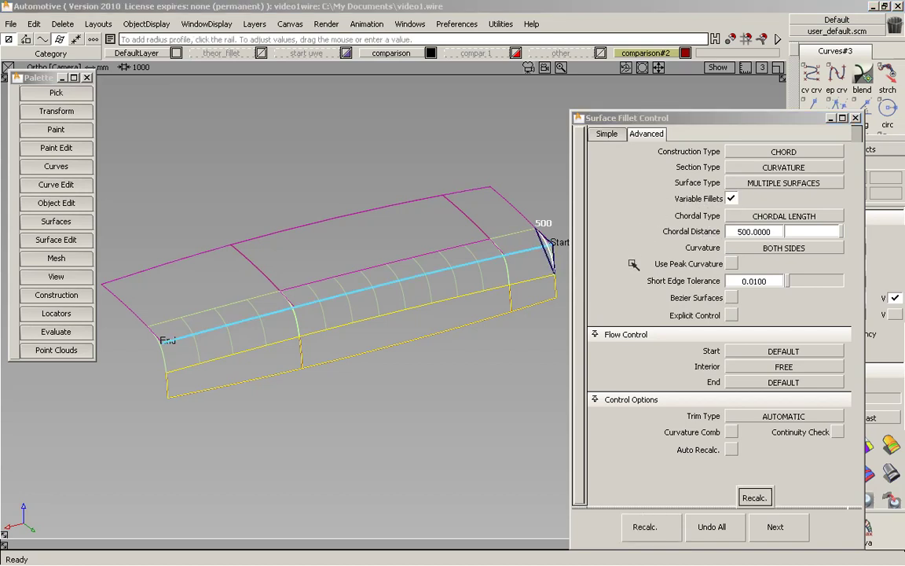
pyautogui.click(759, 496)
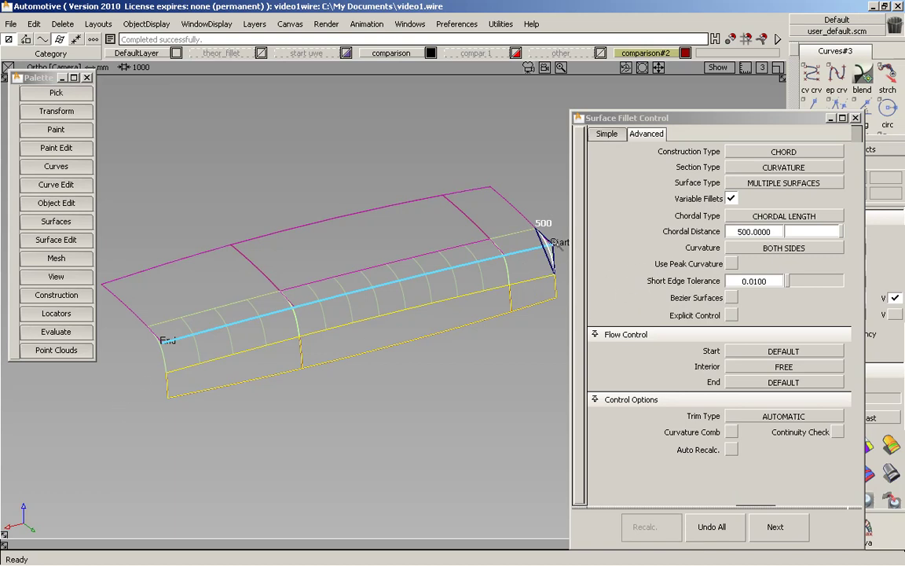
pyautogui.moveTo(556, 243); pyautogui.dragTo(545, 242)
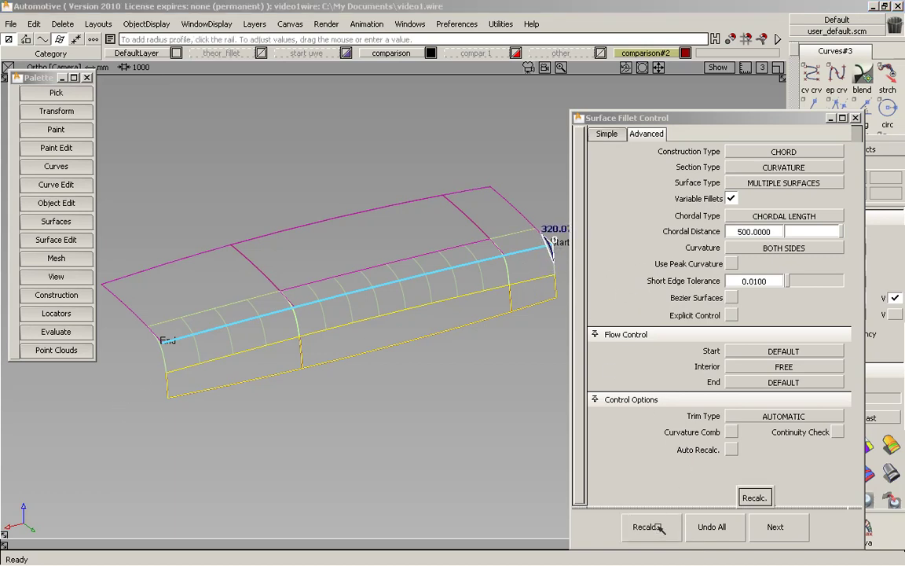
pyautogui.click(656, 531)
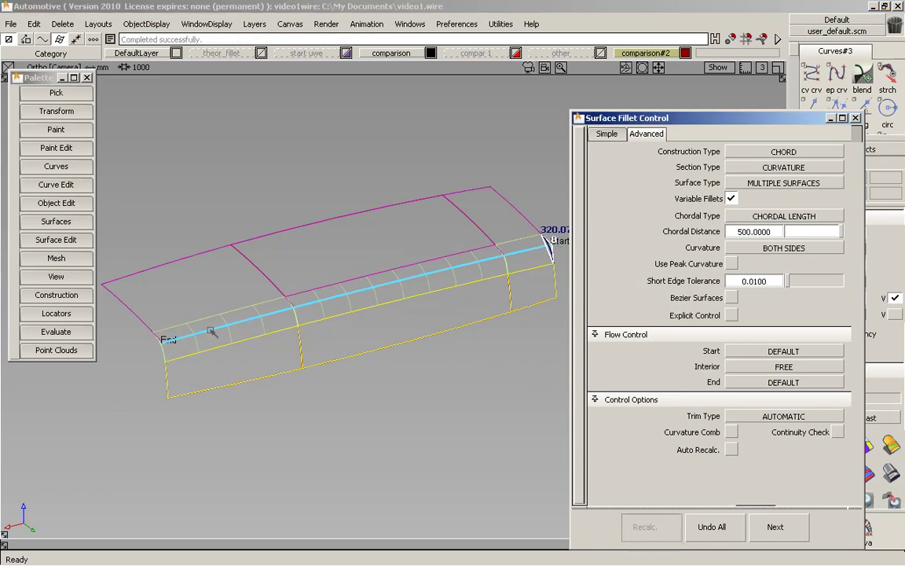
pyautogui.moveTo(168, 346); pyautogui.dragTo(173, 339)
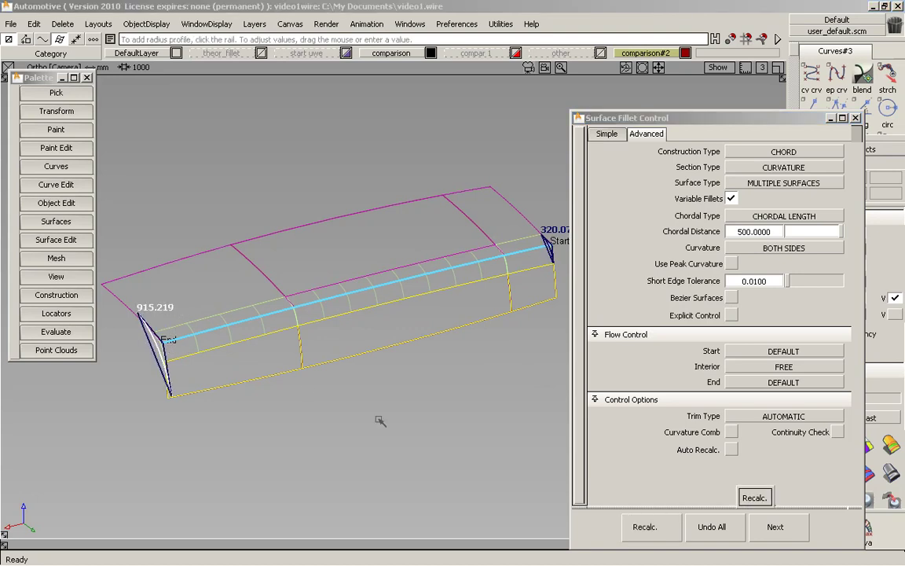
pyautogui.click(644, 525)
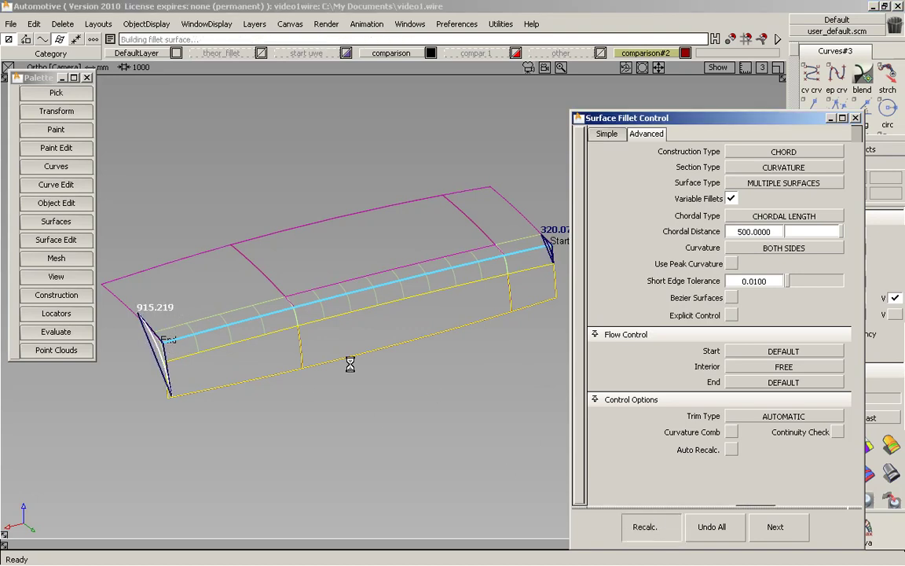
pyautogui.moveTo(427, 369)
pyautogui.keyDown('alt'); pyautogui.keyDown('shift'); pyautogui.mouseDown()
pyautogui.moveTo(414, 360)
pyautogui.moveTo(358, 371)
pyautogui.mouseUp(); pyautogui.keyUp('shift'); pyautogui.keyUp('alt')
pyautogui.keyDown('alt'); pyautogui.keyDown('shift'); pyautogui.moveTo(420, 279); pyautogui.dragTo(237, 325); pyautogui.keyUp('shift'); pyautogui.keyUp('alt')
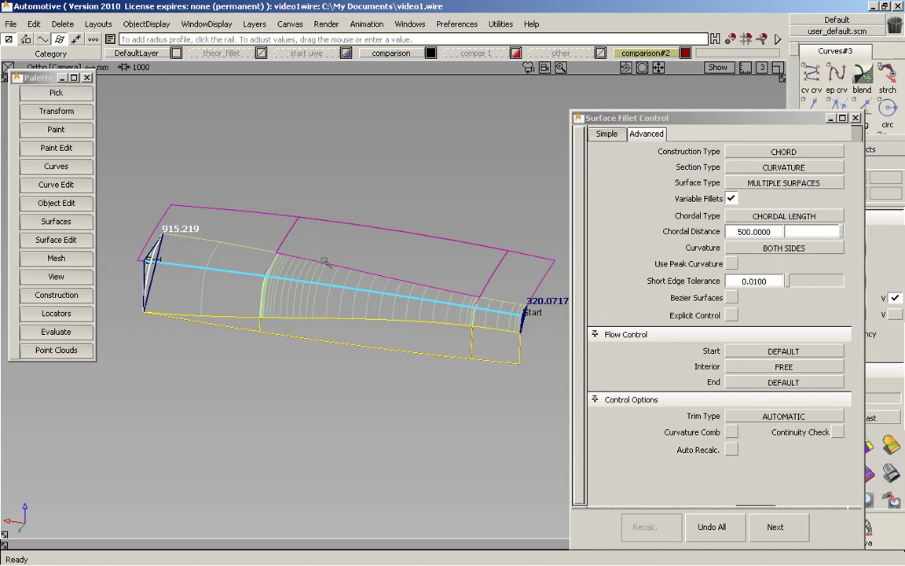
# Make the hidden surface strips visible again to compare them with the variable fillet
pyautogui.click(182, 25)
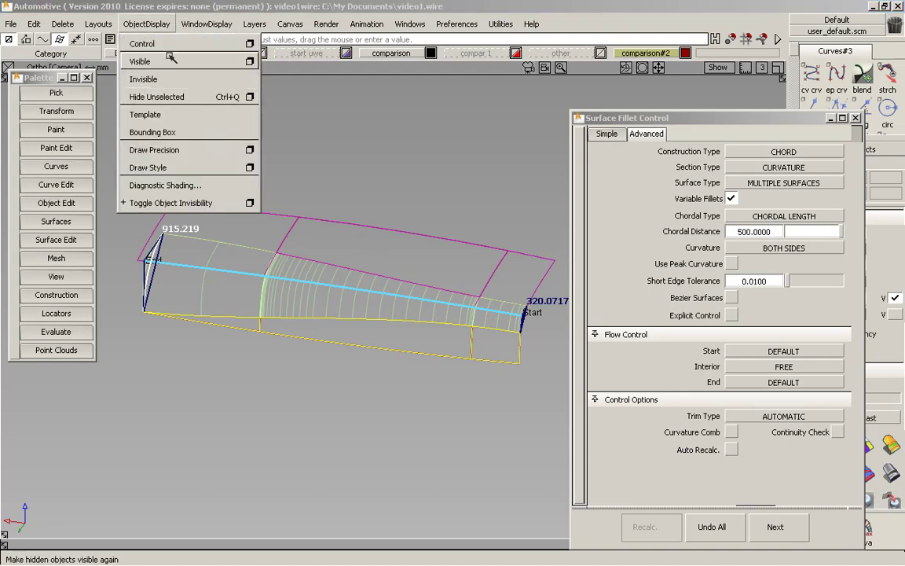
pyautogui.click(171, 59)
pyautogui.keyDown('alt'); pyautogui.keyDown('shift'); pyautogui.moveTo(388, 317); pyautogui.dragTo(408, 273); pyautogui.keyUp('shift'); pyautogui.keyUp('alt')
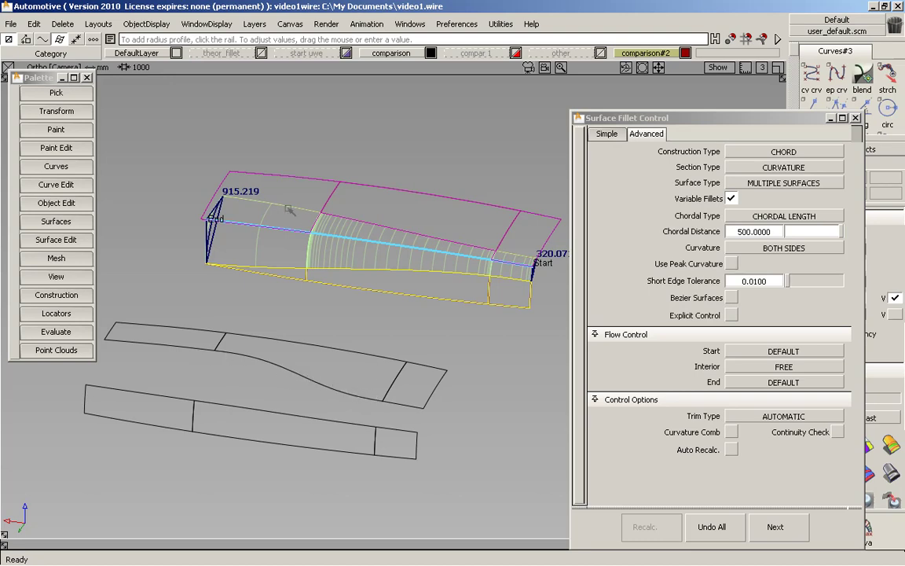
pyautogui.keyDown('alt'); pyautogui.keyDown('shift'); pyautogui.moveTo(439, 270); pyautogui.dragTo(367, 233); pyautogui.keyUp('shift'); pyautogui.keyUp('alt')
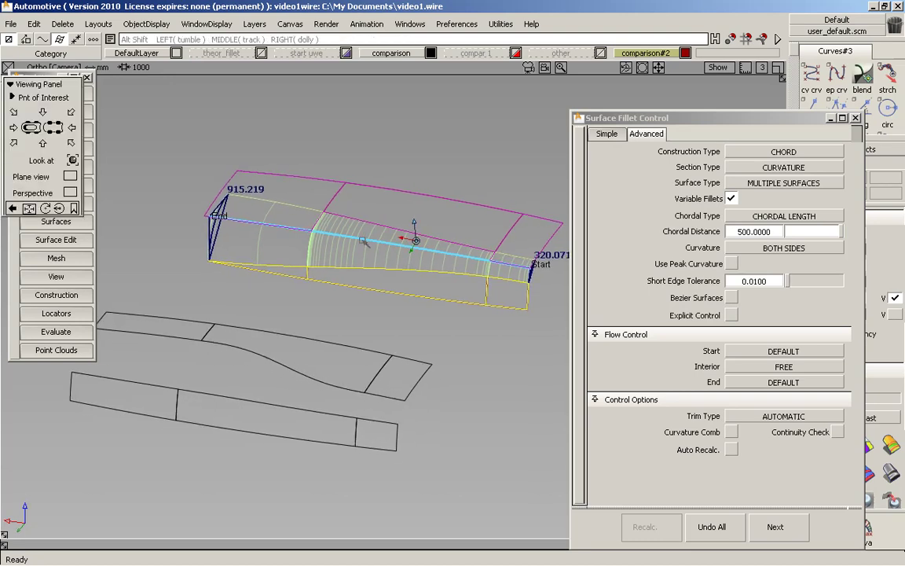
pyautogui.keyDown('alt'); pyautogui.keyDown('shift'); pyautogui.moveTo(329, 216); pyautogui.dragTo(367, 246, button='right'); pyautogui.keyUp('shift'); pyautogui.keyUp('alt')
pyautogui.keyDown('alt'); pyautogui.keyDown('shift'); pyautogui.moveTo(369, 247); pyautogui.dragTo(373, 251, button='middle'); pyautogui.keyUp('shift'); pyautogui.keyUp('alt')
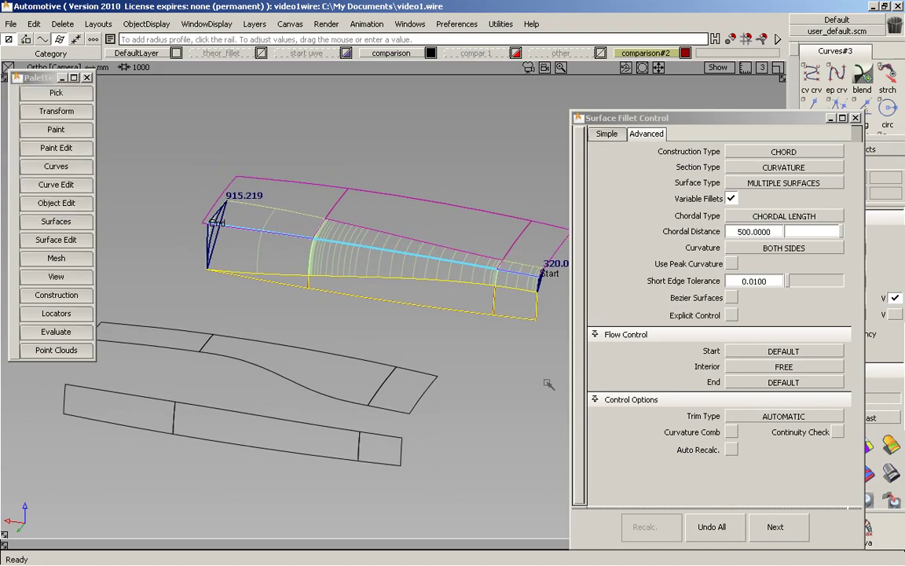
# Undo the whole surface fillet and leave the fillet tool, bringing both sets of surfaces into view
pyautogui.click(721, 529)
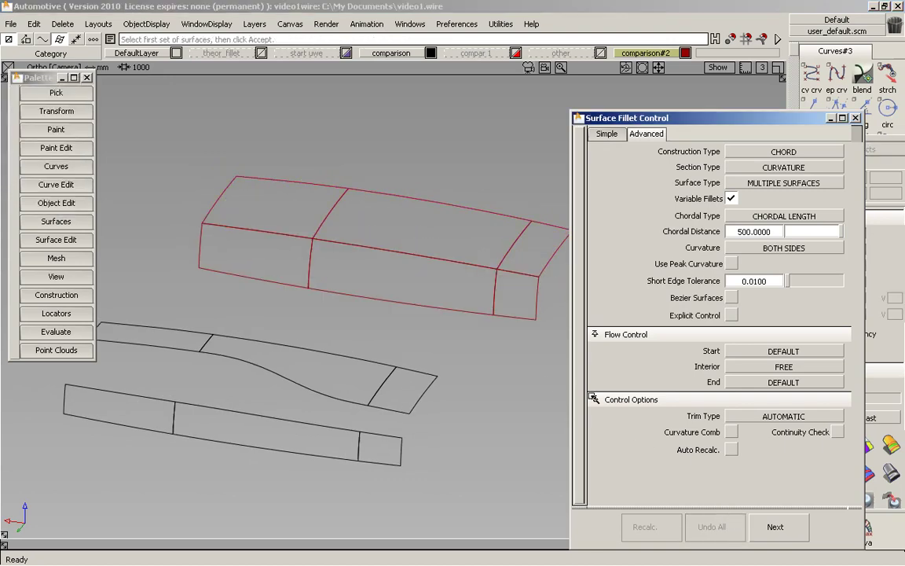
pyautogui.keyDown('ctrl'); pyautogui.keyDown('shift'); pyautogui.moveTo(530, 454); pyautogui.dragTo(551, 270); pyautogui.keyUp('shift'); pyautogui.keyUp('ctrl')
pyautogui.keyDown('alt'); pyautogui.keyDown('shift'); pyautogui.moveTo(551, 274); pyautogui.dragTo(536, 275, button='right'); pyautogui.keyUp('shift'); pyautogui.keyUp('alt')
pyautogui.keyDown('alt'); pyautogui.keyDown('shift'); pyautogui.moveTo(535, 275); pyautogui.dragTo(611, 262, button='middle'); pyautogui.keyUp('shift'); pyautogui.keyUp('alt')
pyautogui.keyDown('alt'); pyautogui.keyDown('shift'); pyautogui.moveTo(611, 262); pyautogui.dragTo(612, 263, button='right'); pyautogui.keyUp('shift'); pyautogui.keyUp('alt')
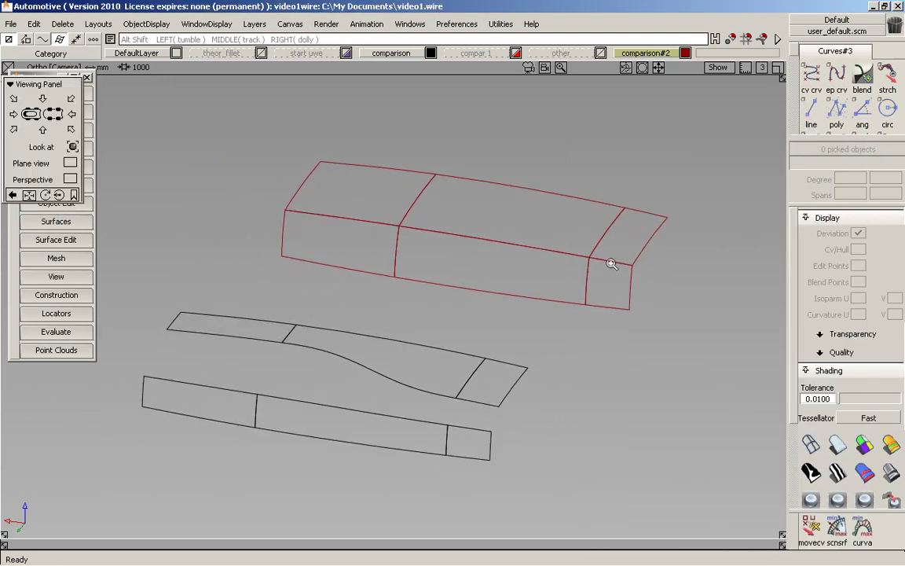
pyautogui.keyDown('alt'); pyautogui.keyDown('shift'); pyautogui.moveTo(612, 263); pyautogui.dragTo(616, 257, button='middle'); pyautogui.keyUp('shift'); pyautogui.keyUp('alt')
pyautogui.keyDown('alt'); pyautogui.keyDown('shift'); pyautogui.moveTo(616, 257); pyautogui.dragTo(608, 258, button='right'); pyautogui.keyUp('shift'); pyautogui.keyUp('alt')
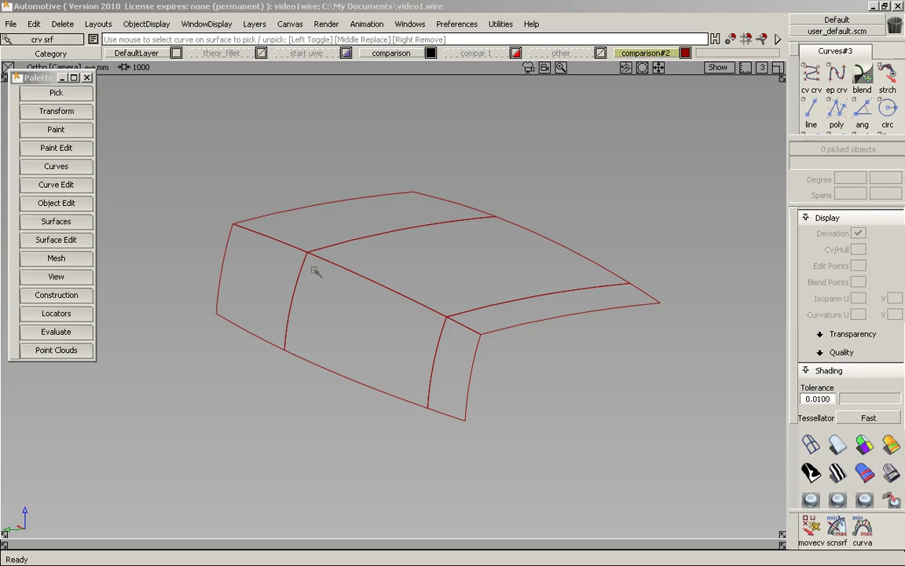
# Build a tubular offset along the chained top edge of the side surfaces, with surface type NONE and a radius of about 252
pyautogui.click(66, 222)
pyautogui.moveTo(135, 349)
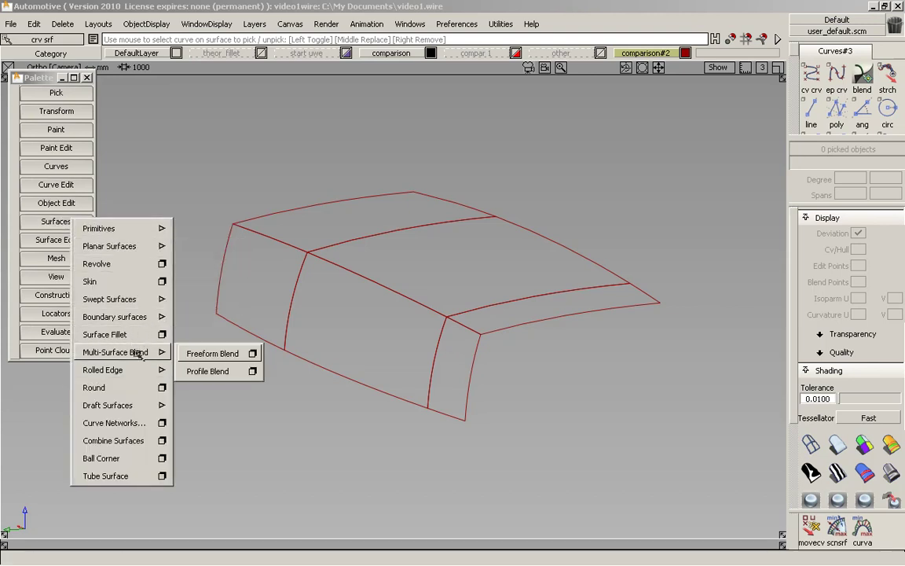
pyautogui.moveTo(138, 369)
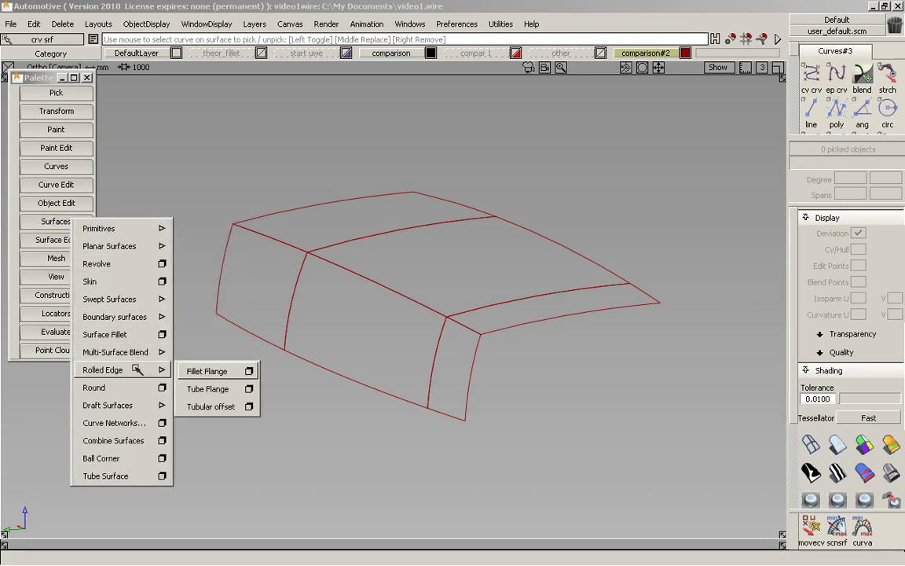
pyautogui.click(237, 406)
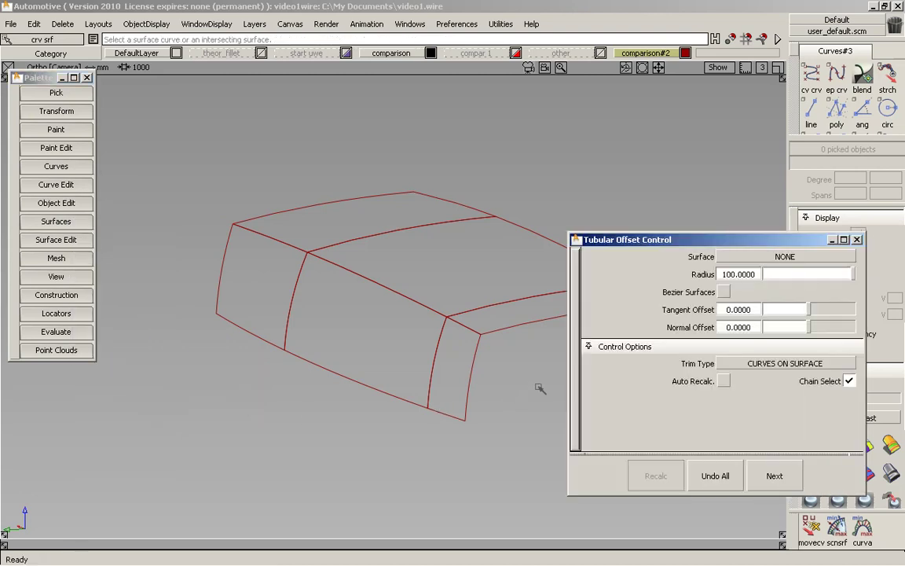
pyautogui.click(740, 257)
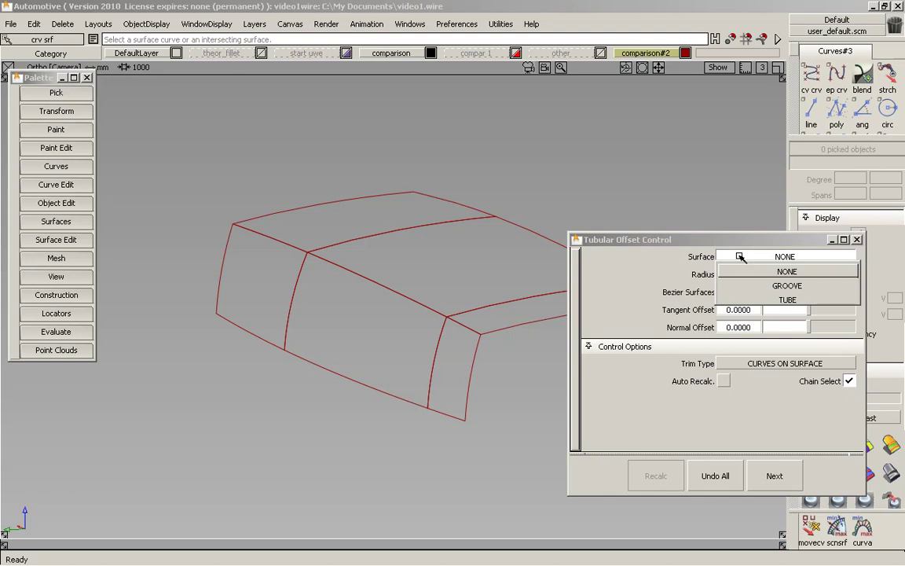
pyautogui.click(787, 271)
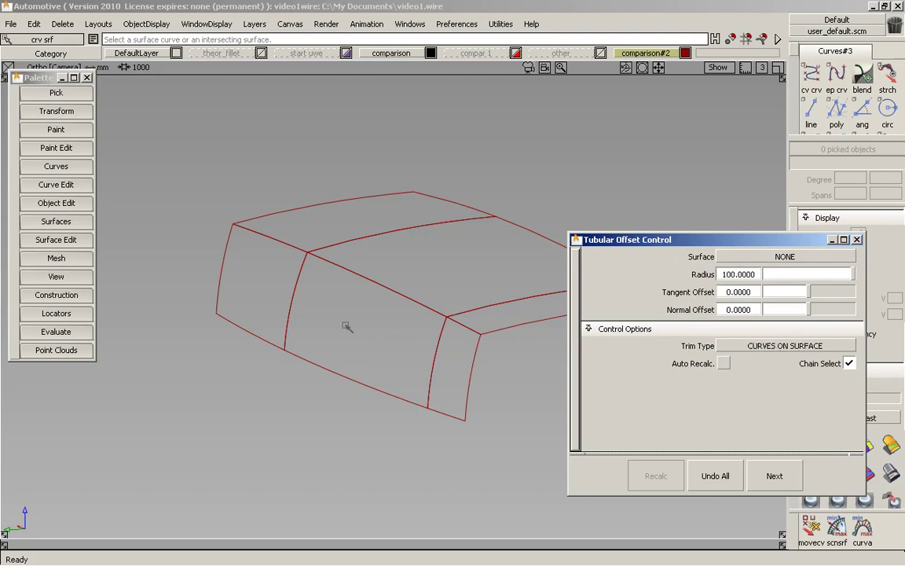
pyautogui.click(278, 244)
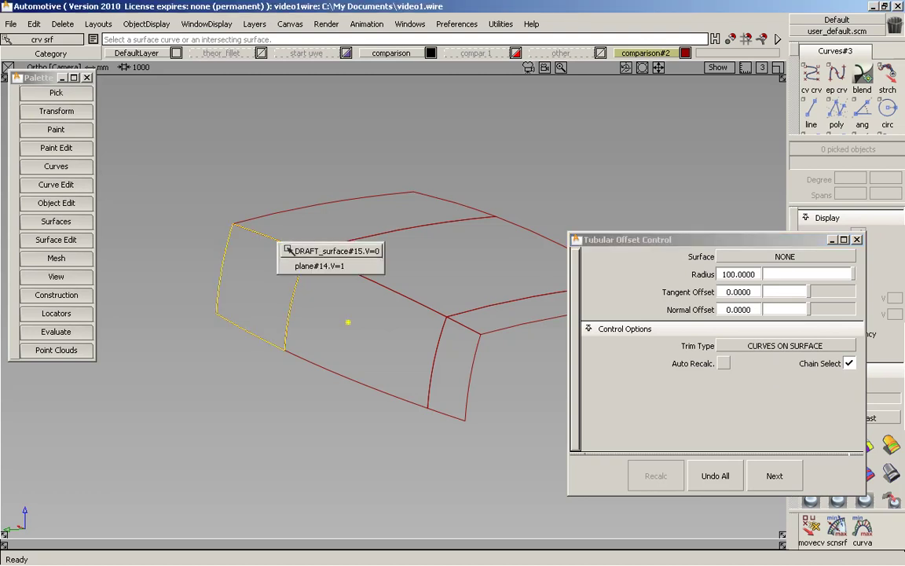
pyautogui.click(302, 238)
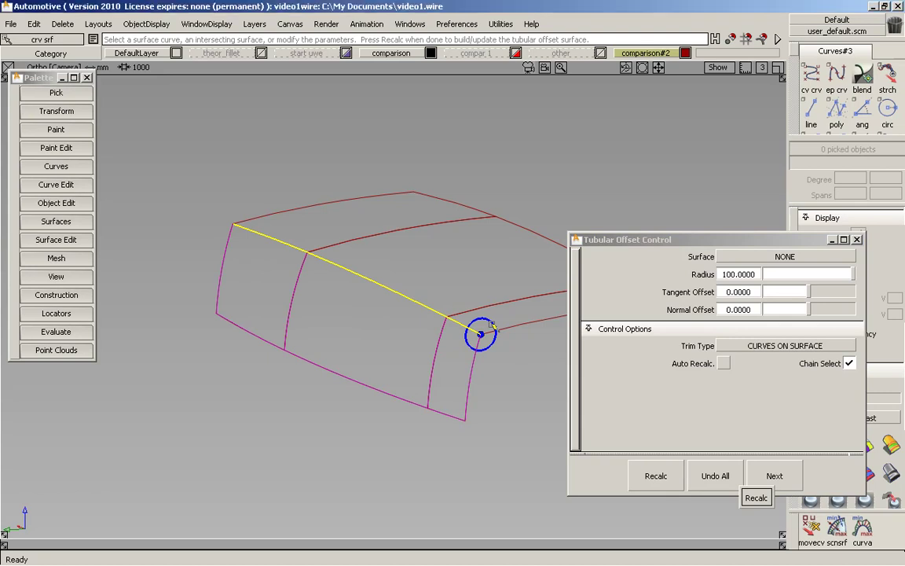
pyautogui.moveTo(441, 292); pyautogui.dragTo(474, 294)
pyautogui.click(657, 476)
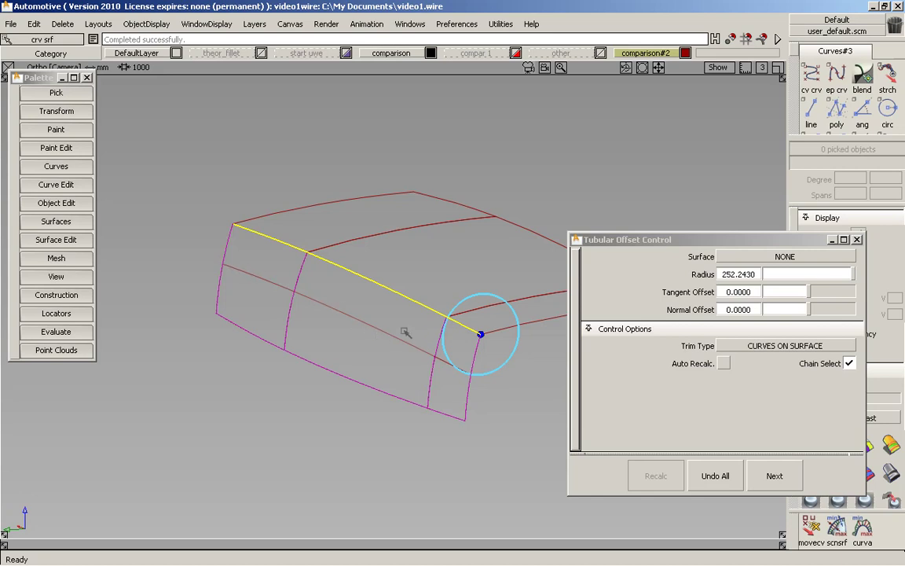
# Add a second tubular offset along the same edge on the upper surfaces, with a radius of about 166
pyautogui.click(773, 475)
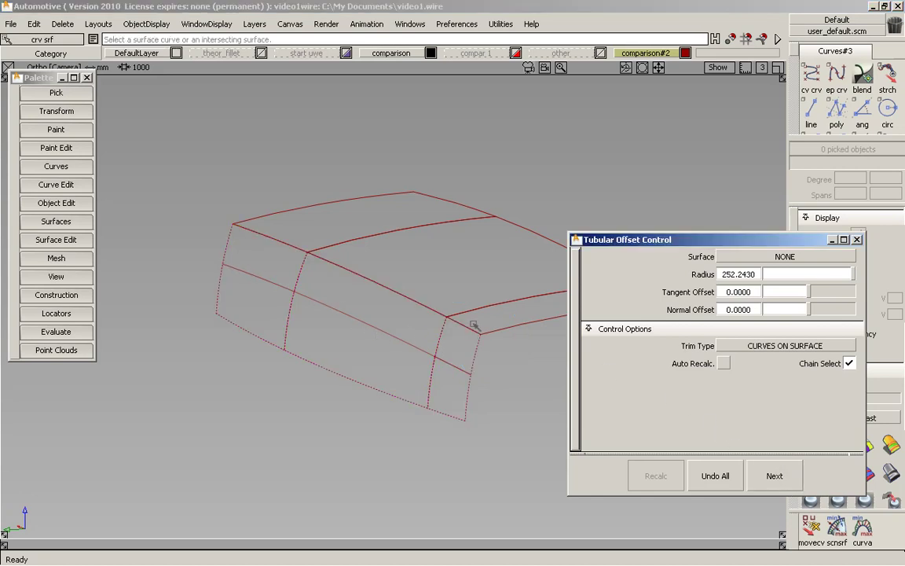
pyautogui.click(465, 325)
pyautogui.click(491, 329)
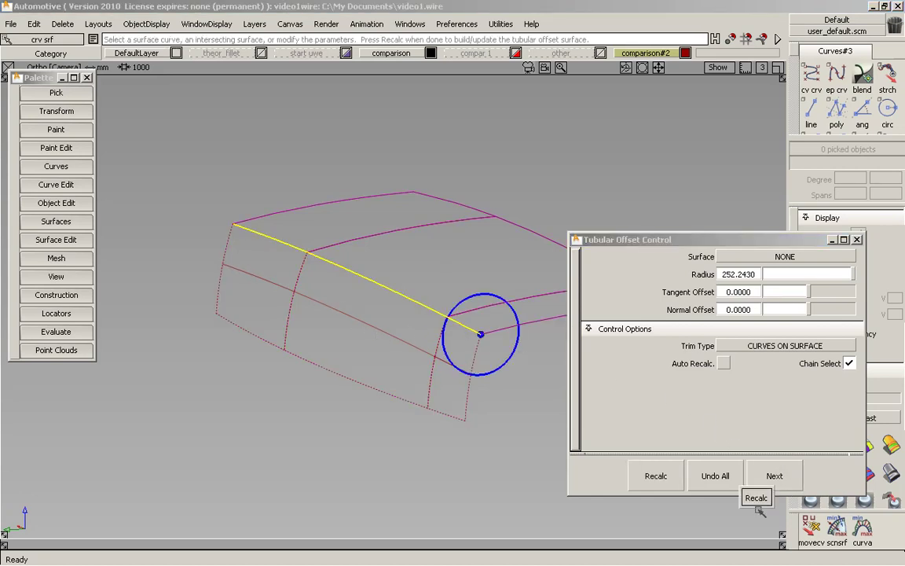
pyautogui.moveTo(499, 300); pyautogui.dragTo(485, 304)
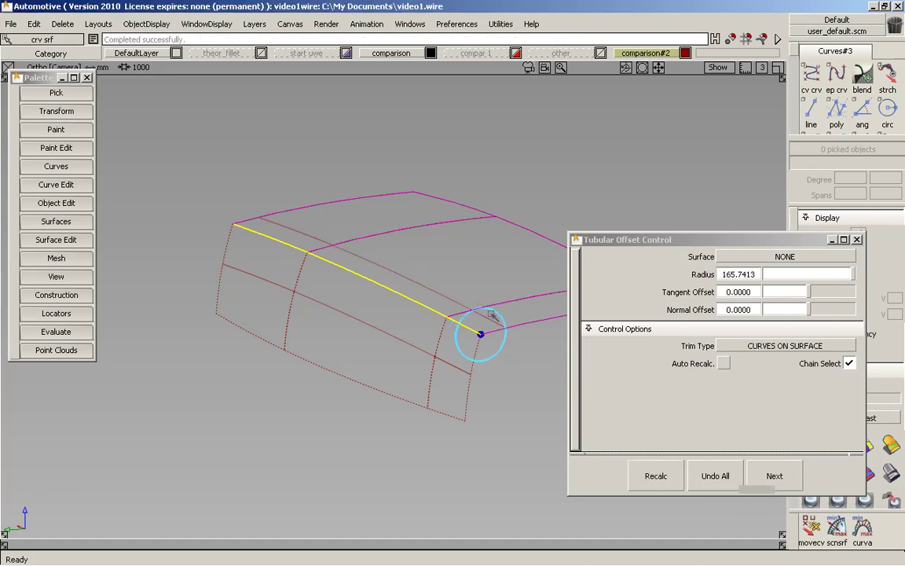
pyautogui.hotkey('alt', 'shift')
pyautogui.keyDown('alt'); pyautogui.keyDown('shift'); pyautogui.moveTo(422, 288); pyautogui.dragTo(407, 267); pyautogui.keyUp('shift'); pyautogui.keyUp('alt')
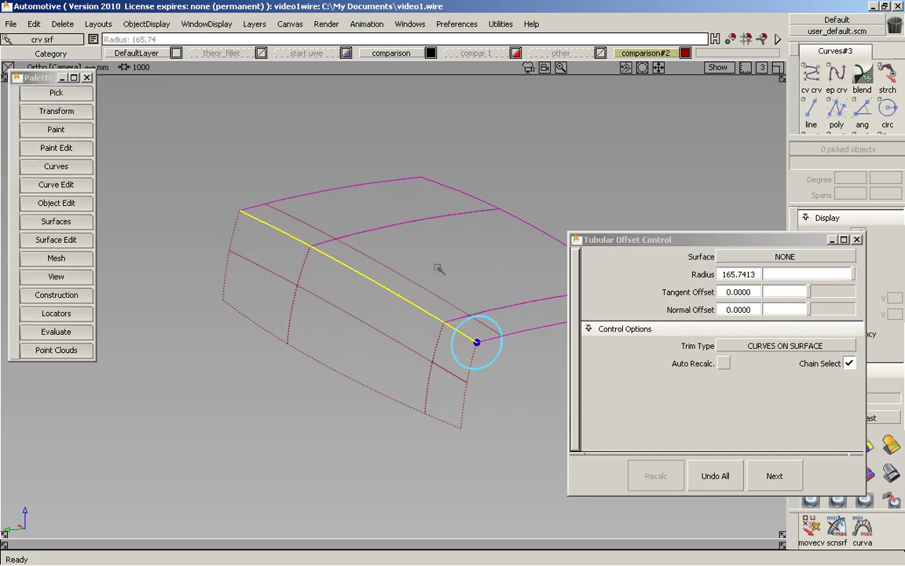
pyautogui.moveTo(738, 244); pyautogui.dragTo(649, 237)
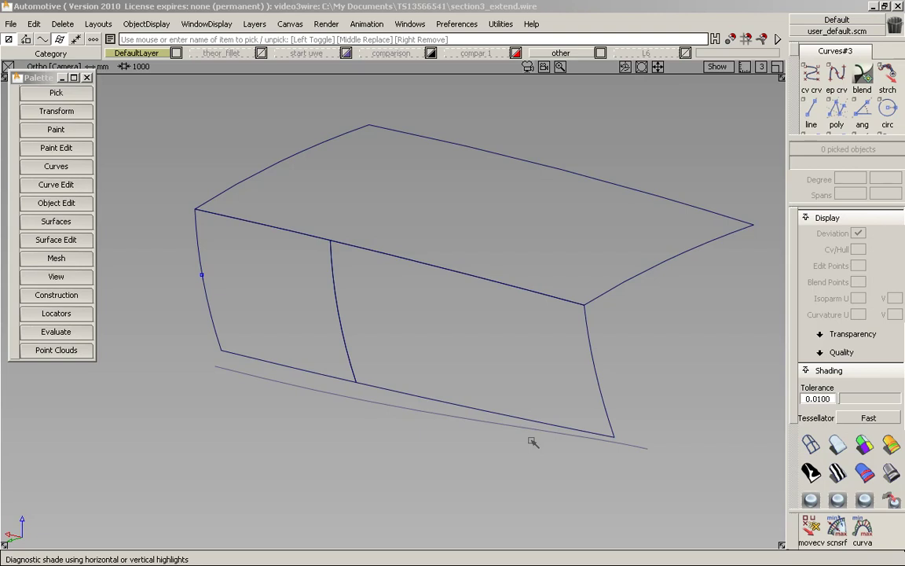
# Examine the upper surface, the two side surfaces and the separate curve from several angles and in top view
pyautogui.moveTo(420, 282)
pyautogui.keyDown('alt'); pyautogui.keyDown('shift'); pyautogui.mouseDown()
pyautogui.moveTo(383, 293)
pyautogui.moveTo(503, 245)
pyautogui.moveTo(577, 180)
pyautogui.mouseUp(); pyautogui.keyUp('shift'); pyautogui.keyUp('alt')
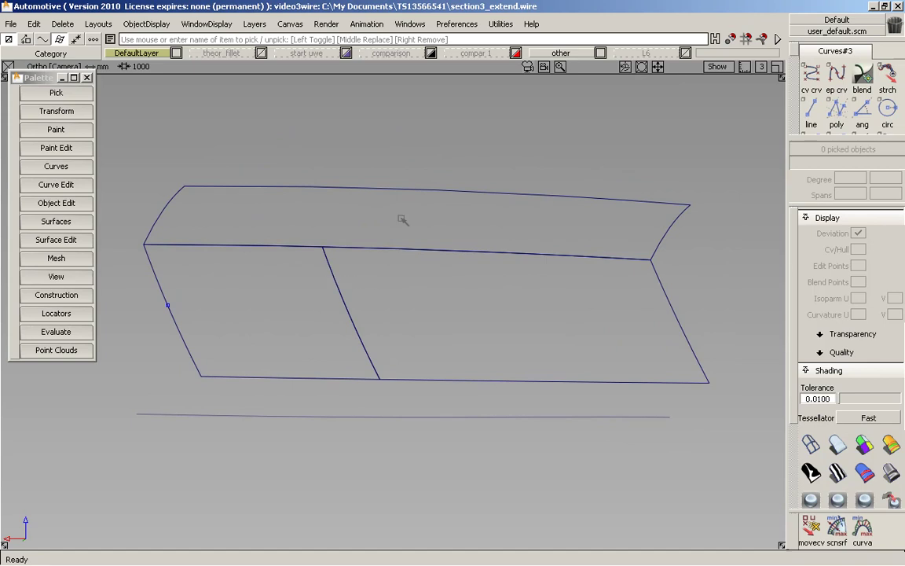
pyautogui.keyDown('alt'); pyautogui.keyDown('shift'); pyautogui.moveTo(501, 222); pyautogui.dragTo(262, 283); pyautogui.keyUp('shift'); pyautogui.keyUp('alt')
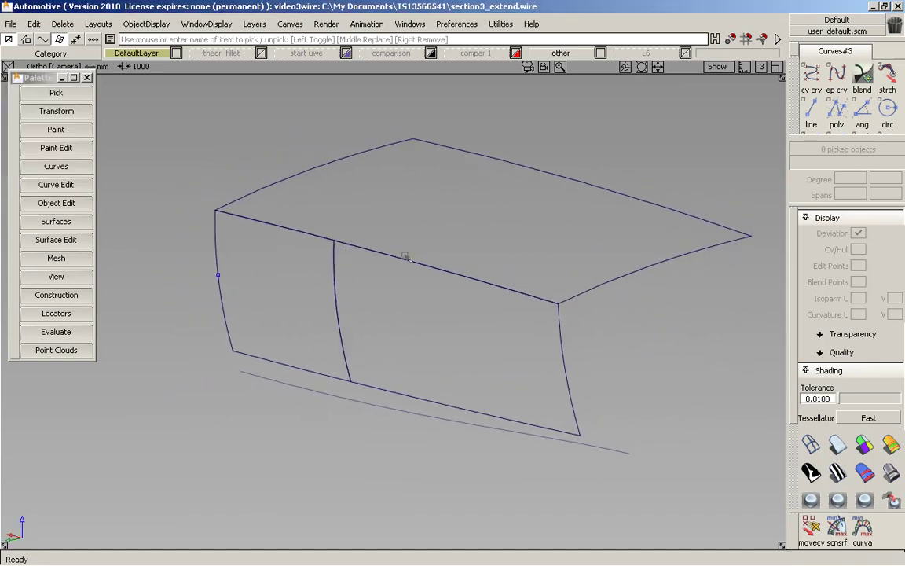
pyautogui.keyDown('alt'); pyautogui.keyDown('shift'); pyautogui.moveTo(337, 273); pyautogui.dragTo(378, 262); pyautogui.keyUp('shift'); pyautogui.keyUp('alt')
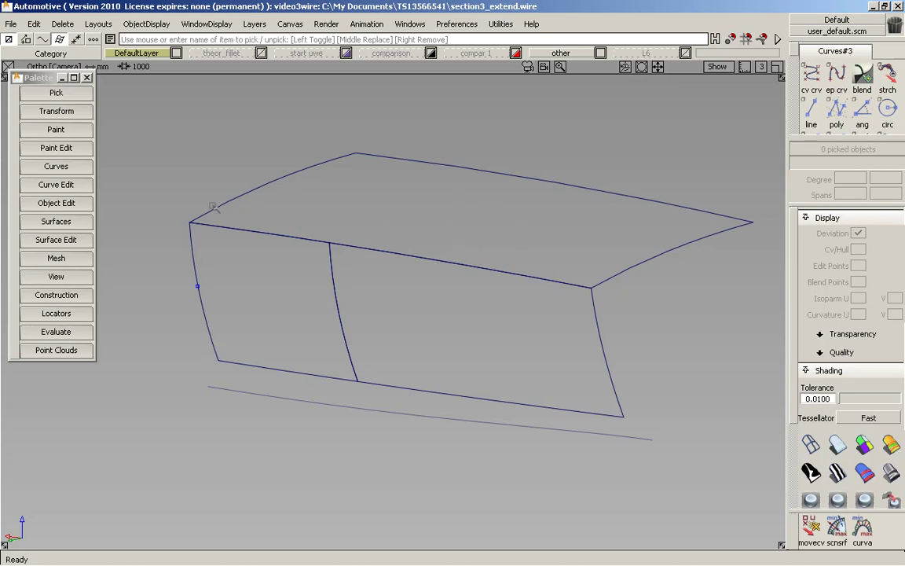
pyautogui.hotkey('shift', 'alt')
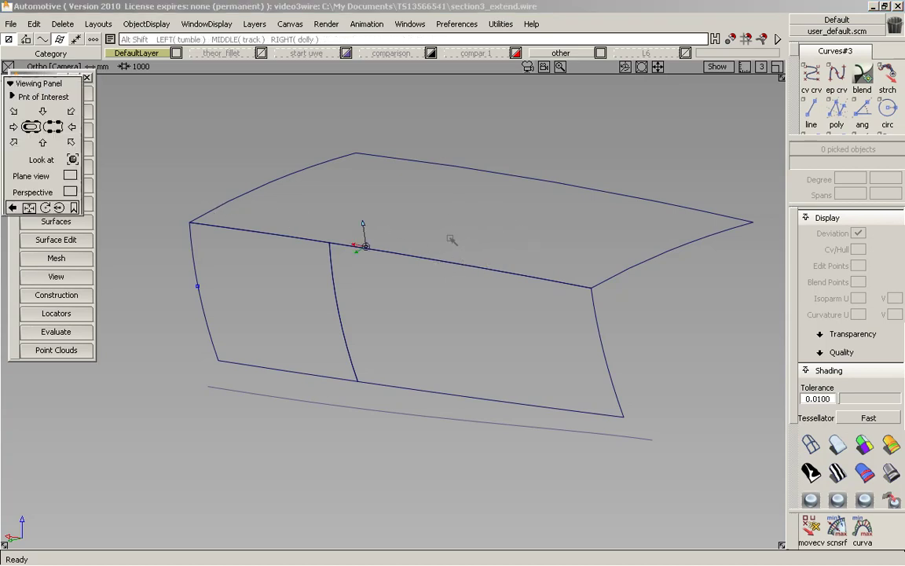
pyautogui.keyDown('alt'); pyautogui.keyDown('shift'); pyautogui.moveTo(364, 240); pyautogui.dragTo(520, 213); pyautogui.keyUp('shift'); pyautogui.keyUp('alt')
pyautogui.keyDown('alt'); pyautogui.keyDown('shift'); pyautogui.moveTo(520, 213); pyautogui.dragTo(565, 201, button='middle'); pyautogui.keyUp('shift'); pyautogui.keyUp('alt')
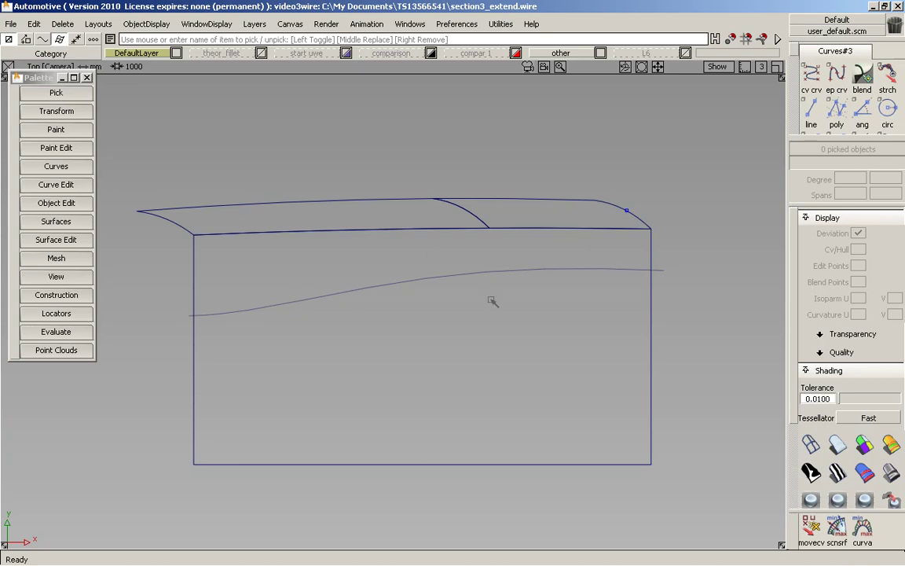
pyautogui.keyDown('alt'); pyautogui.keyDown('shift'); pyautogui.moveTo(480, 313); pyautogui.dragTo(366, 238); pyautogui.keyUp('shift'); pyautogui.keyUp('alt')
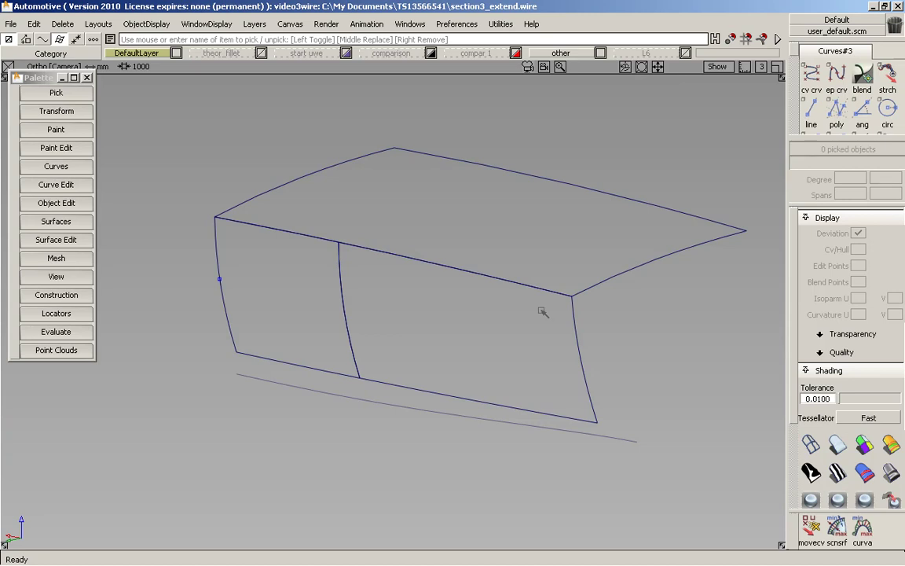
pyautogui.keyDown('alt'); pyautogui.keyDown('shift'); pyautogui.moveTo(429, 180); pyautogui.dragTo(466, 251); pyautogui.keyUp('shift'); pyautogui.keyUp('alt')
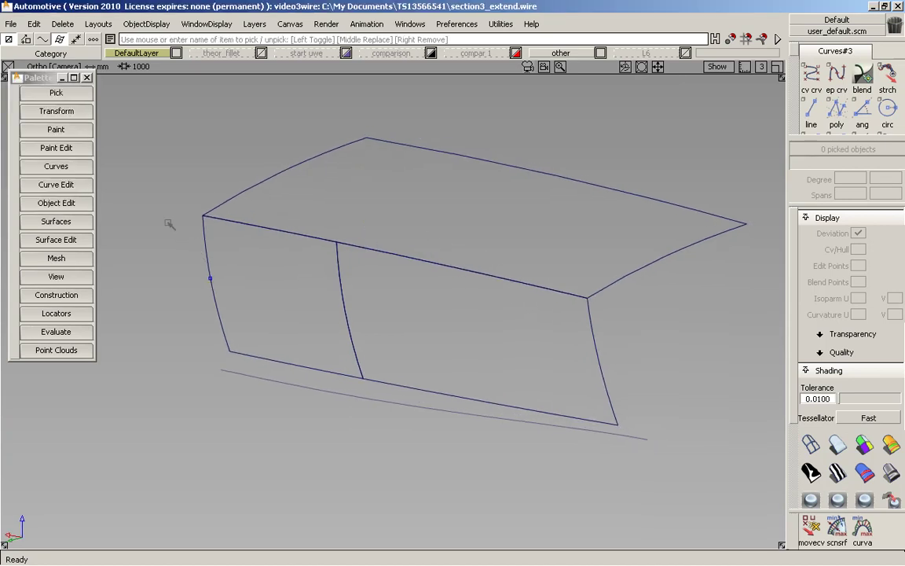
# Extend the two side surfaces inward from their shared top edge by about -324 mm, using Extrapolate with Merge off and Chain Select on
pyautogui.click(45, 202)
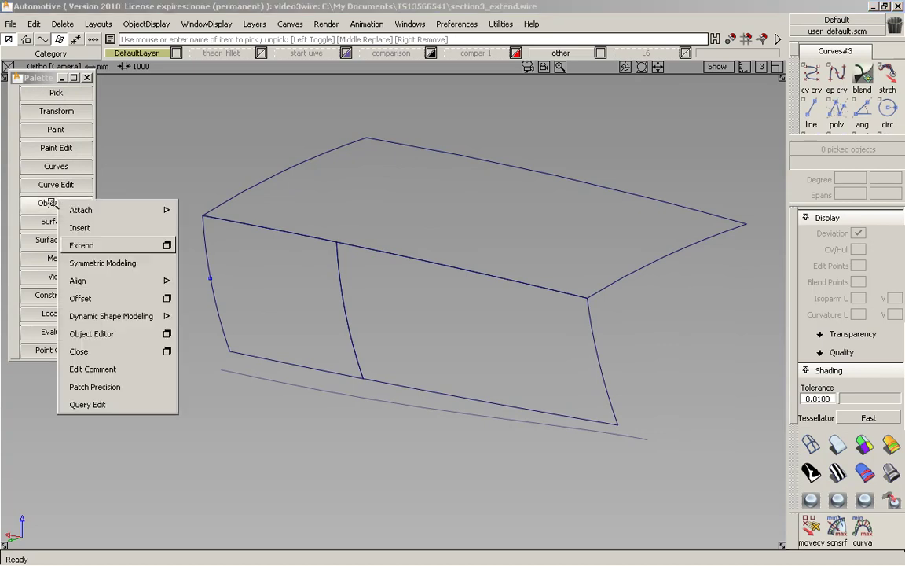
pyautogui.click(166, 246)
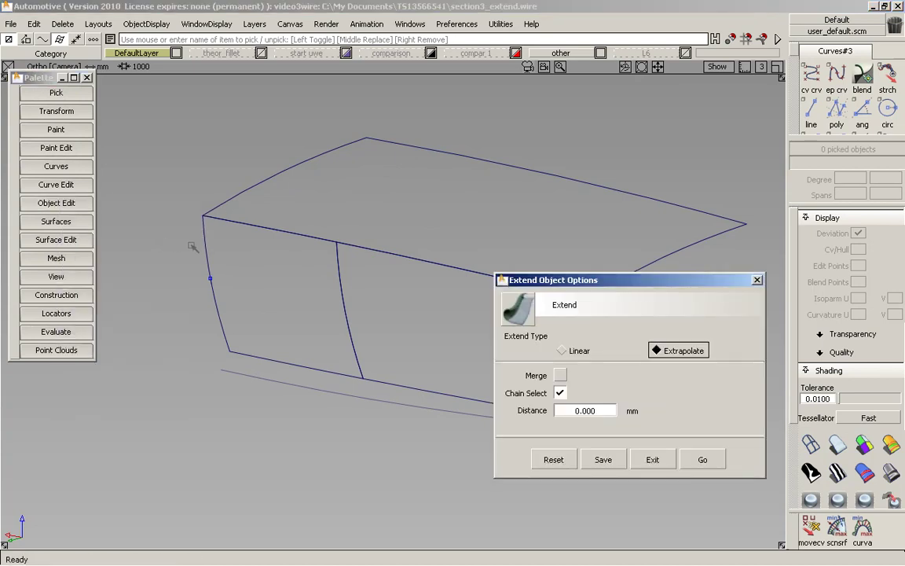
pyautogui.moveTo(638, 282); pyautogui.dragTo(716, 286)
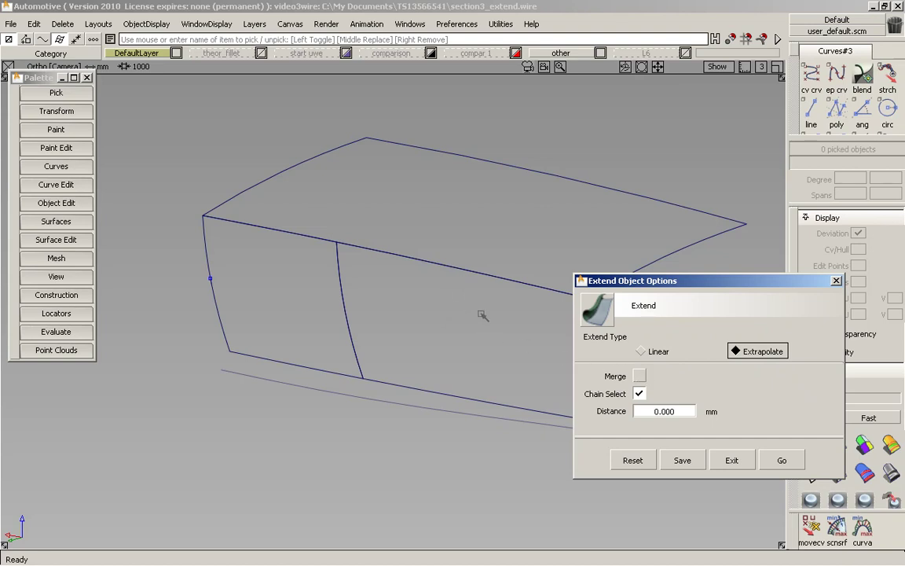
pyautogui.click(641, 392)
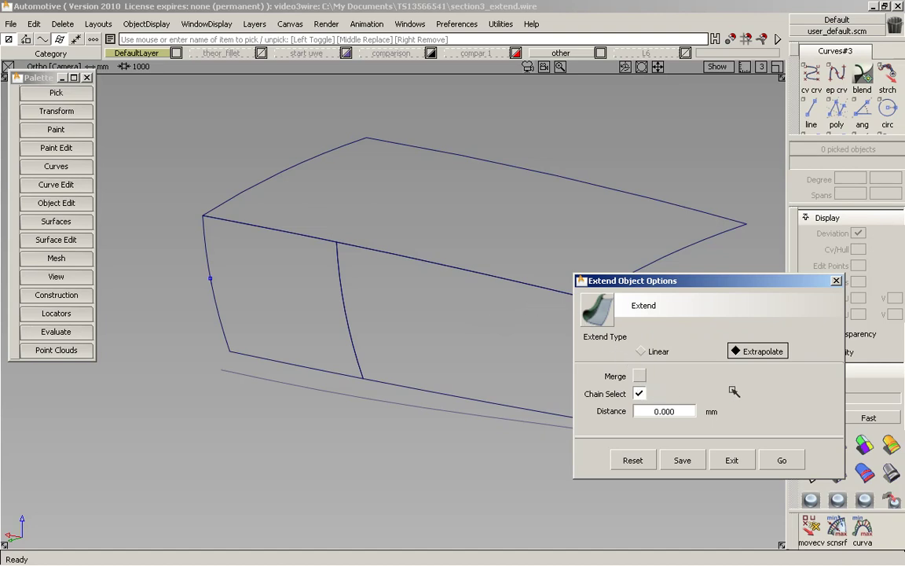
pyautogui.click(782, 461)
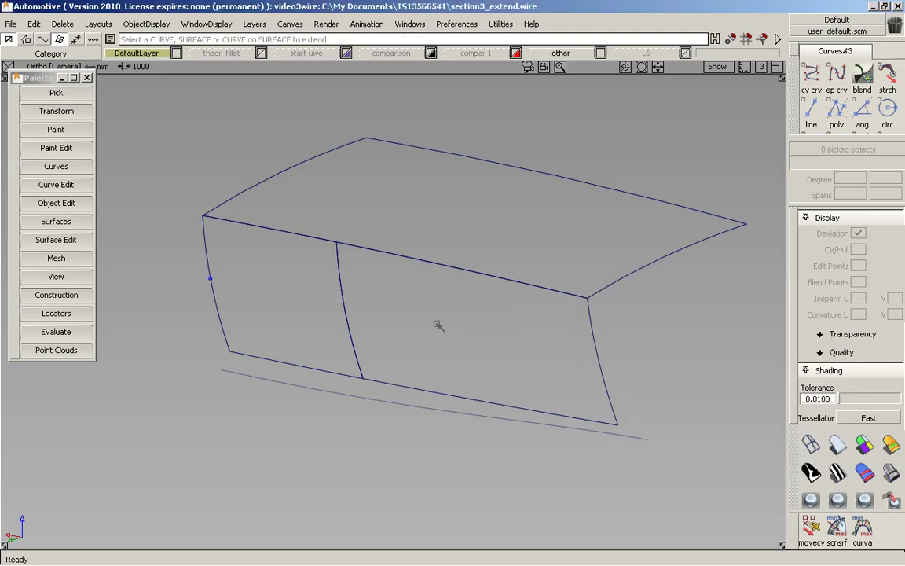
pyautogui.click(408, 262)
pyautogui.click(461, 268)
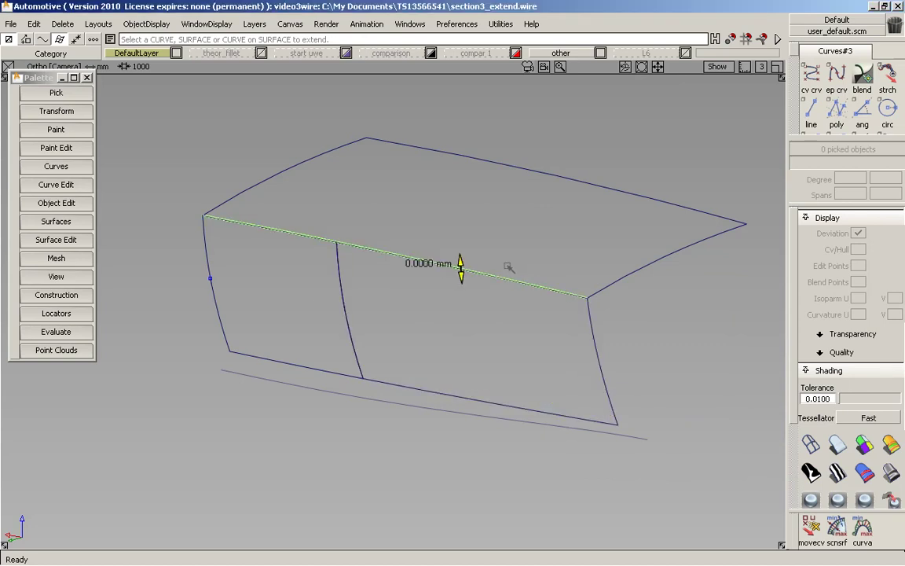
pyautogui.moveTo(460, 269); pyautogui.dragTo(469, 334)
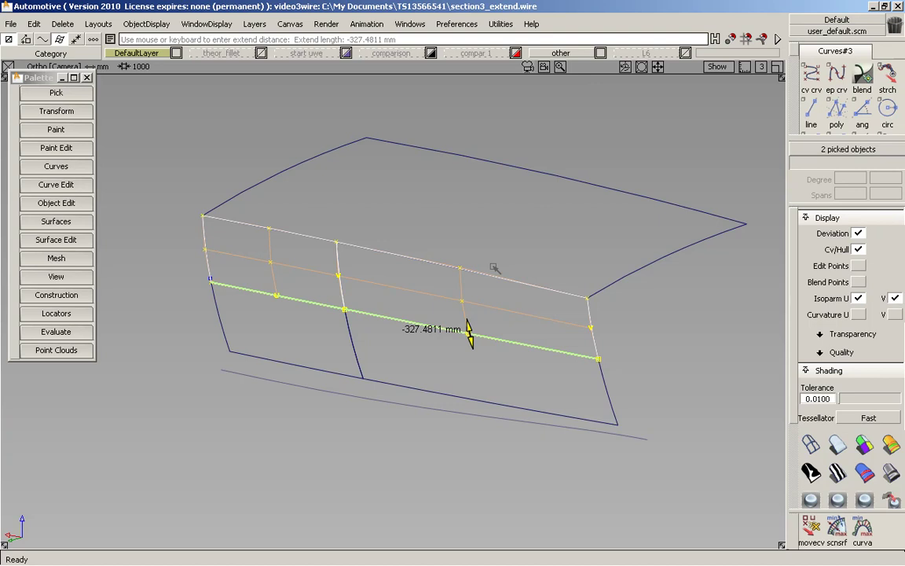
pyautogui.moveTo(469, 334); pyautogui.dragTo(469, 334)
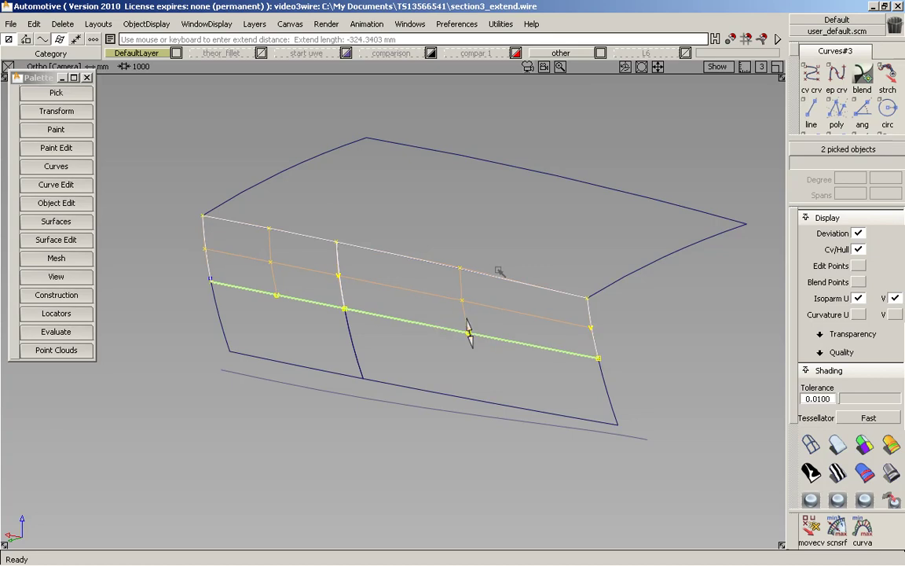
pyautogui.keyDown('ctrl'); pyautogui.keyDown('shift'); pyautogui.rightClick(456, 389); pyautogui.keyUp('shift'); pyautogui.keyUp('ctrl')
pyautogui.click(456, 355)
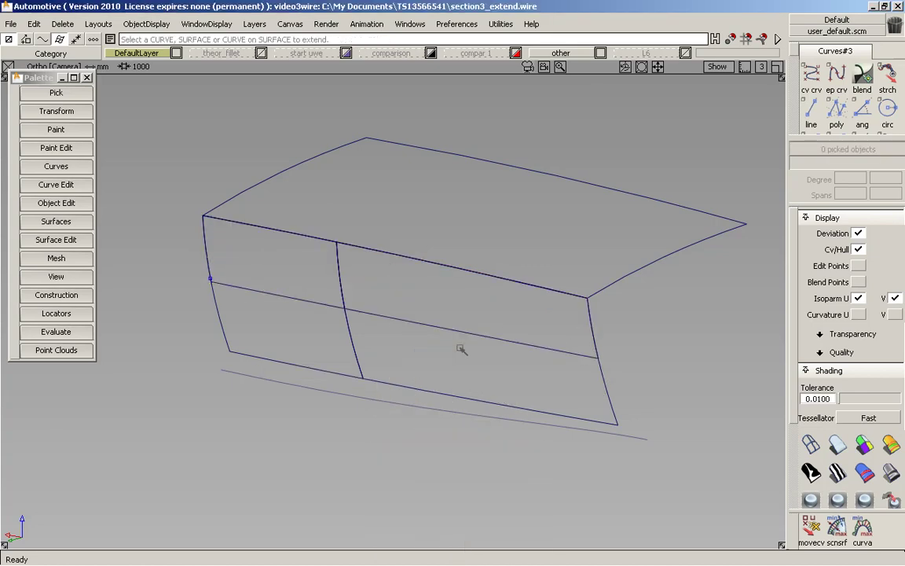
# Pick the two extension strips on the side surfaces to inspect them, and clear the selection
pyautogui.keyDown('alt'); pyautogui.keyDown('shift'); pyautogui.moveTo(464, 347); pyautogui.dragTo(591, 315); pyautogui.keyUp('shift'); pyautogui.keyUp('alt')
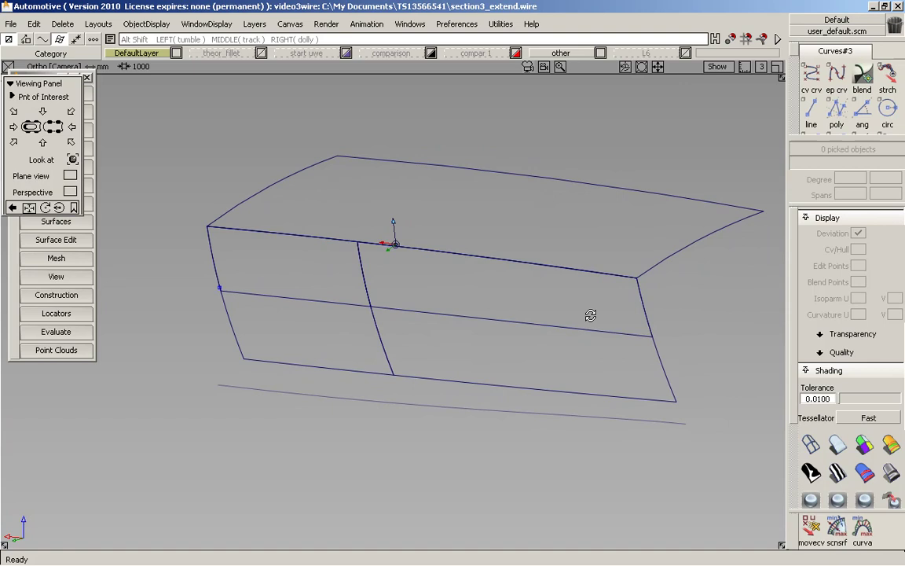
pyautogui.click(474, 318)
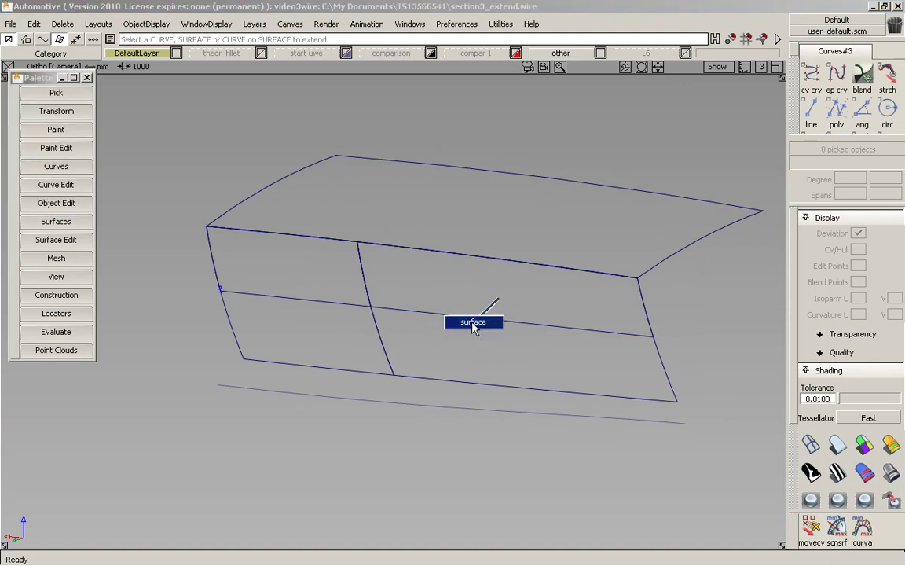
pyautogui.keyDown('shift'); pyautogui.click(333, 279); pyautogui.keyUp('shift')
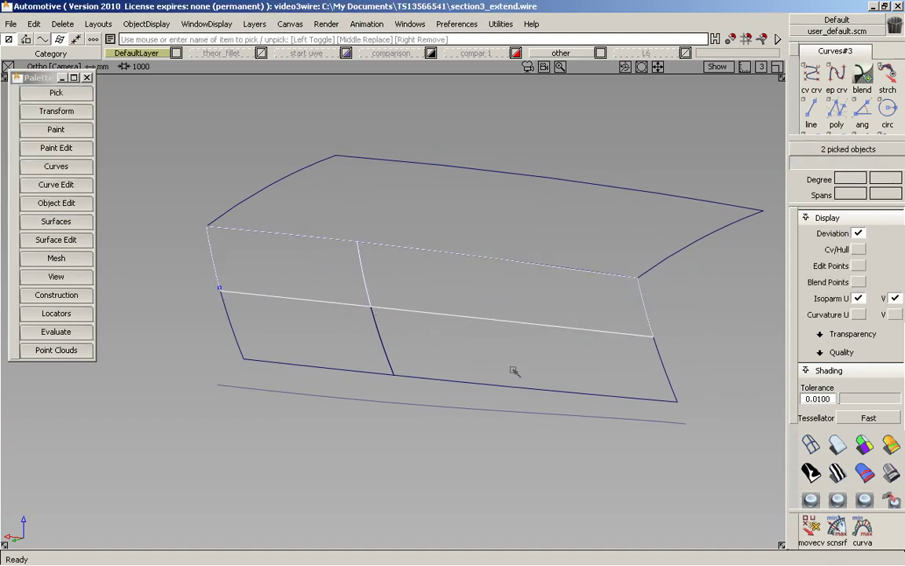
pyautogui.keyDown('ctrl'); pyautogui.keyDown('shift'); pyautogui.moveTo(513, 340); pyautogui.dragTo(509, 371); pyautogui.keyUp('shift'); pyautogui.keyUp('ctrl')
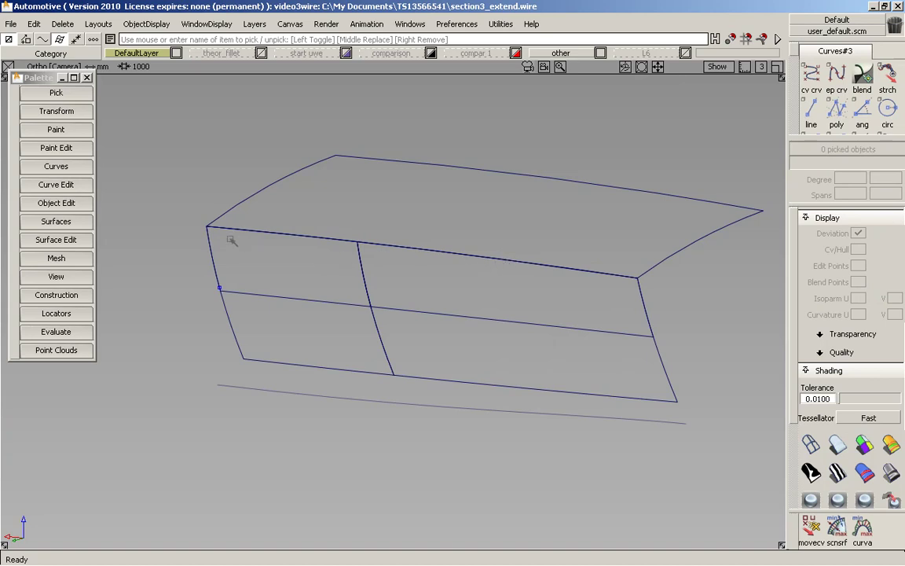
# Duplicate the lower edges of the two side extension strips as free curves
pyautogui.click(57, 186)
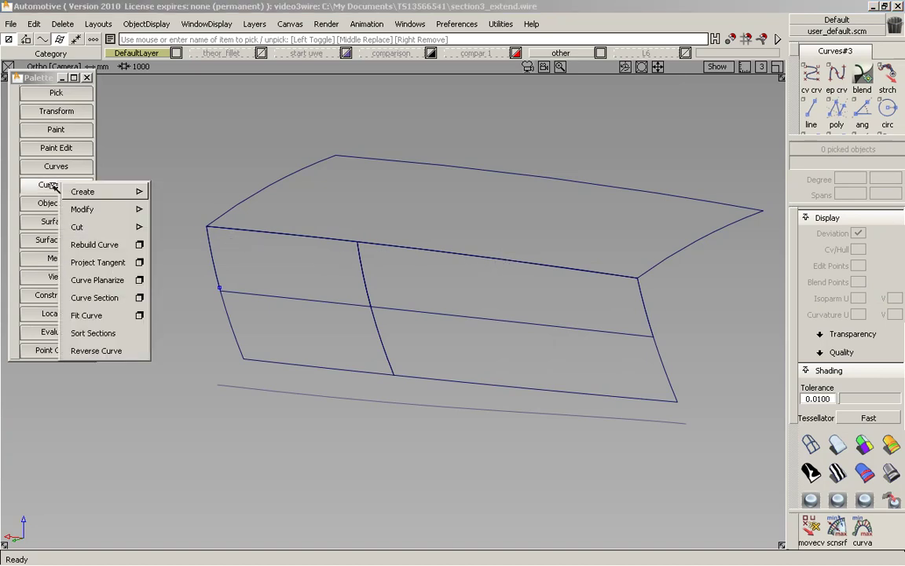
pyautogui.moveTo(75, 191)
pyautogui.click(190, 192)
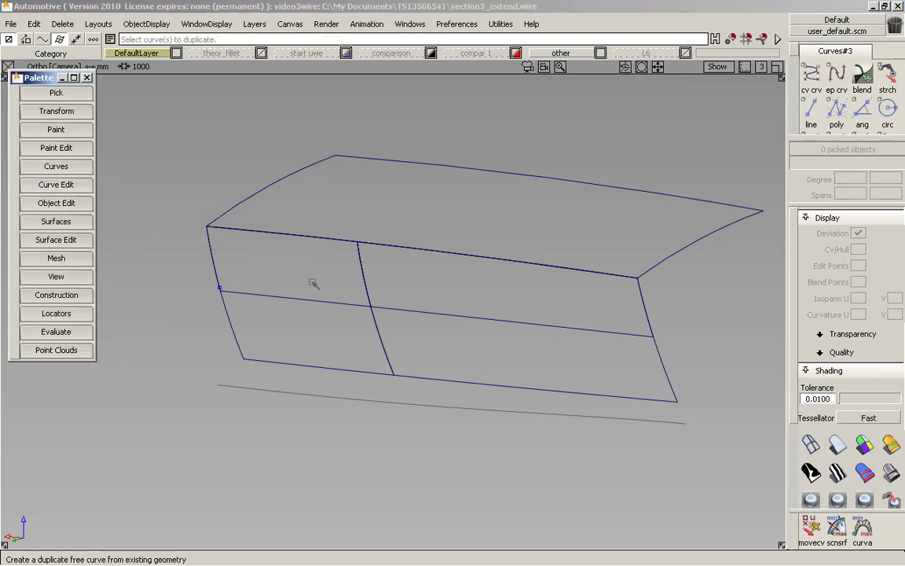
pyautogui.click(322, 302)
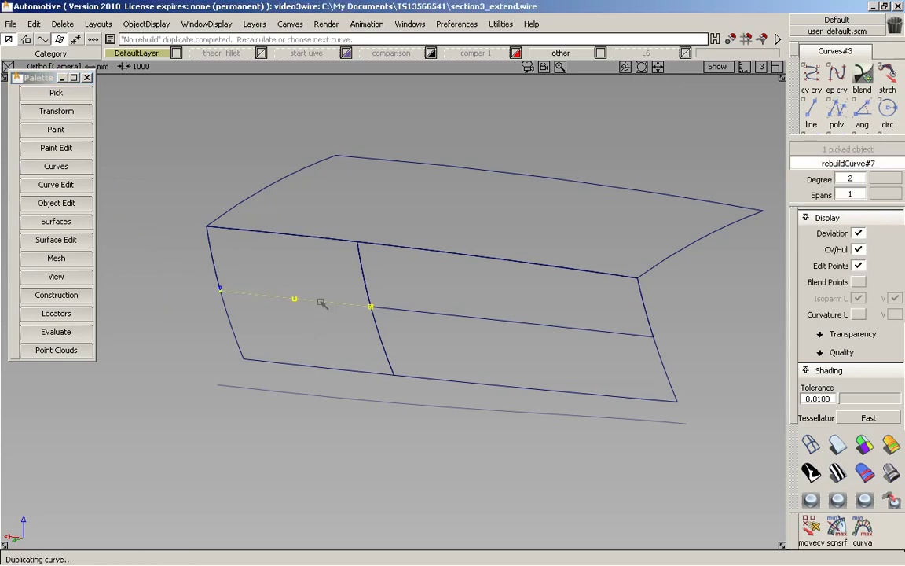
pyautogui.click(398, 310)
# Pick the two extension strips on the side surfaces and delete them, keeping the duplicated curves
pyautogui.keyDown('ctrl'); pyautogui.keyDown('shift'); pyautogui.moveTo(428, 338); pyautogui.dragTo(433, 314); pyautogui.keyUp('shift'); pyautogui.keyUp('ctrl')
pyautogui.click(432, 313)
pyautogui.click(331, 309)
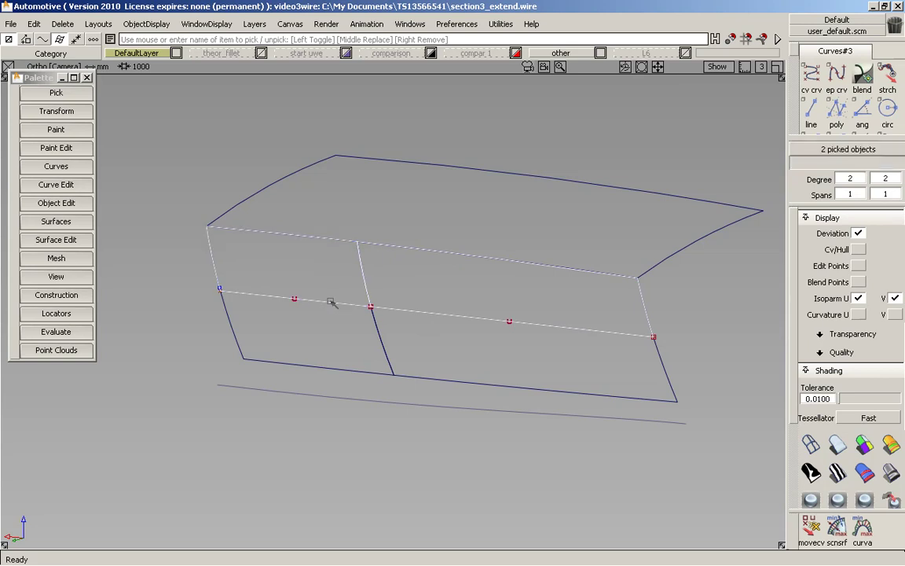
pyautogui.press('Delete')
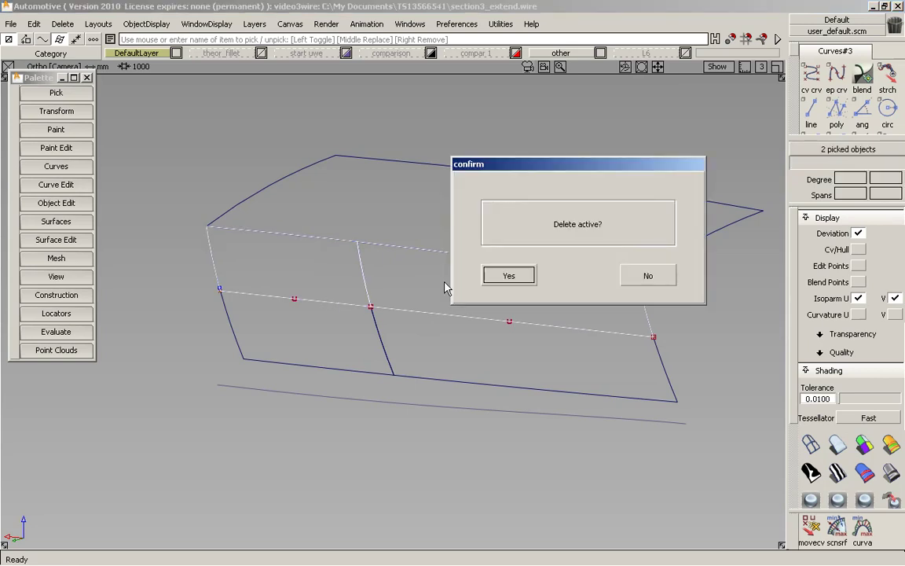
pyautogui.click(507, 276)
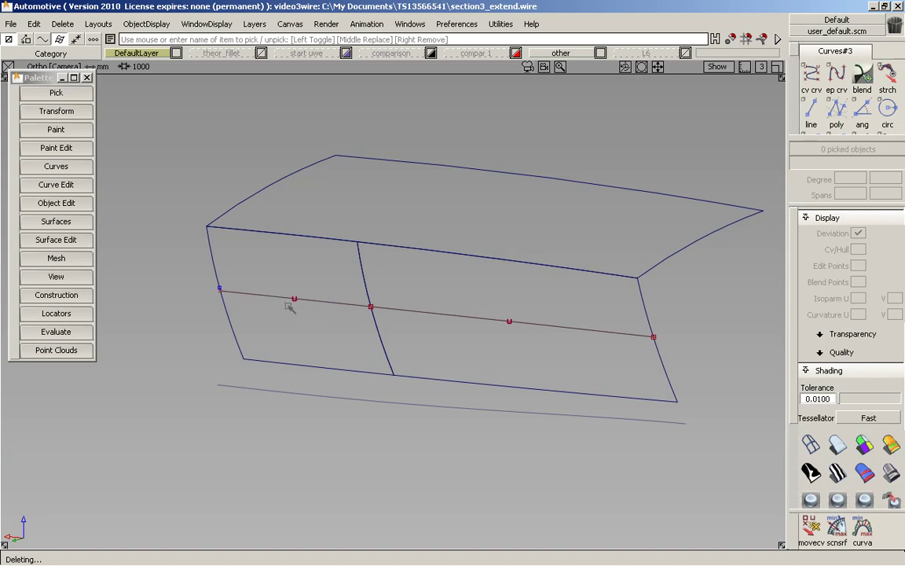
# Examine the duplicated curves on the side surfaces from several angles and in top view
pyautogui.keyDown('alt'); pyautogui.keyDown('shift'); pyautogui.moveTo(485, 317); pyautogui.dragTo(379, 313); pyautogui.keyUp('shift'); pyautogui.keyUp('alt')
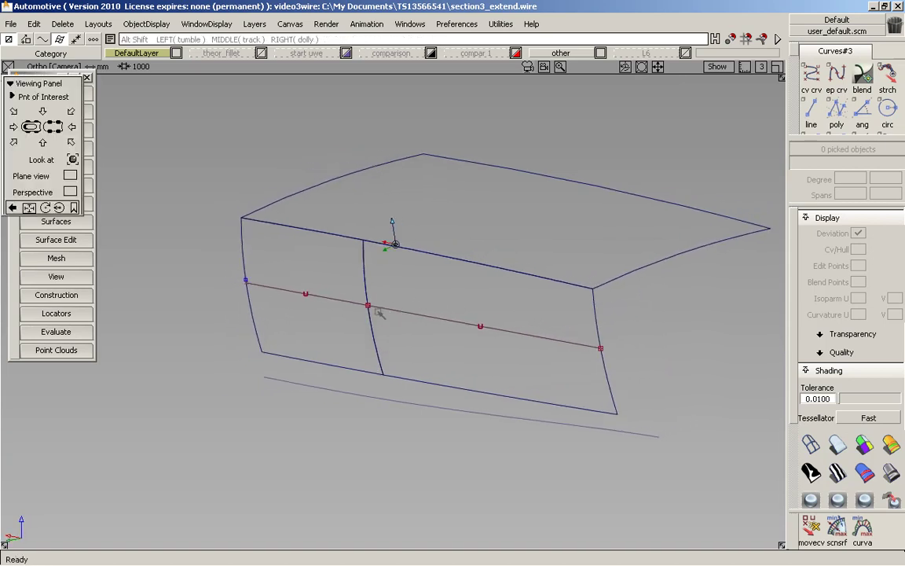
pyautogui.keyDown('alt'); pyautogui.keyDown('shift'); pyautogui.click(502, 270); pyautogui.keyUp('shift'); pyautogui.keyUp('alt')
pyautogui.keyDown('alt'); pyautogui.keyDown('shift'); pyautogui.moveTo(503, 301); pyautogui.dragTo(386, 286); pyautogui.keyUp('shift'); pyautogui.keyUp('alt')
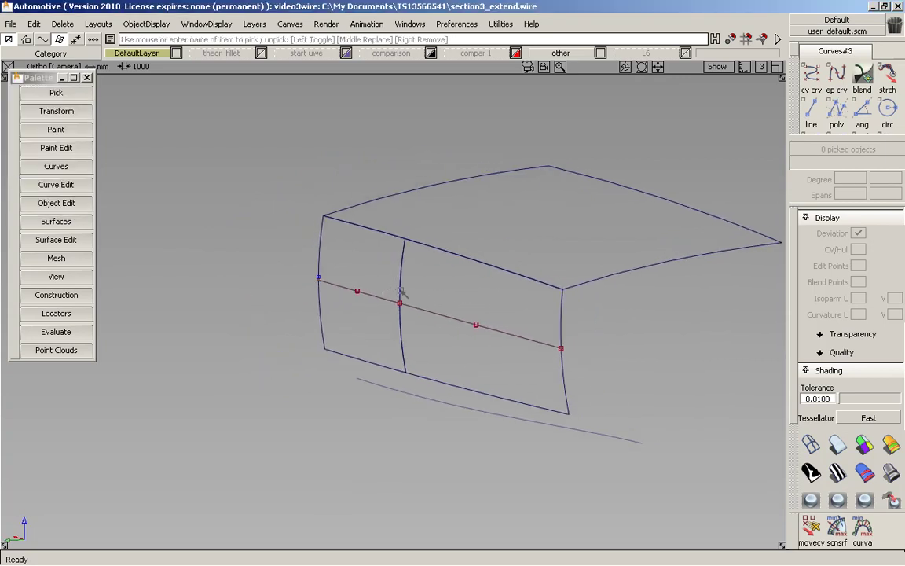
pyautogui.keyDown('alt'); pyautogui.keyDown('shift'); pyautogui.moveTo(402, 292); pyautogui.dragTo(495, 257); pyautogui.keyUp('shift'); pyautogui.keyUp('alt')
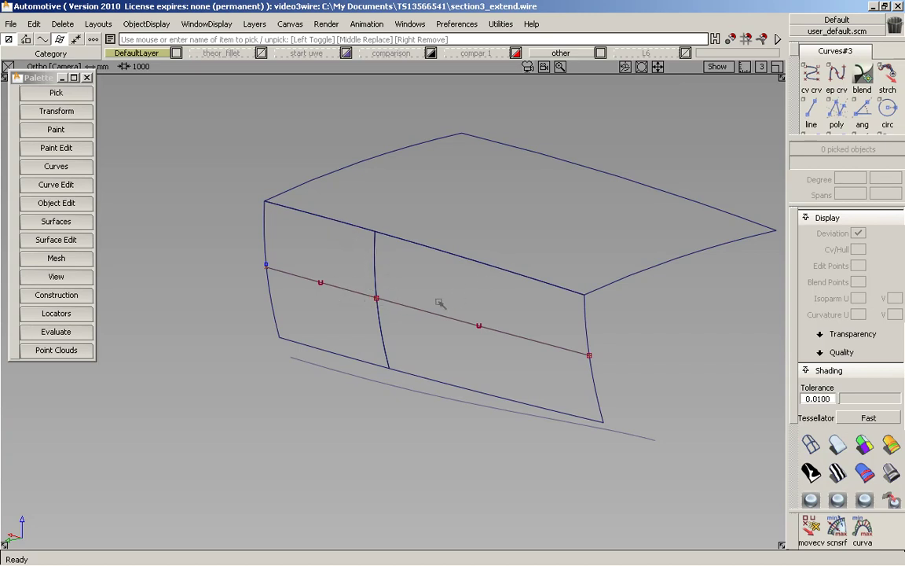
pyautogui.hotkey('alt', 'shift')
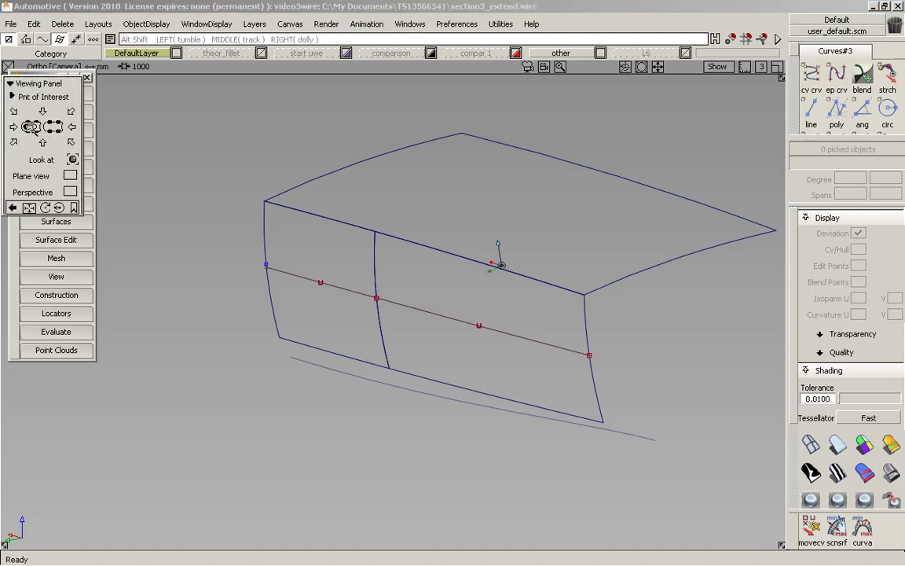
pyautogui.click(30, 126)
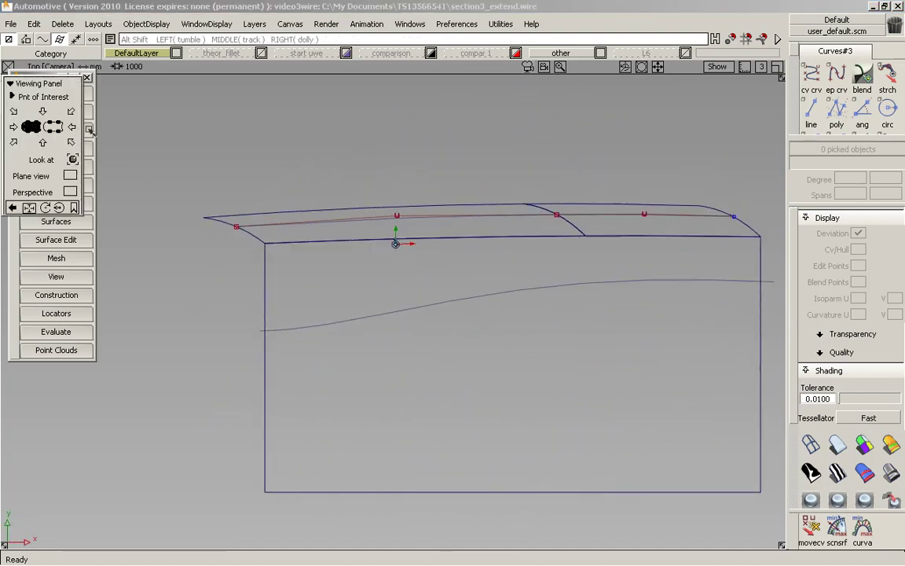
pyautogui.keyDown('alt'); pyautogui.keyDown('shift'); pyautogui.moveTo(483, 165); pyautogui.dragTo(465, 164, button='middle'); pyautogui.keyUp('shift'); pyautogui.keyUp('alt')
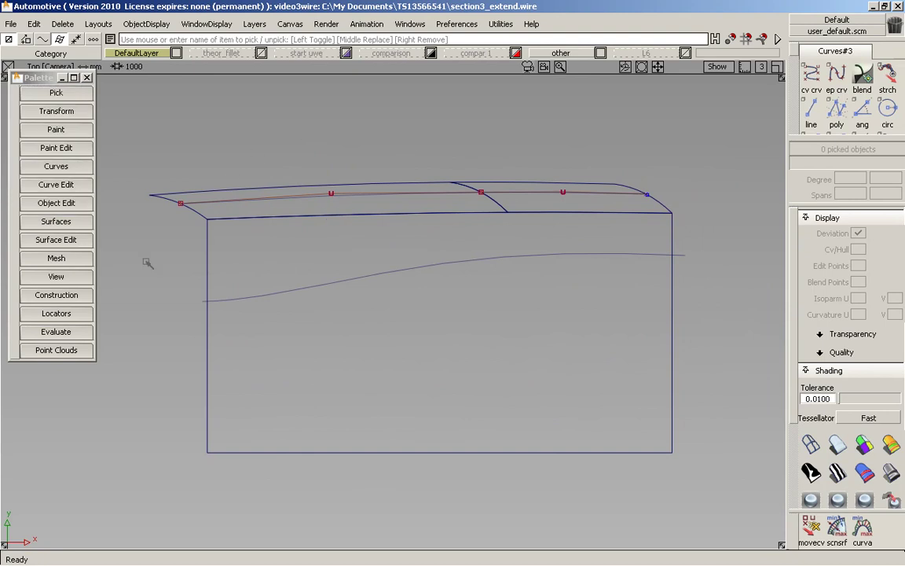
# Extend the upper surface inward from its shared edge by about -213 mm with Extrapolate, Merge off, and pick the extension strip
pyautogui.click(75, 203)
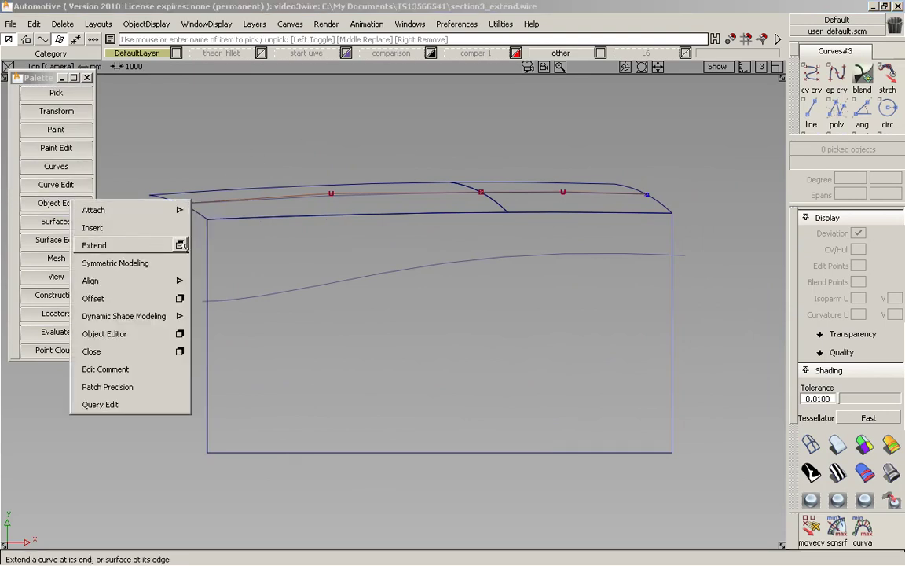
pyautogui.click(118, 243)
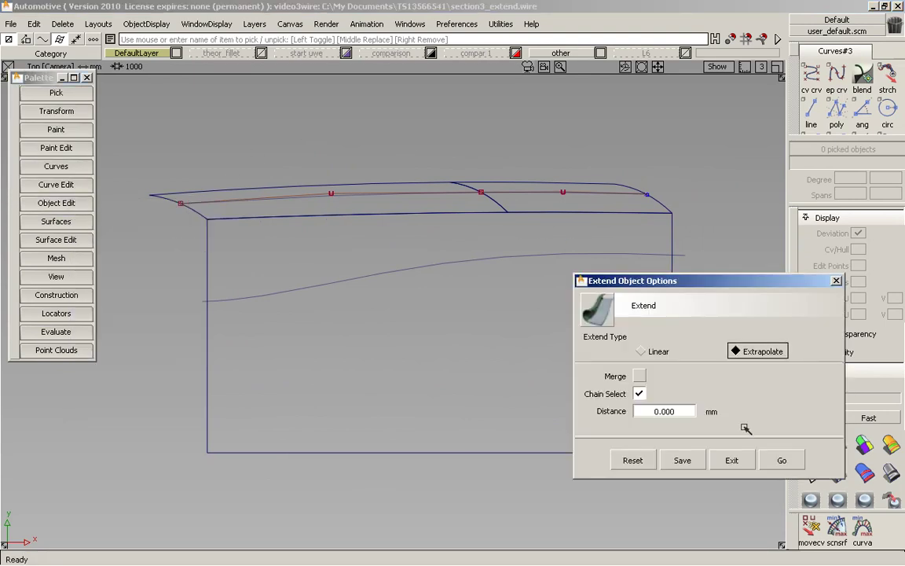
pyautogui.click(781, 461)
pyautogui.click(478, 213)
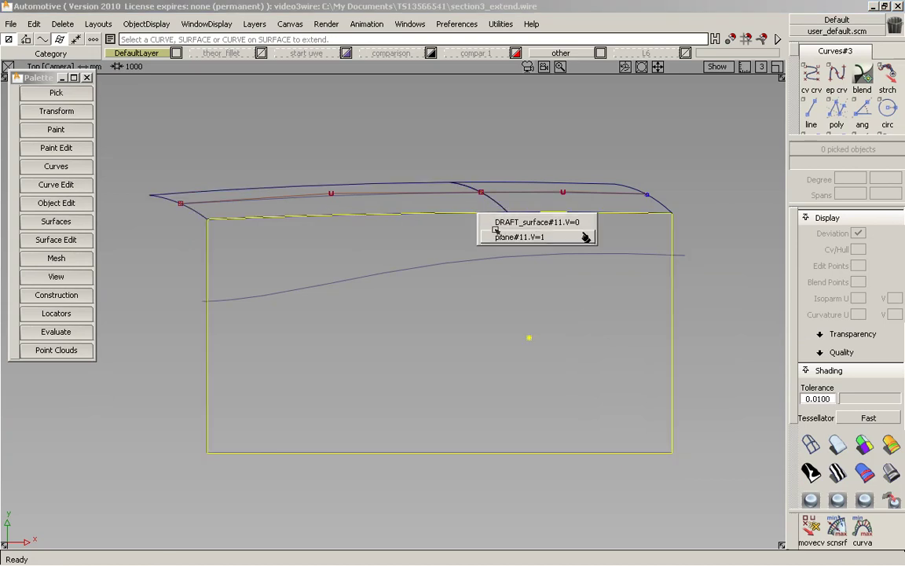
pyautogui.click(580, 235)
pyautogui.moveTo(586, 235)
pyautogui.mouseDown()
pyautogui.moveTo(584, 218)
pyautogui.moveTo(588, 224)
pyautogui.mouseUp()
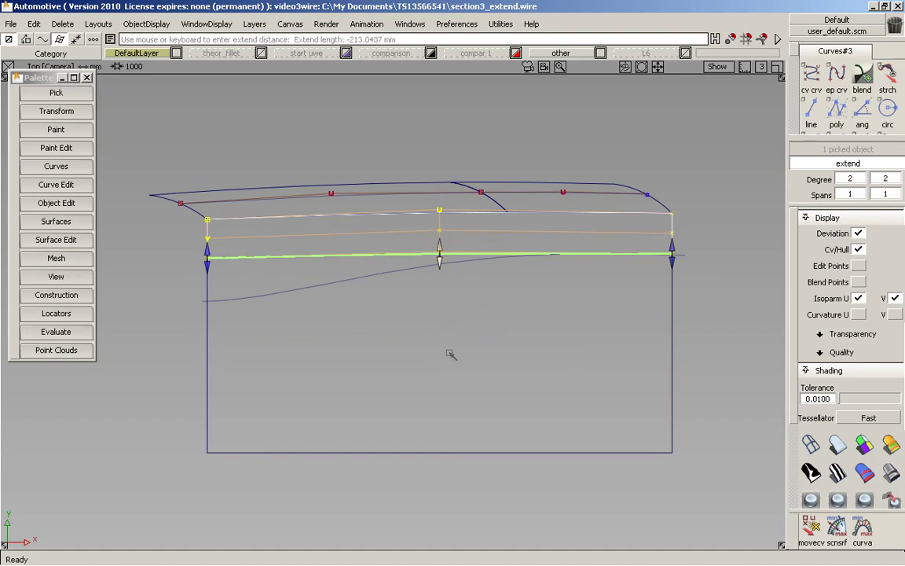
pyautogui.keyDown('ctrl'); pyautogui.keyDown('shift'); pyautogui.moveTo(376, 352); pyautogui.dragTo(387, 249); pyautogui.keyUp('shift'); pyautogui.keyUp('ctrl')
pyautogui.click(385, 253)
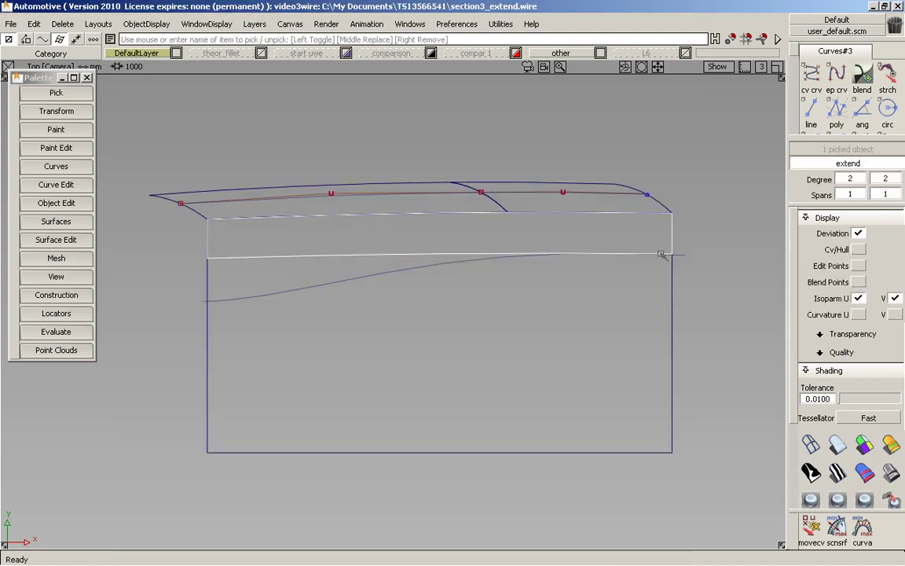
# Set the extension strip's U degree to 5, show its CVs and hulls, and clear the selection
pyautogui.click(853, 178)
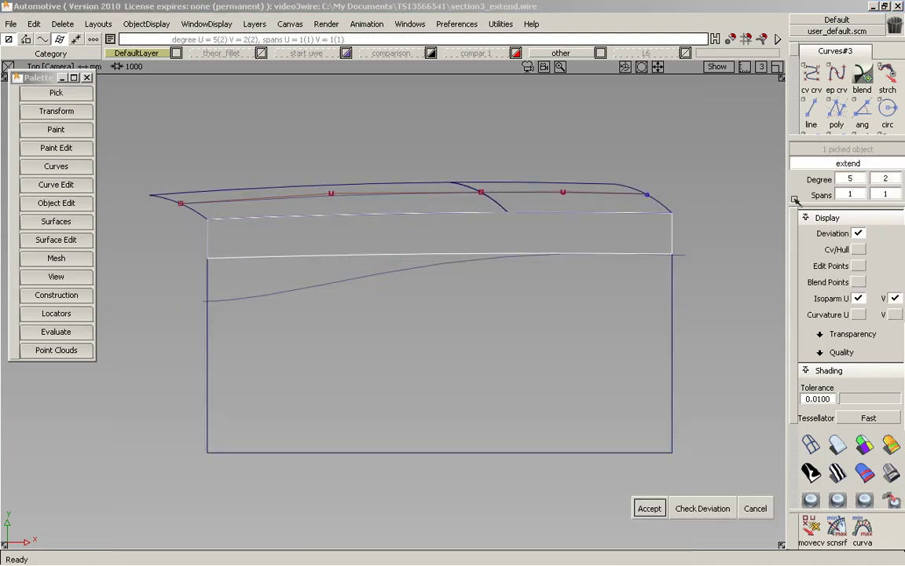
pyautogui.click(660, 510)
pyautogui.click(856, 249)
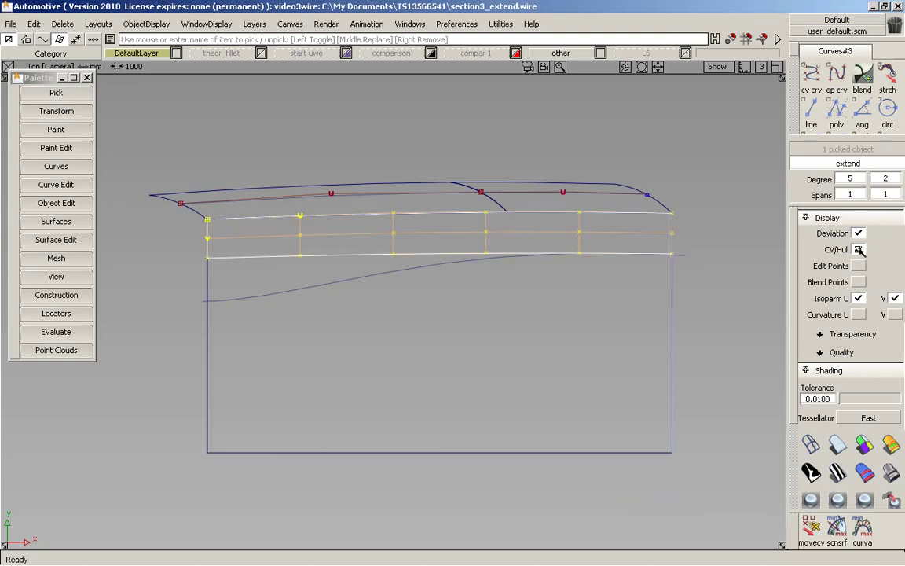
pyautogui.click(711, 445)
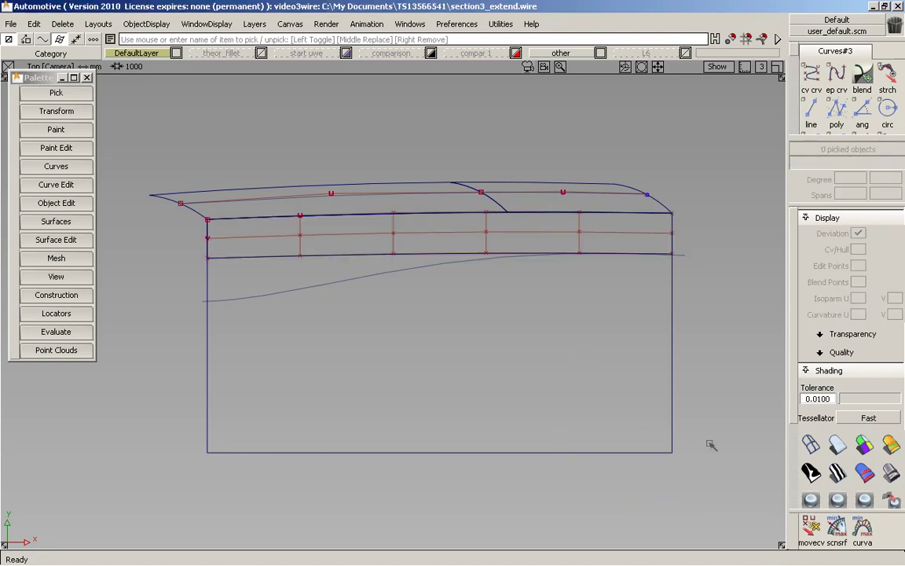
# Slide the first two CVs of the strip's inner edge toward the guide curve, using CV move in SLIDE mode
pyautogui.click(811, 529)
pyautogui.click(850, 462)
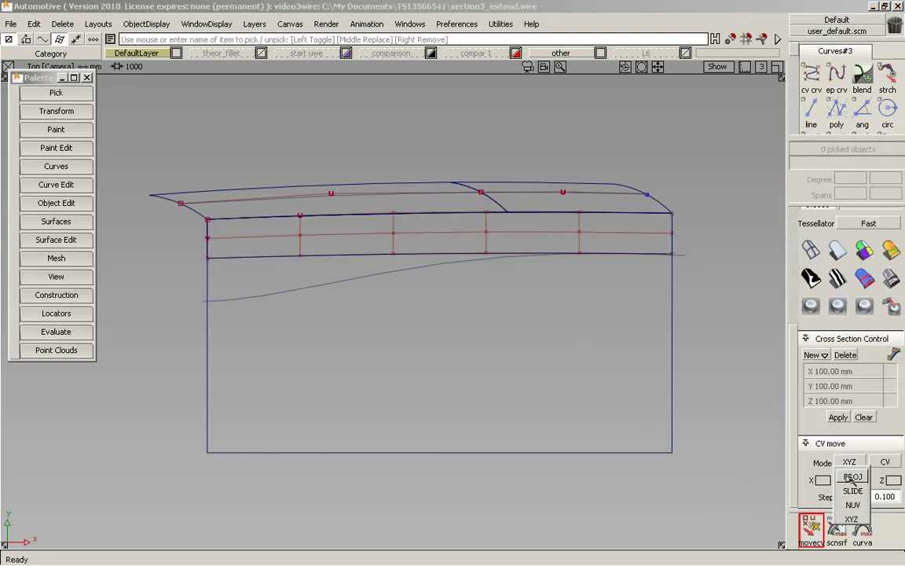
pyautogui.click(844, 491)
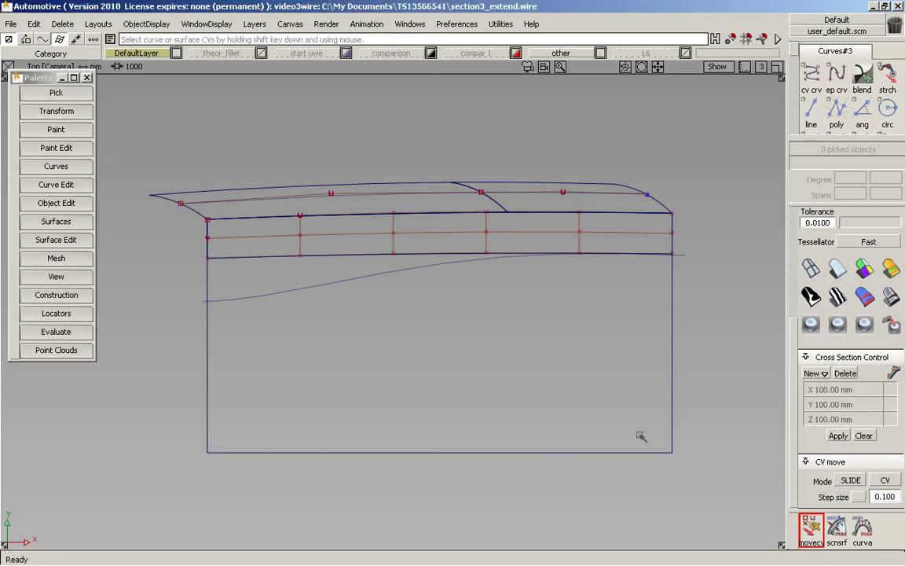
pyautogui.click(208, 257)
pyautogui.keyDown('shift'); pyautogui.click(300, 256); pyautogui.keyUp('shift')
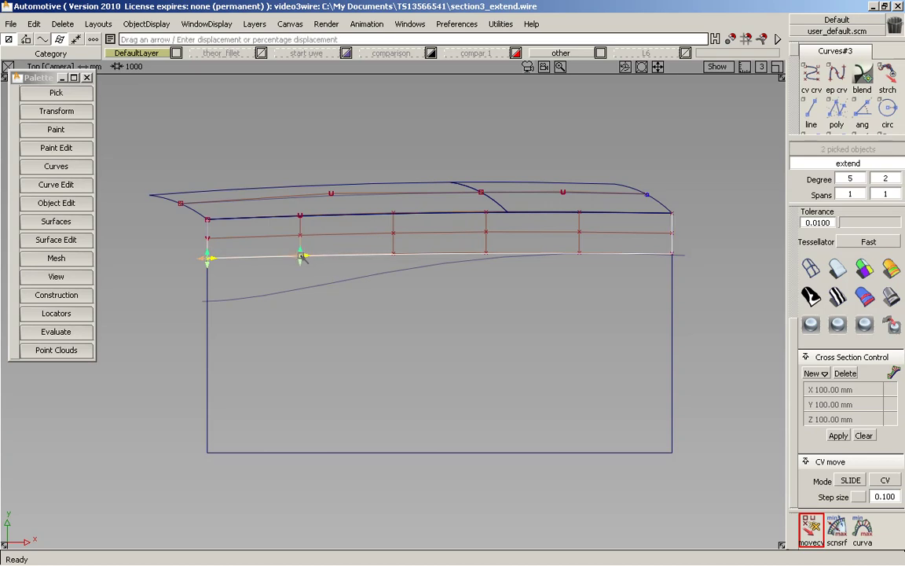
pyautogui.moveTo(302, 256); pyautogui.dragTo(305, 297)
pyautogui.click(401, 332)
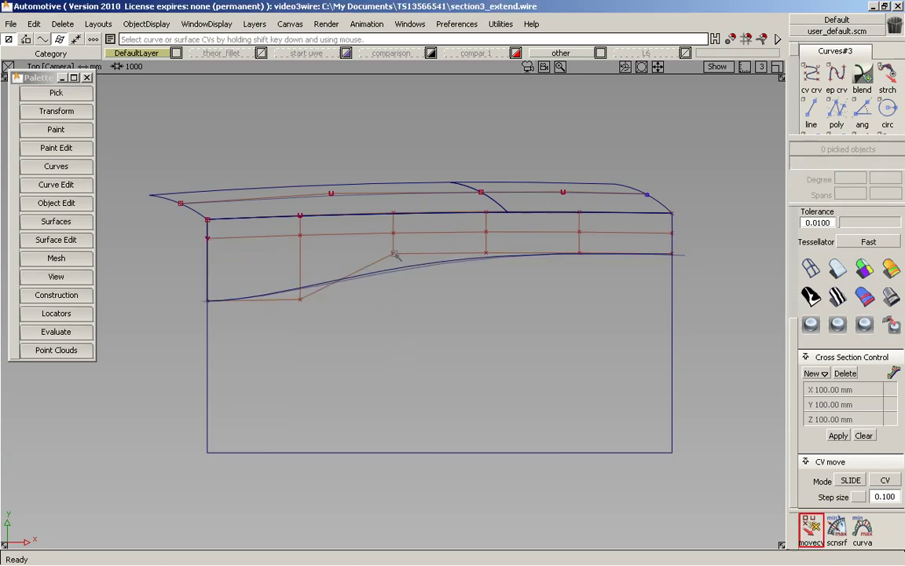
# Slide the third CV of the strip's inner edge slightly inward so the edge follows the guide curve
pyautogui.click(392, 254)
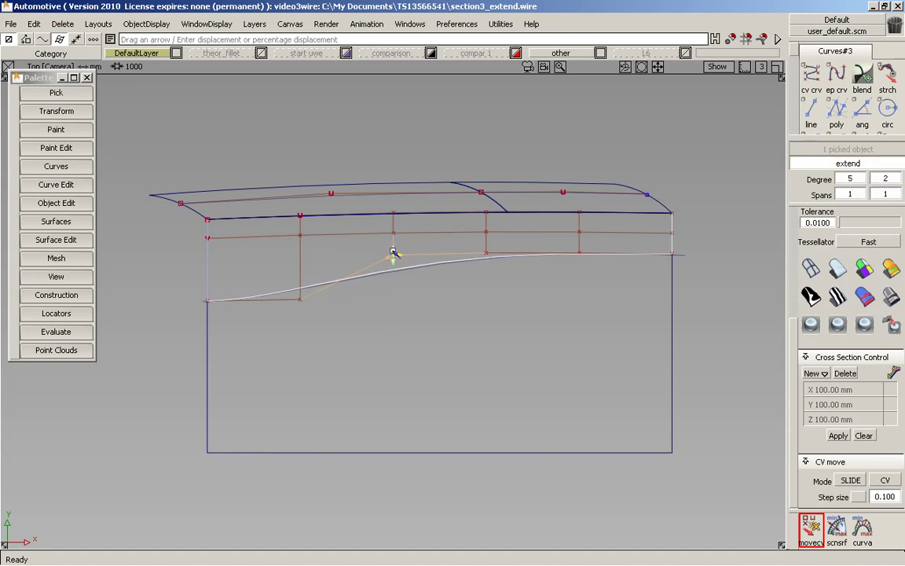
pyautogui.moveTo(397, 254); pyautogui.dragTo(396, 260)
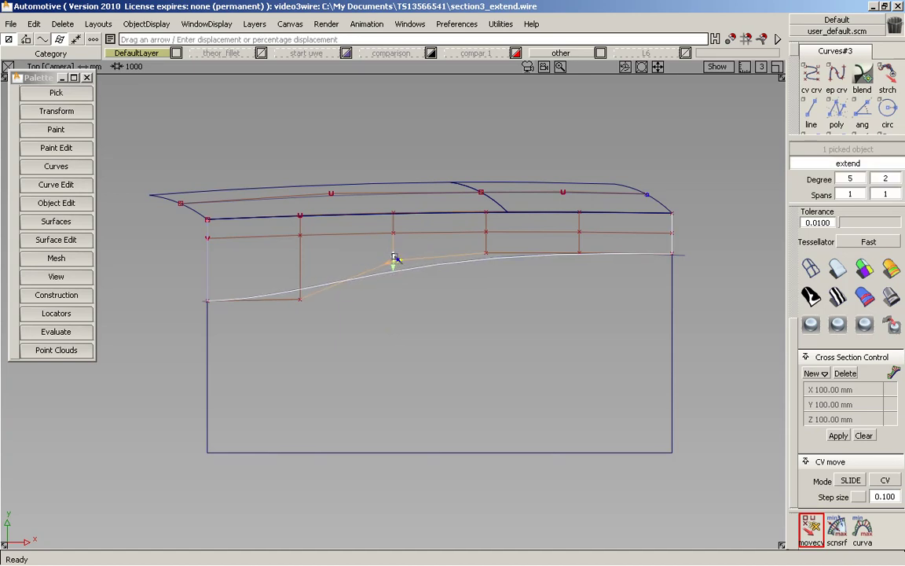
pyautogui.click(454, 214)
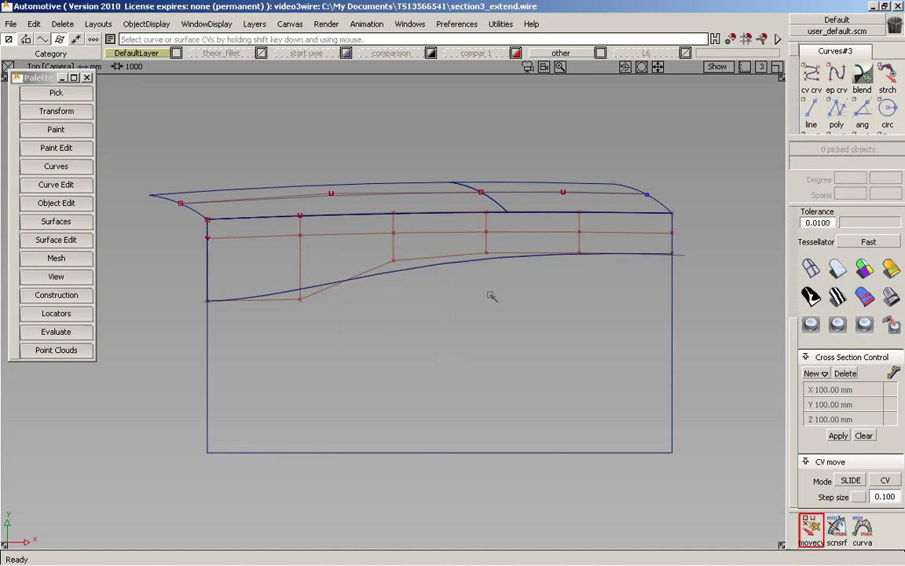
pyautogui.moveTo(417, 224)
pyautogui.keyDown('ctrl'); pyautogui.keyDown('shift'); pyautogui.mouseDown()
pyautogui.moveTo(424, 350)
pyautogui.moveTo(427, 284)
pyautogui.moveTo(418, 226)
pyautogui.moveTo(408, 224)
pyautogui.mouseUp(); pyautogui.keyUp('shift'); pyautogui.keyUp('ctrl')
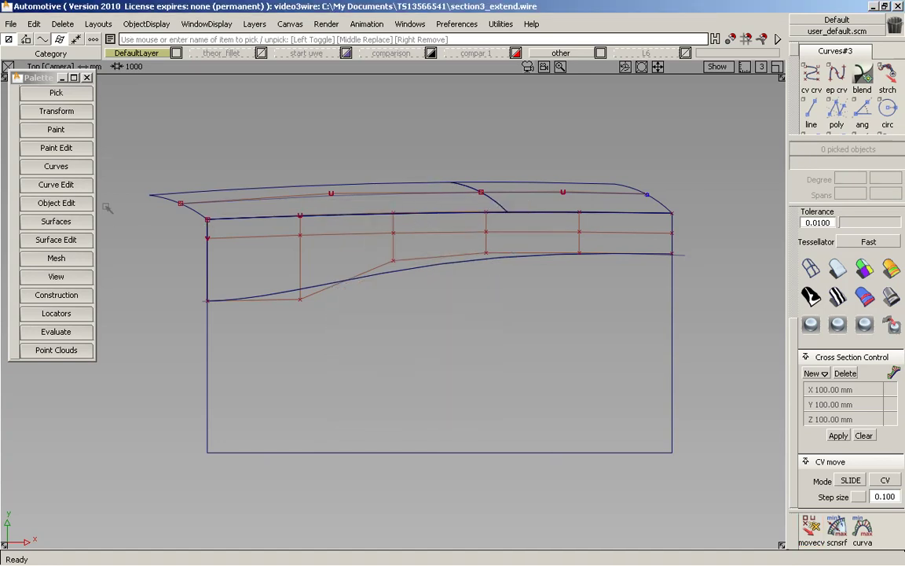
# Duplicate the strip's reshaped inner edge, extend.V=1, as a free curve
pyautogui.click(55, 184)
pyautogui.click(66, 168)
pyautogui.click(63, 183)
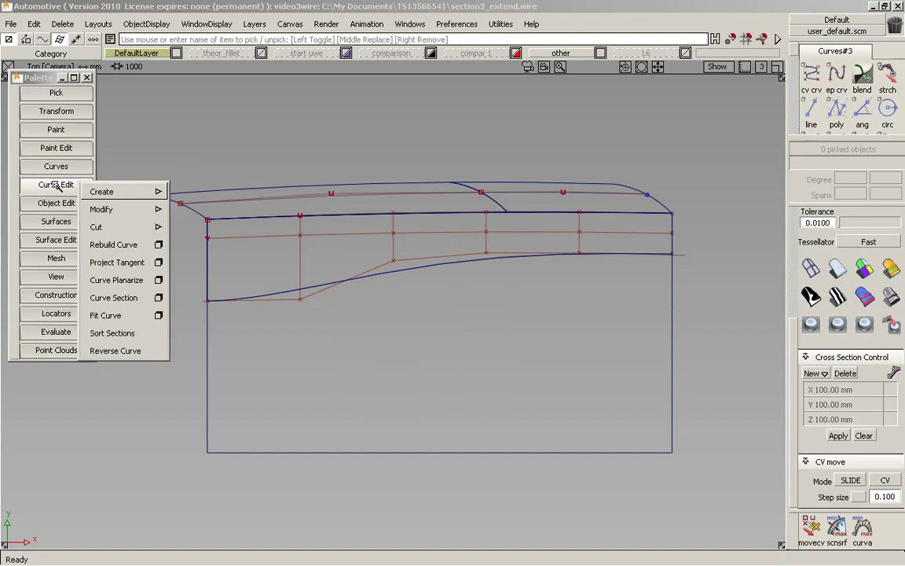
pyautogui.moveTo(111, 192)
pyautogui.click(218, 193)
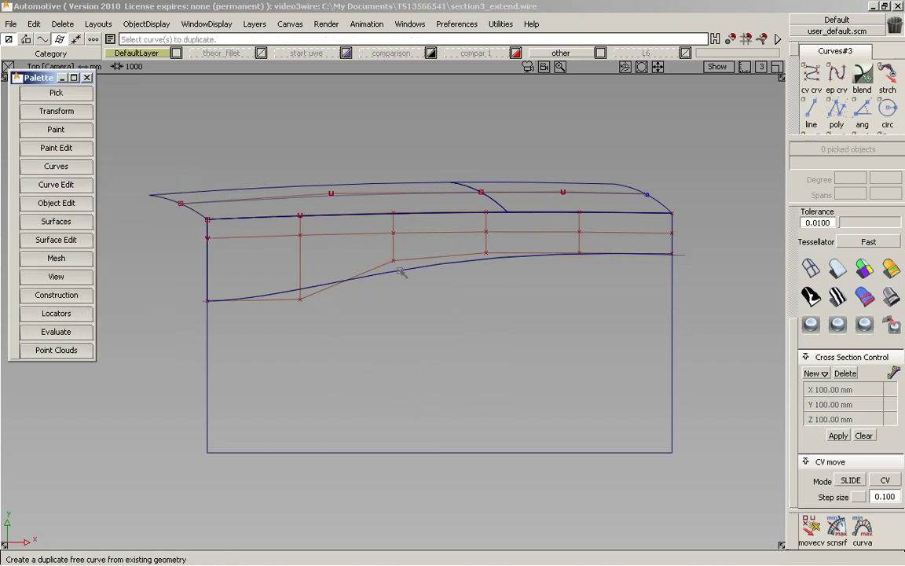
pyautogui.click(454, 265)
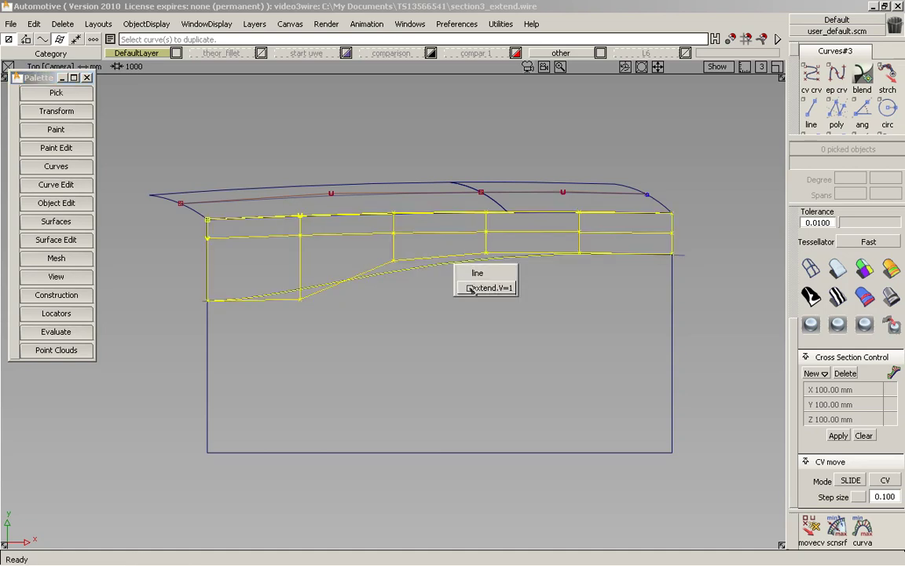
pyautogui.click(472, 289)
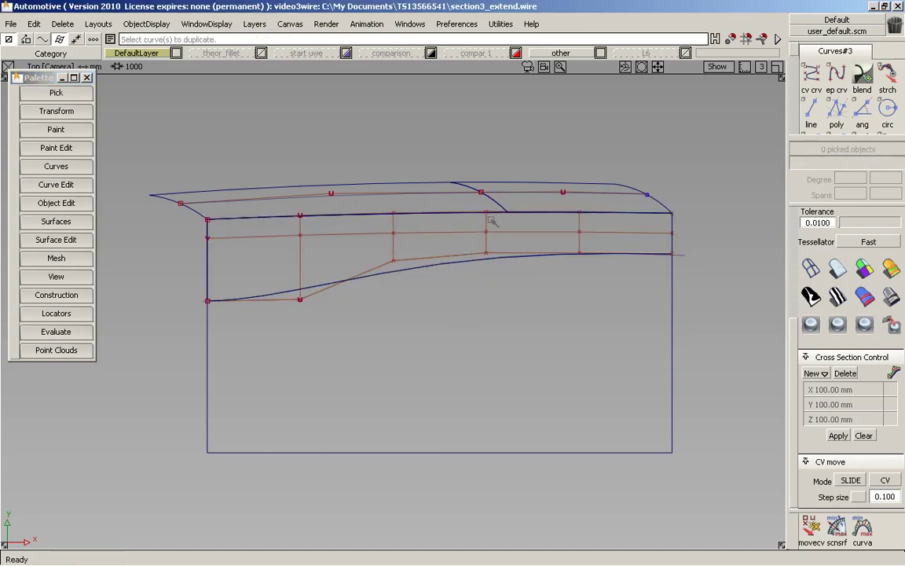
# Delete the extension strip from the upper surface, keeping the duplicated curve
pyautogui.click(460, 233)
pyautogui.press('Delete')
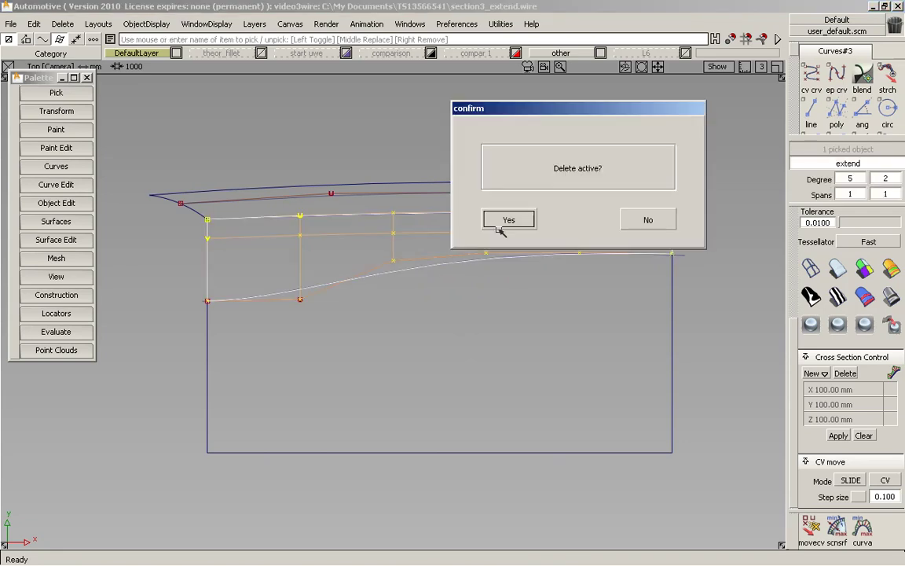
pyautogui.click(500, 224)
# Pick the duplicated curve rebuildCurve#9 and inspect how it lies across the upper surface
pyautogui.keyDown('ctrl'); pyautogui.keyDown('shift'); pyautogui.moveTo(432, 213); pyautogui.dragTo(503, 213); pyautogui.keyUp('shift'); pyautogui.keyUp('ctrl')
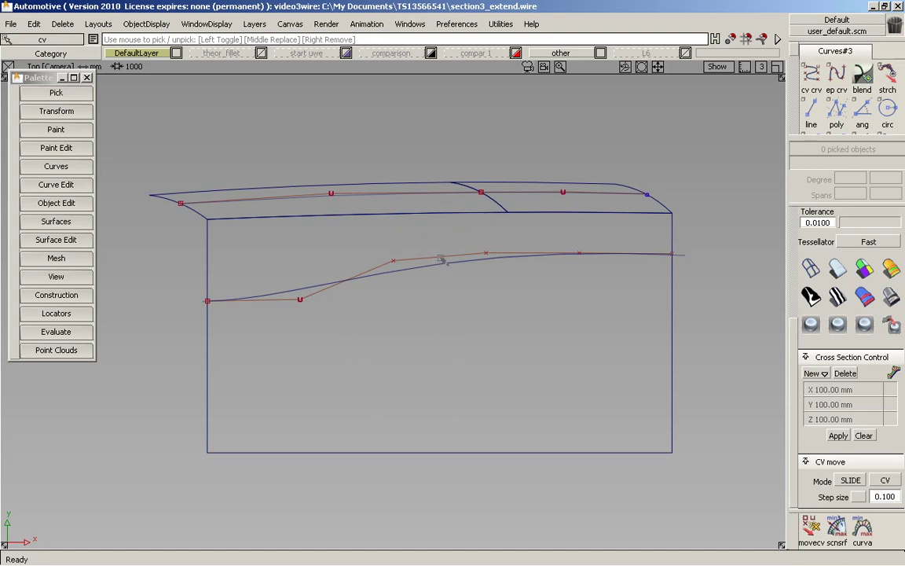
pyautogui.keyDown('ctrl'); pyautogui.keyDown('shift'); pyautogui.moveTo(447, 261); pyautogui.dragTo(438, 249); pyautogui.keyUp('shift'); pyautogui.keyUp('ctrl')
pyautogui.click(459, 261)
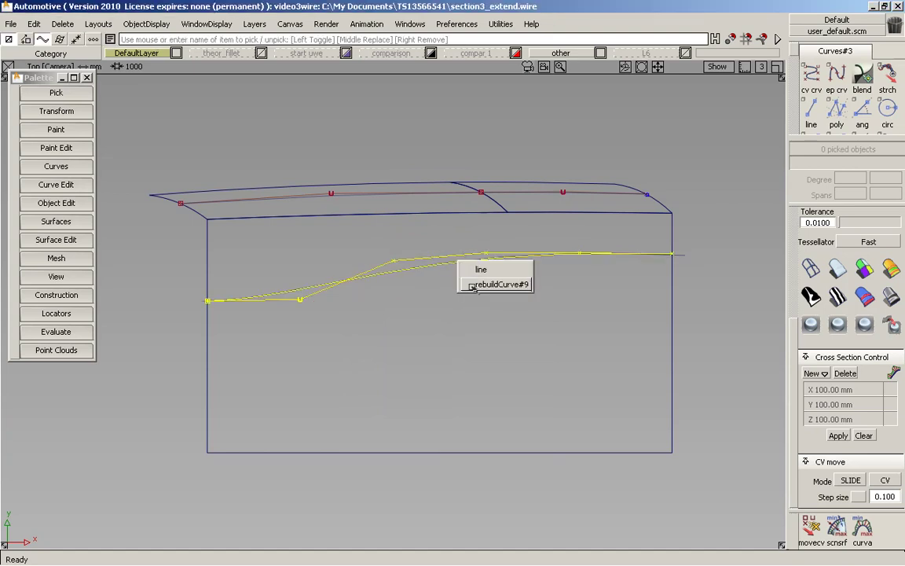
pyautogui.click(471, 286)
pyautogui.keyDown('alt'); pyautogui.keyDown('shift'); pyautogui.moveTo(386, 275); pyautogui.dragTo(562, 185); pyautogui.keyUp('shift'); pyautogui.keyUp('alt')
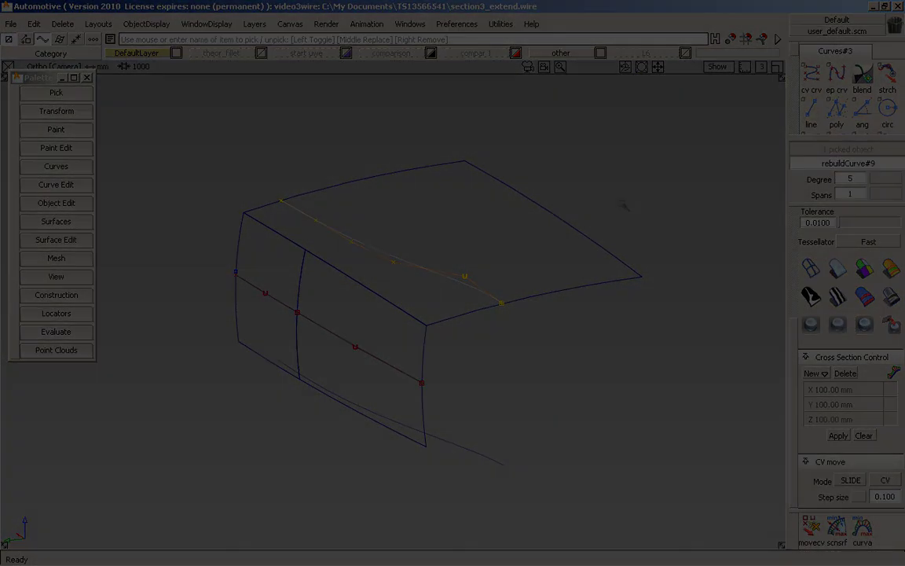
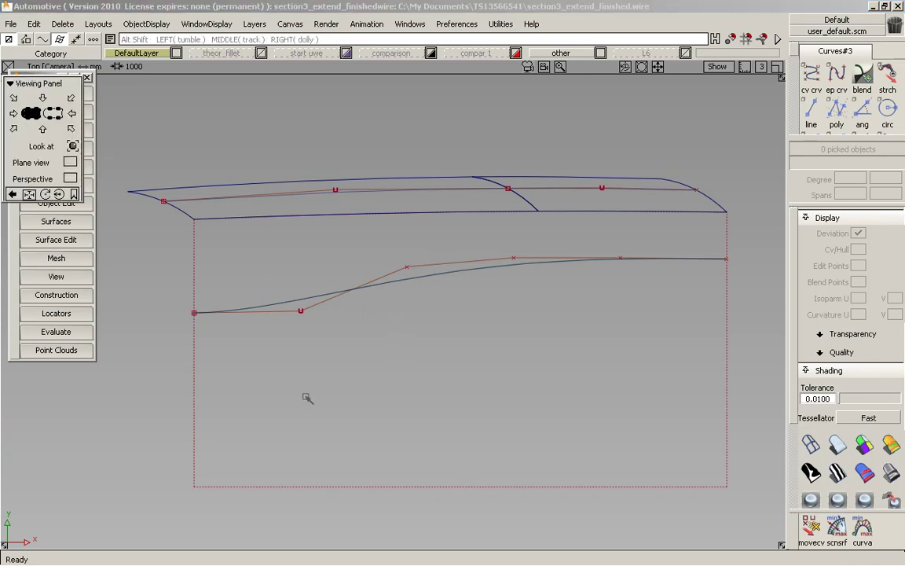
# Measure the curve-to-curve deviation between the free curve and its projected curve on the upper surface
pyautogui.keyDown('alt'); pyautogui.keyDown('shift'); pyautogui.moveTo(232, 400); pyautogui.dragTo(269, 328); pyautogui.keyUp('shift'); pyautogui.keyUp('alt')
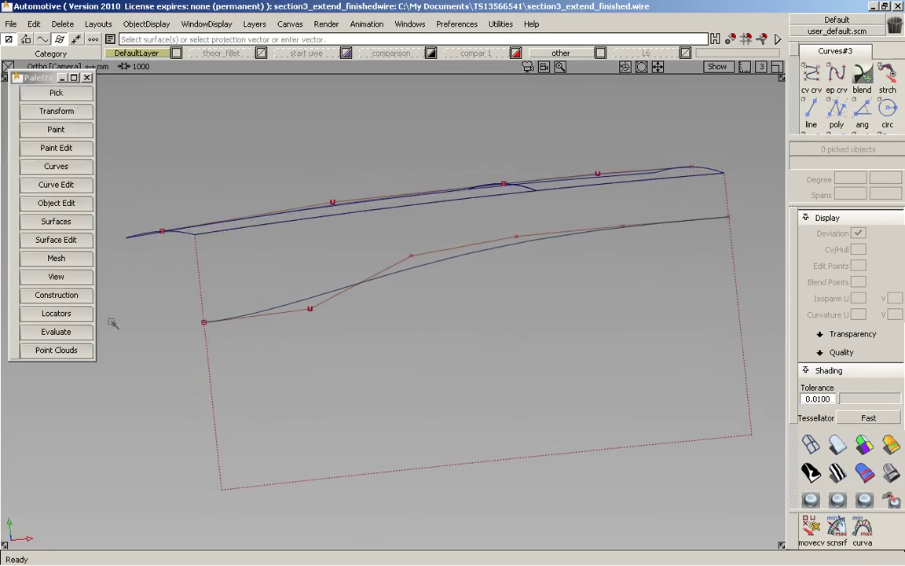
pyautogui.click(67, 313)
pyautogui.click(143, 281)
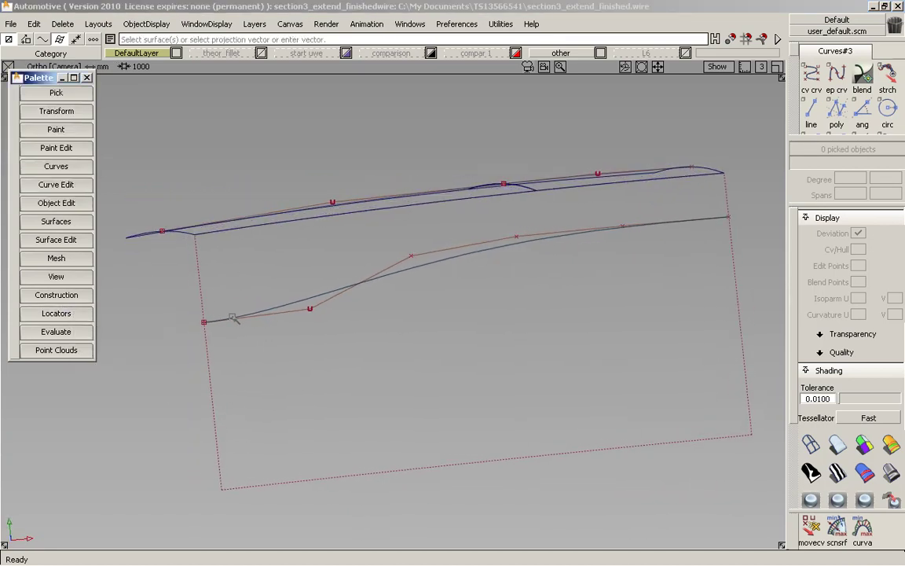
pyautogui.click(54, 313)
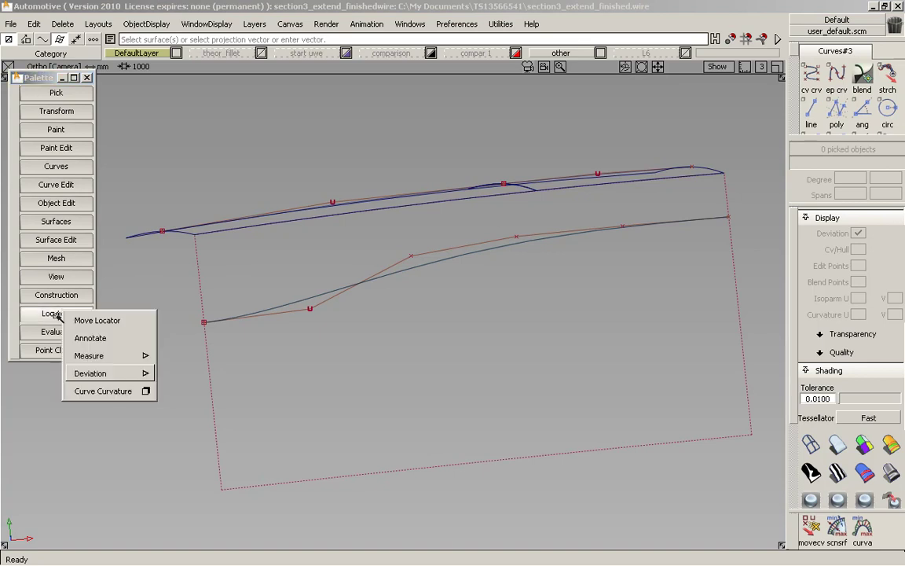
pyautogui.moveTo(95, 356)
pyautogui.moveTo(95, 373)
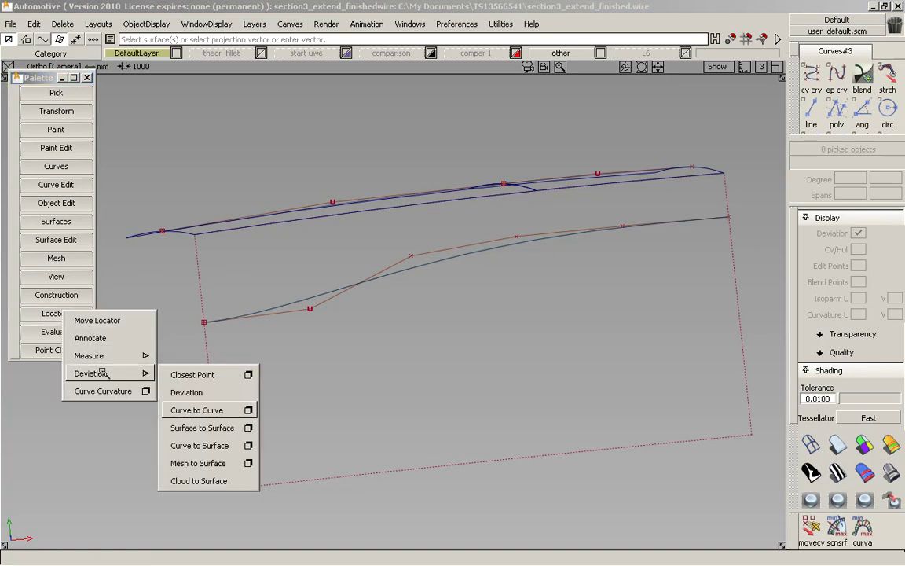
pyautogui.click(195, 410)
pyautogui.click(394, 269)
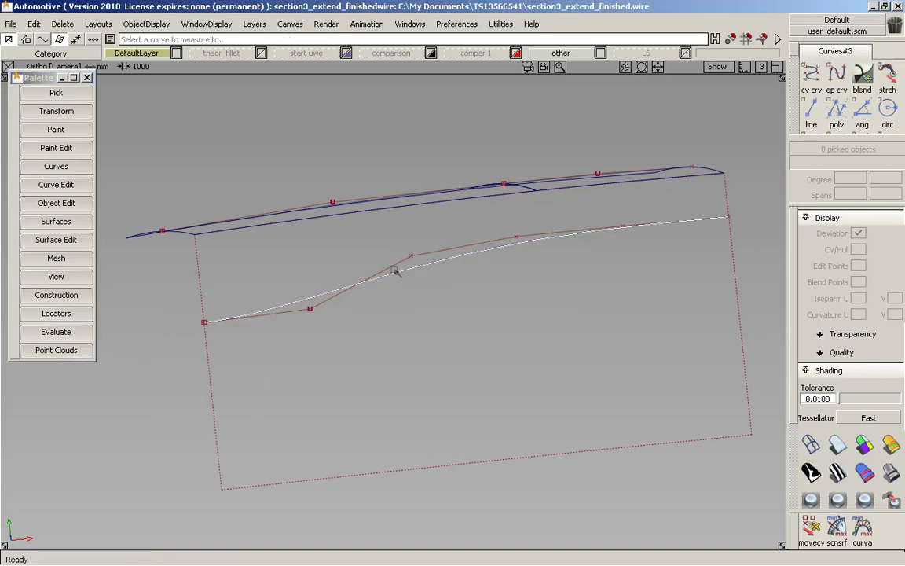
pyautogui.click(415, 298)
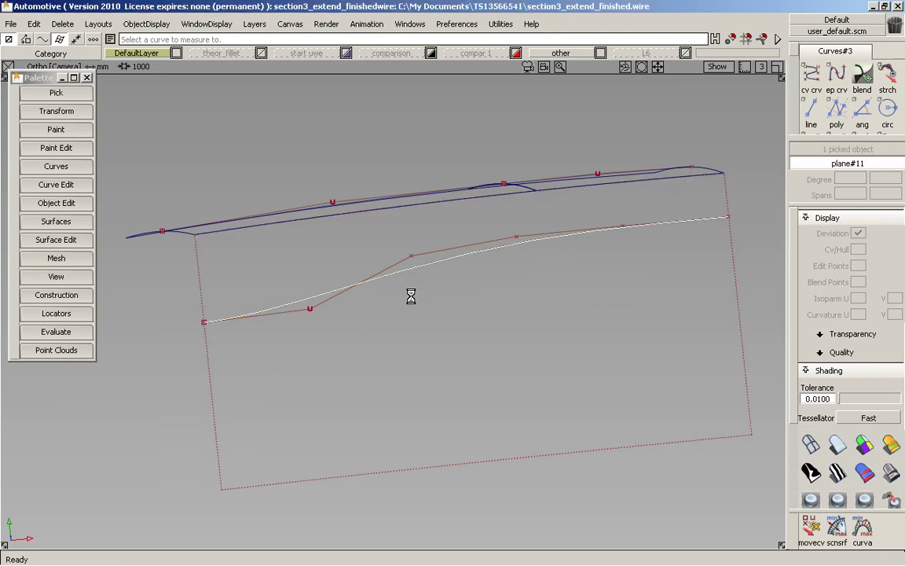
# Examine the gap between the free curve and the projected curve up close at the curve's end
pyautogui.hotkey('shift', 'alt')
pyautogui.moveTo(288, 314)
pyautogui.keyDown('alt'); pyautogui.keyDown('shift'); pyautogui.mouseDown()
pyautogui.moveTo(339, 307)
pyautogui.moveTo(438, 254)
pyautogui.moveTo(354, 268)
pyautogui.moveTo(459, 267)
pyautogui.mouseUp(); pyautogui.keyUp('shift'); pyautogui.keyUp('alt')
pyautogui.keyDown('alt'); pyautogui.keyDown('shift'); pyautogui.moveTo(377, 304); pyautogui.dragTo(578, 271, button='middle'); pyautogui.keyUp('shift'); pyautogui.keyUp('alt')
pyautogui.moveTo(578, 271)
pyautogui.keyDown('alt'); pyautogui.keyDown('shift'); pyautogui.mouseDown(button='right')
pyautogui.moveTo(463, 281)
pyautogui.moveTo(414, 313)
pyautogui.mouseUp(button='right'); pyautogui.keyUp('shift'); pyautogui.keyUp('alt')
pyautogui.moveTo(414, 314)
pyautogui.keyDown('alt'); pyautogui.keyDown('shift'); pyautogui.mouseDown(button='middle')
pyautogui.moveTo(487, 248)
pyautogui.moveTo(523, 191)
pyautogui.mouseUp(button='middle'); pyautogui.keyUp('shift'); pyautogui.keyUp('alt')
pyautogui.keyDown('alt'); pyautogui.keyDown('shift'); pyautogui.moveTo(389, 200); pyautogui.dragTo(379, 145); pyautogui.keyUp('shift'); pyautogui.keyUp('alt')
pyautogui.keyDown('alt'); pyautogui.keyDown('shift'); pyautogui.moveTo(318, 232); pyautogui.dragTo(388, 269, button='right'); pyautogui.keyUp('shift'); pyautogui.keyUp('alt')
pyautogui.moveTo(340, 301)
pyautogui.keyDown('alt'); pyautogui.keyDown('shift'); pyautogui.mouseDown(button='middle')
pyautogui.moveTo(515, 236)
pyautogui.moveTo(532, 220)
pyautogui.mouseUp(button='middle'); pyautogui.keyUp('shift'); pyautogui.keyUp('alt')
pyautogui.click(296, 331)
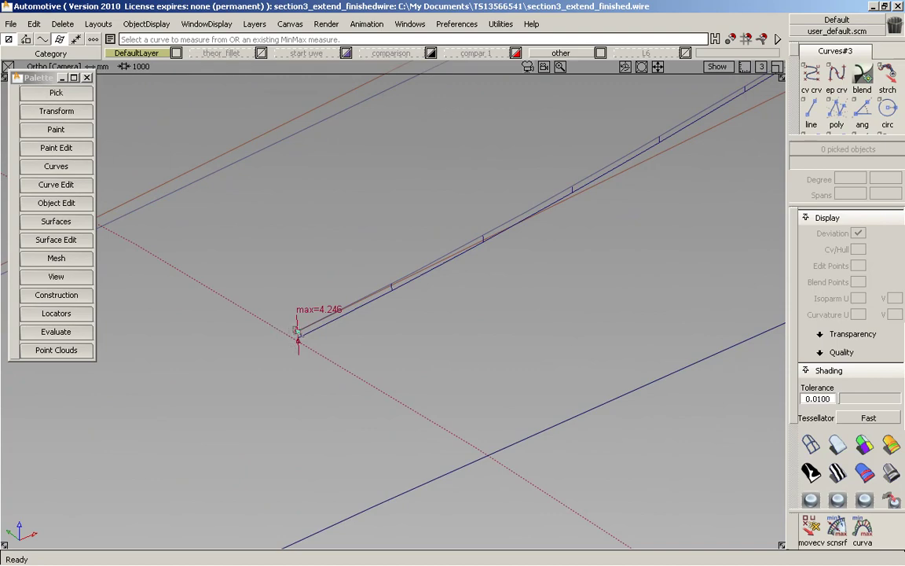
# Move the end CV of rebuildCurve#9, check the curve against the projected curve, and clear the selection
pyautogui.keyDown('ctrl'); pyautogui.keyDown('shift'); pyautogui.moveTo(259, 308); pyautogui.dragTo(350, 309); pyautogui.keyUp('shift'); pyautogui.keyUp('ctrl')
pyautogui.click(313, 341)
pyautogui.keyDown('ctrl'); pyautogui.keyDown('shift'); pyautogui.moveTo(313, 342); pyautogui.dragTo(313, 366); pyautogui.keyUp('shift'); pyautogui.keyUp('ctrl')
pyautogui.moveTo(346, 317); pyautogui.dragTo(229, 366)
pyautogui.keyDown('alt'); pyautogui.keyDown('shift'); pyautogui.moveTo(487, 243); pyautogui.dragTo(333, 366); pyautogui.keyUp('shift'); pyautogui.keyUp('alt')
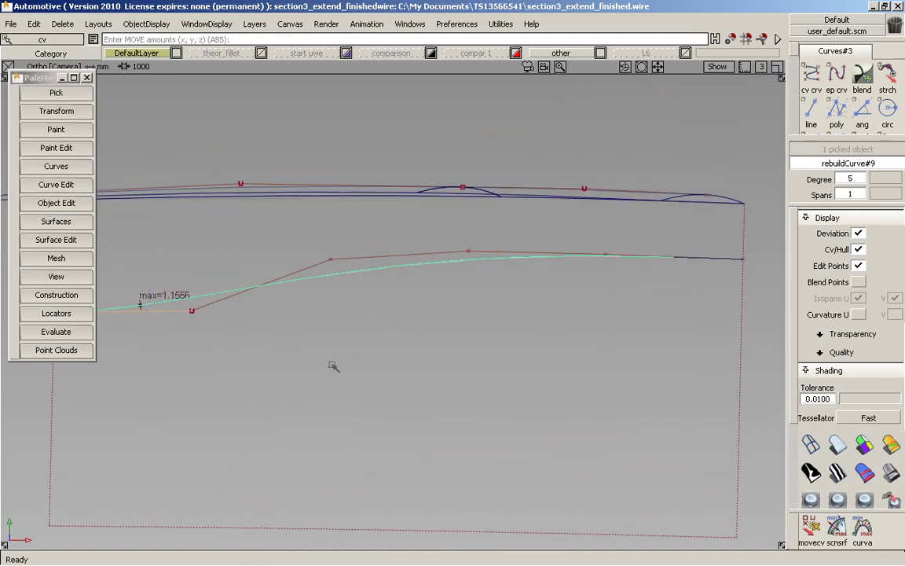
pyautogui.keyDown('alt'); pyautogui.keyDown('shift'); pyautogui.moveTo(420, 329); pyautogui.dragTo(454, 266); pyautogui.keyUp('shift'); pyautogui.keyUp('alt')
pyautogui.keyDown('alt'); pyautogui.keyDown('shift'); pyautogui.moveTo(412, 224); pyautogui.dragTo(463, 404, button='right'); pyautogui.keyUp('shift'); pyautogui.keyUp('alt')
pyautogui.moveTo(463, 404)
pyautogui.keyDown('ctrl'); pyautogui.keyDown('shift'); pyautogui.mouseDown()
pyautogui.moveTo(441, 237)
pyautogui.moveTo(414, 223)
pyautogui.moveTo(424, 240)
pyautogui.moveTo(425, 221)
pyautogui.moveTo(448, 271)
pyautogui.moveTo(447, 317)
pyautogui.mouseUp(); pyautogui.keyUp('shift'); pyautogui.keyUp('ctrl')
pyautogui.keyDown('ctrl'); pyautogui.keyDown('shift'); pyautogui.moveTo(405, 272); pyautogui.dragTo(403, 257); pyautogui.keyUp('shift'); pyautogui.keyUp('ctrl')
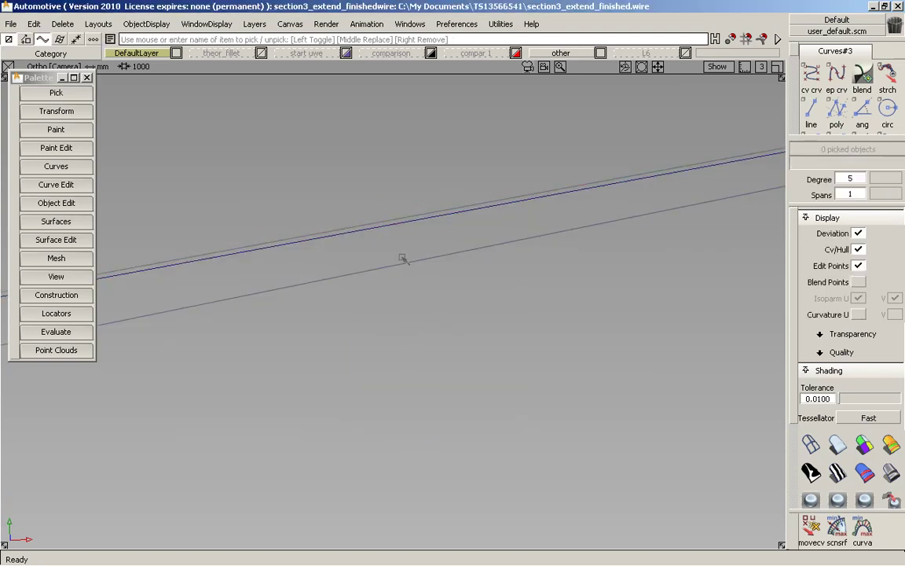
# Align the free curve to the projected curve on the surface using Align 2008 with alignment type ALIGN BY PROJECT
pyautogui.click(81, 202)
pyautogui.moveTo(189, 280)
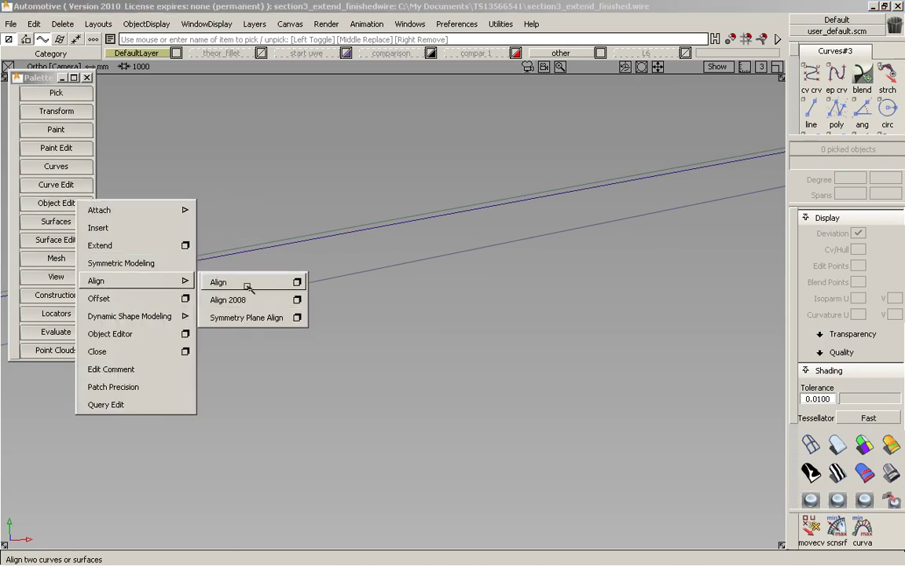
pyautogui.click(271, 298)
pyautogui.moveTo(654, 133); pyautogui.dragTo(731, 202)
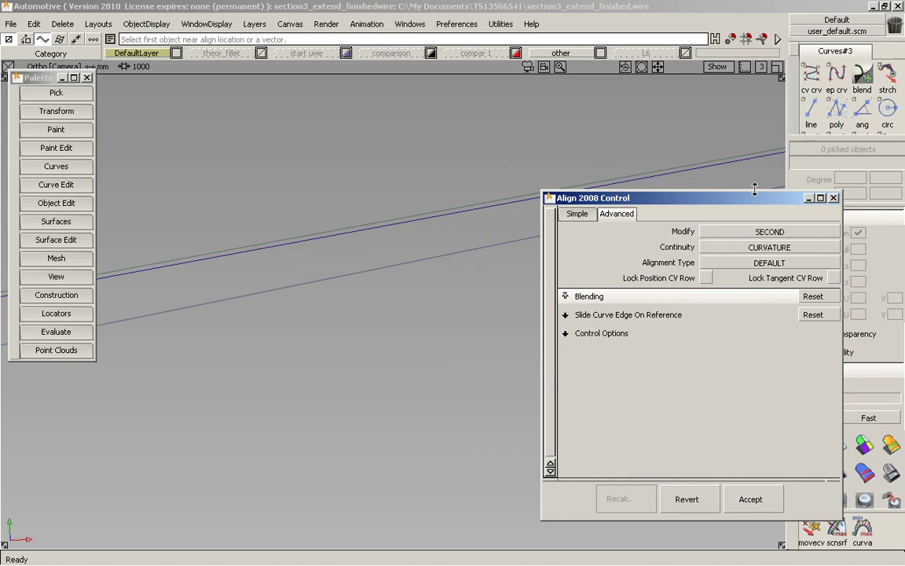
pyautogui.click(412, 217)
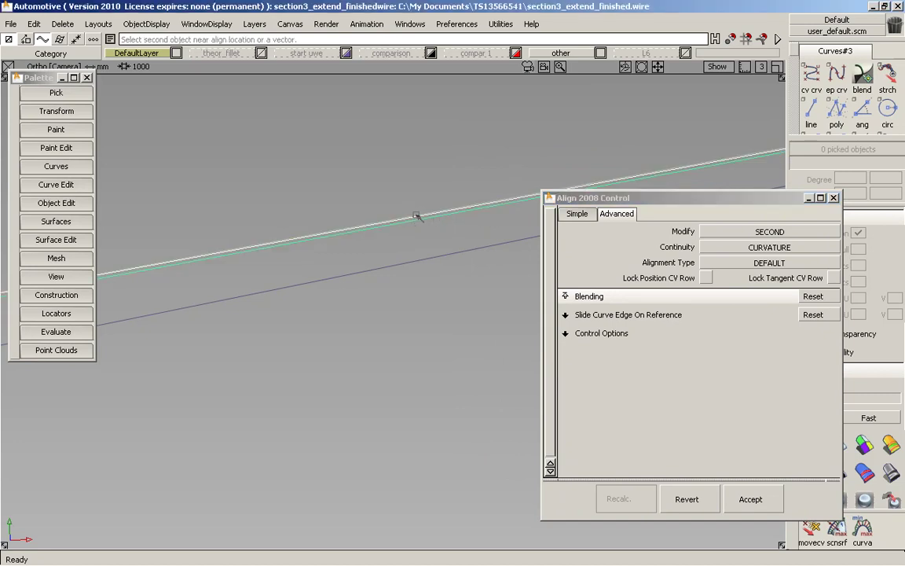
pyautogui.click(790, 262)
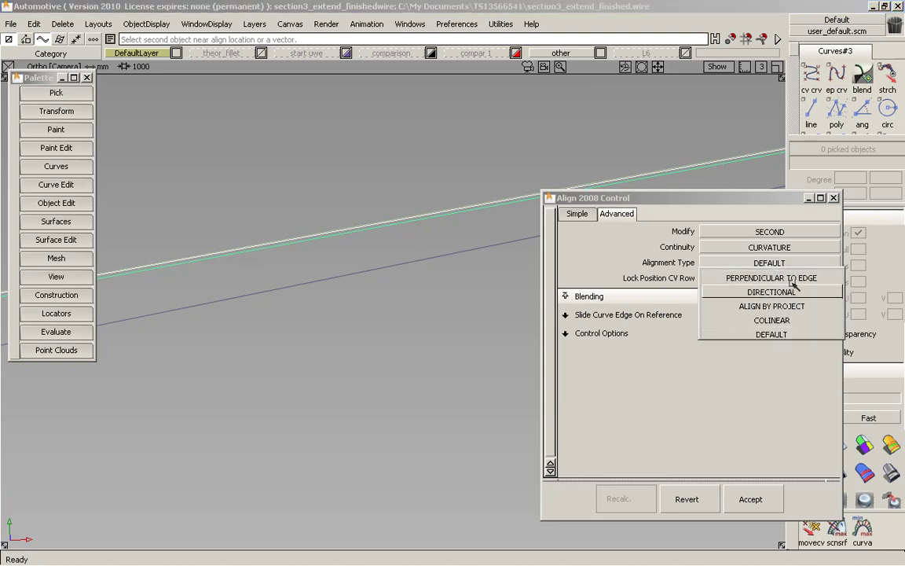
pyautogui.click(770, 307)
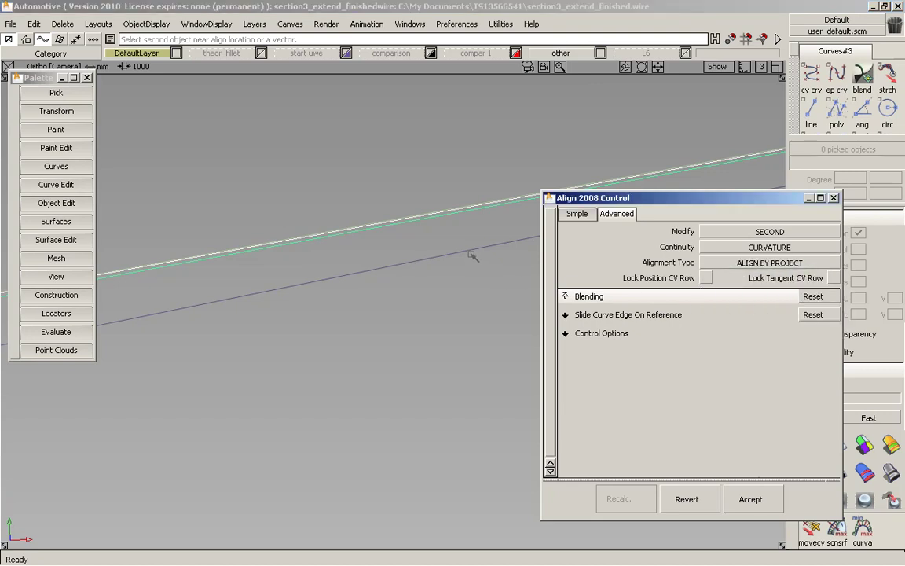
pyautogui.click(473, 253)
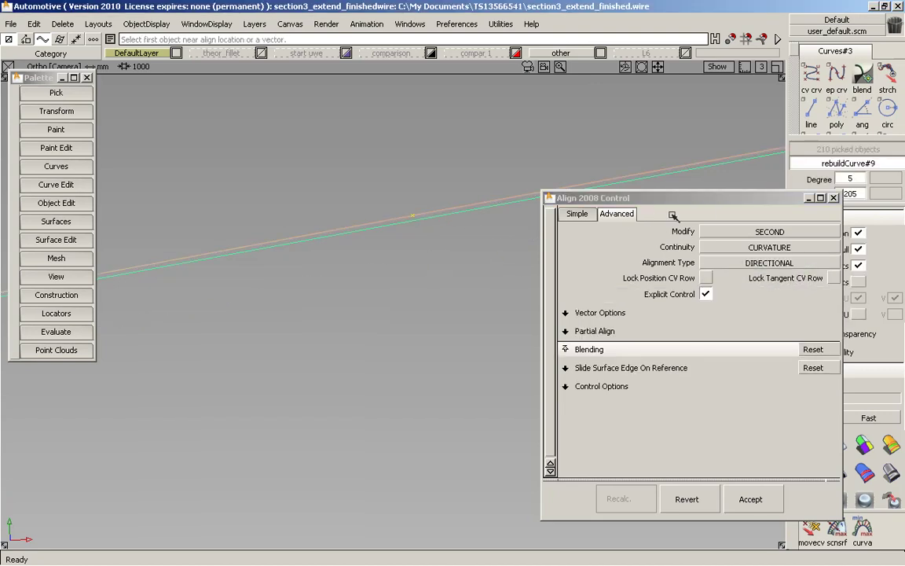
# Switch the curve alignment to alignment type DEFAULT with POSITION continuity
pyautogui.moveTo(729, 199); pyautogui.dragTo(648, 215)
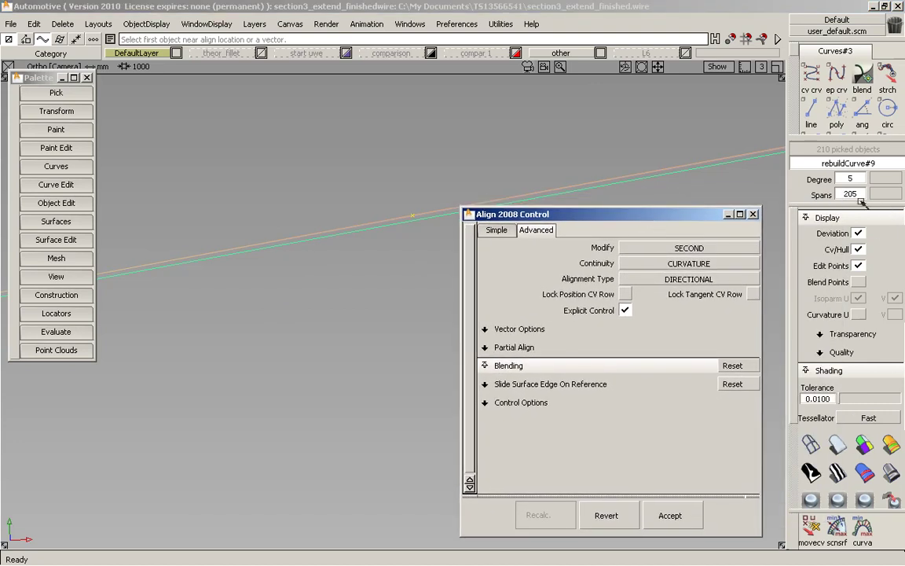
pyautogui.click(633, 279)
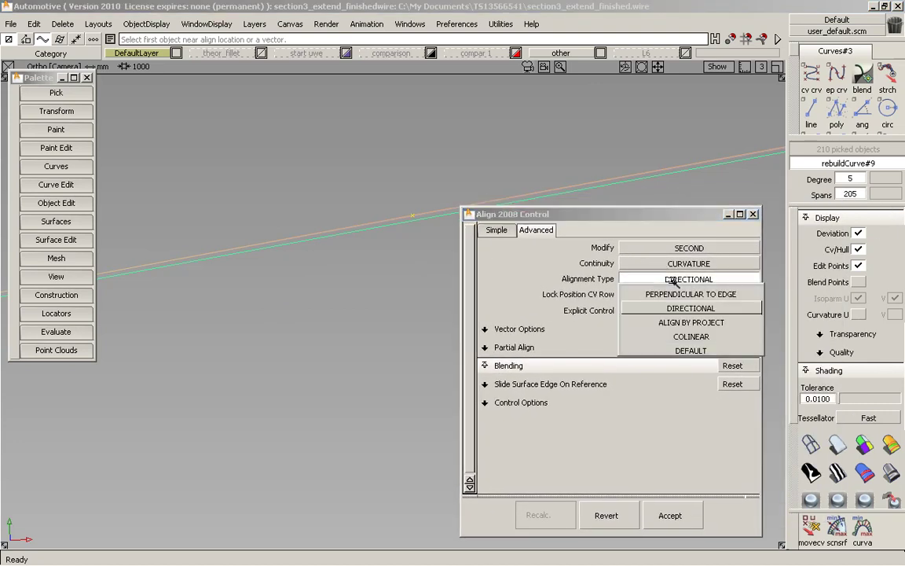
pyautogui.click(682, 350)
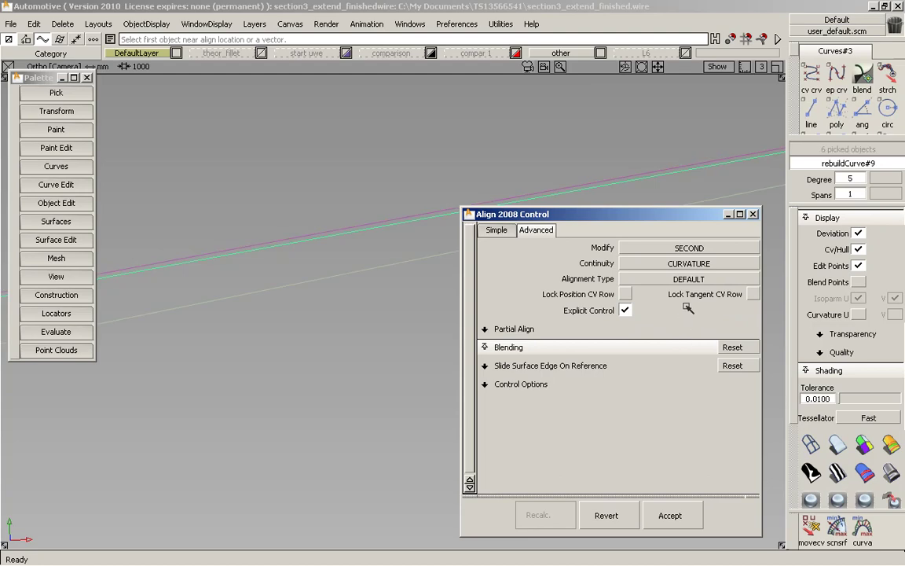
pyautogui.keyDown('alt'); pyautogui.keyDown('shift'); pyautogui.moveTo(498, 127); pyautogui.dragTo(299, 223, button='right'); pyautogui.keyUp('shift'); pyautogui.keyUp('alt')
pyautogui.keyDown('alt'); pyautogui.keyDown('shift'); pyautogui.moveTo(428, 189); pyautogui.dragTo(322, 208, button='right'); pyautogui.keyUp('shift'); pyautogui.keyUp('alt')
pyautogui.keyDown('alt'); pyautogui.keyDown('shift'); pyautogui.moveTo(399, 164); pyautogui.dragTo(365, 161, button='middle'); pyautogui.keyUp('shift'); pyautogui.keyUp('alt')
pyautogui.keyDown('alt'); pyautogui.keyDown('shift'); pyautogui.moveTo(422, 148); pyautogui.dragTo(410, 174); pyautogui.keyUp('shift'); pyautogui.keyUp('alt')
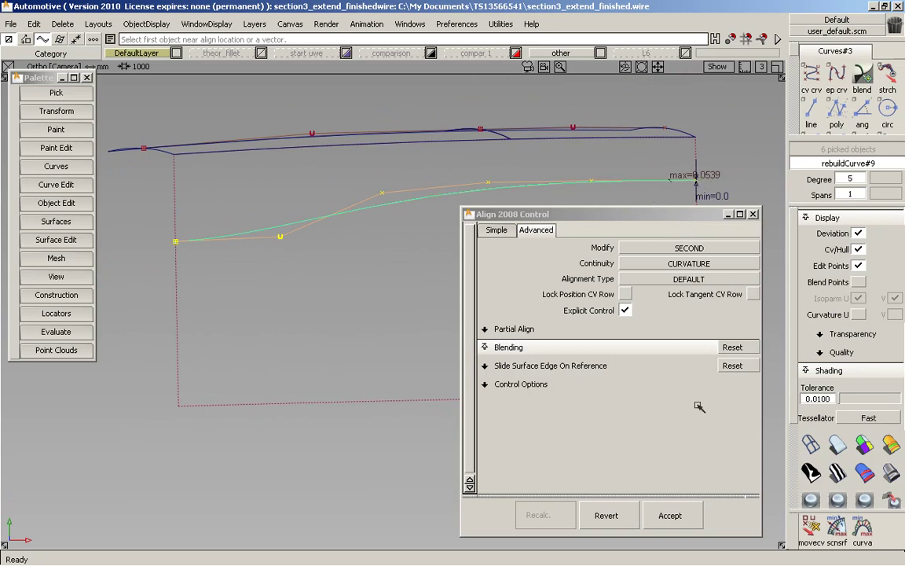
pyautogui.moveTo(641, 217)
pyautogui.mouseDown()
pyautogui.moveTo(600, 215)
pyautogui.moveTo(625, 222)
pyautogui.mouseUp()
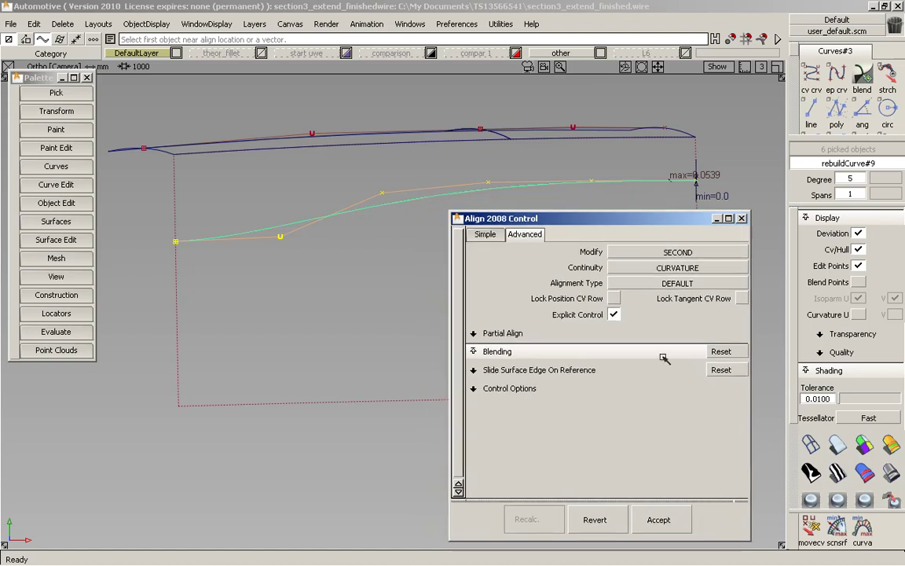
pyautogui.click(664, 520)
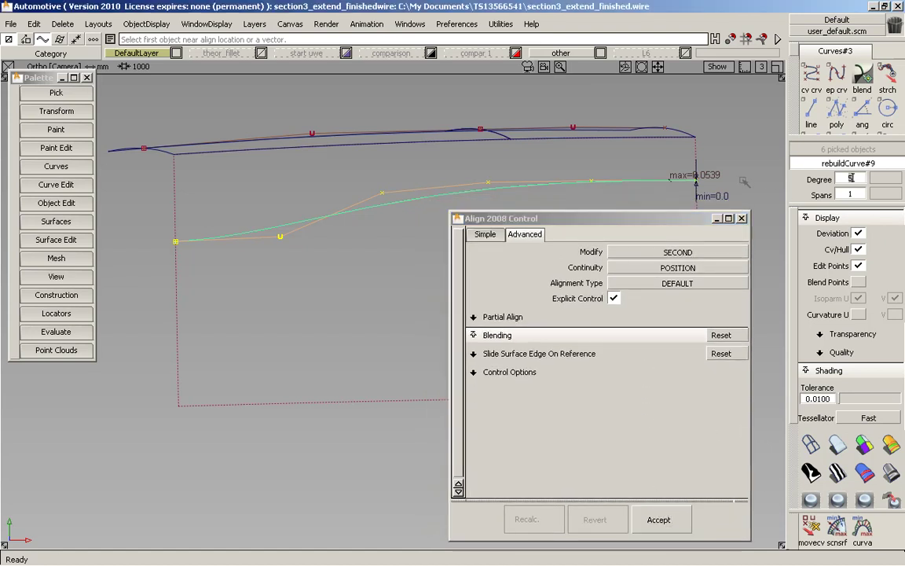
# Rebuild the aligned curve repeatedly at degree 5 with 1 span, accepting each result
pyautogui.press('Return')
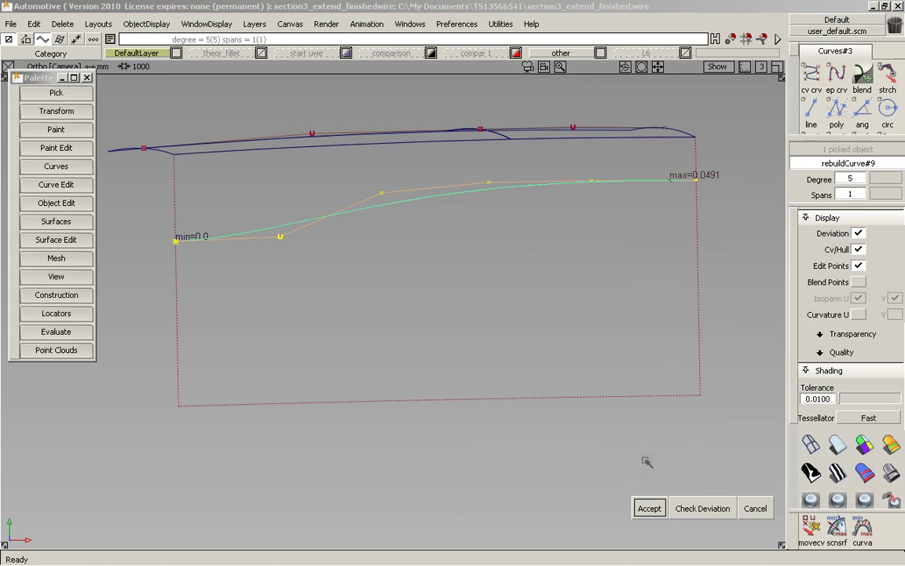
pyautogui.click(647, 507)
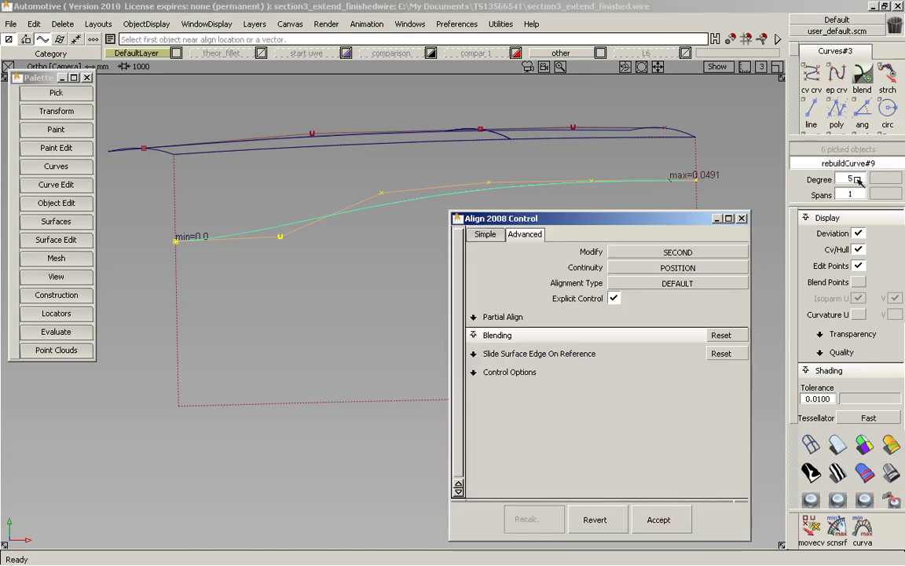
pyautogui.press('Return')
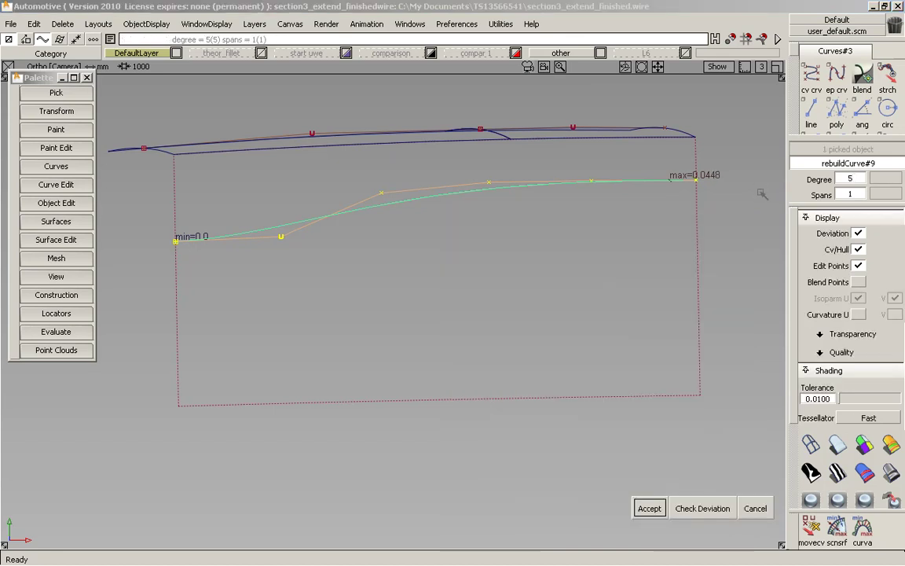
pyautogui.click(649, 508)
pyautogui.click(650, 507)
pyautogui.moveTo(861, 181); pyautogui.dragTo(706, 197)
pyautogui.write('5')
pyautogui.press('Return')
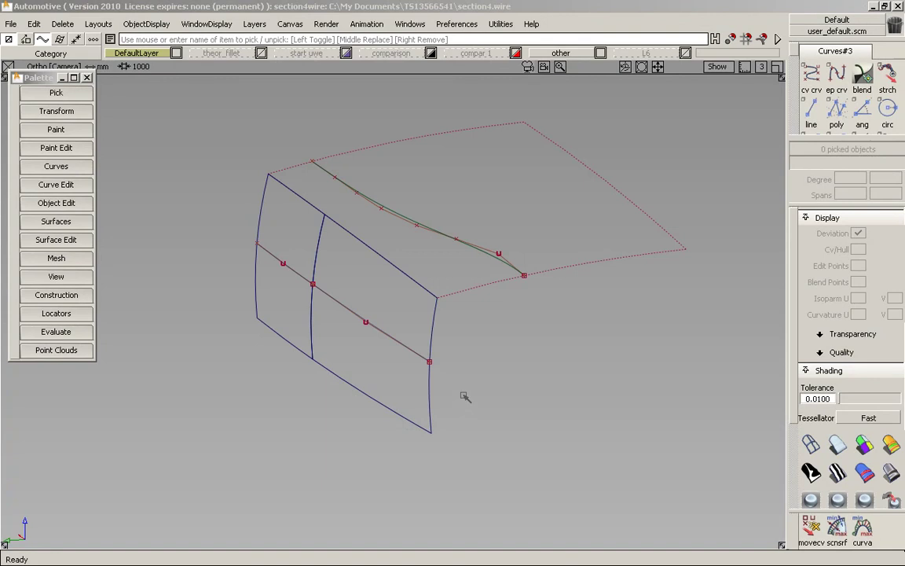
# Delete the curve on surface from the upper surface along with its construction history
pyautogui.keyDown('alt'); pyautogui.keyDown('shift'); pyautogui.moveTo(465, 397); pyautogui.dragTo(471, 370); pyautogui.keyUp('shift'); pyautogui.keyUp('alt')
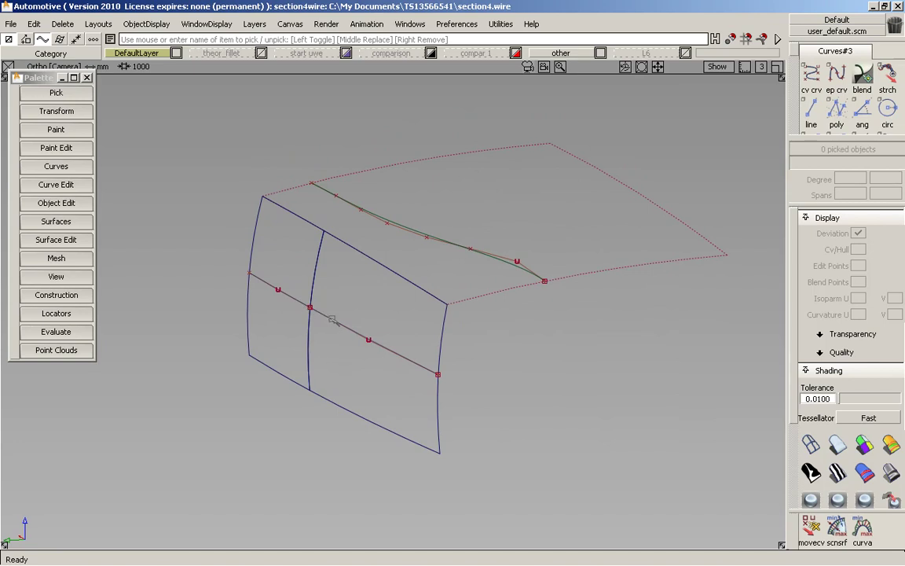
pyautogui.keyDown('alt'); pyautogui.keyDown('shift'); pyautogui.moveTo(332, 319); pyautogui.dragTo(392, 236); pyautogui.keyUp('shift'); pyautogui.keyUp('alt')
pyautogui.keyDown('ctrl'); pyautogui.keyDown('shift'); pyautogui.moveTo(453, 246); pyautogui.dragTo(429, 232); pyautogui.keyUp('shift'); pyautogui.keyUp('ctrl')
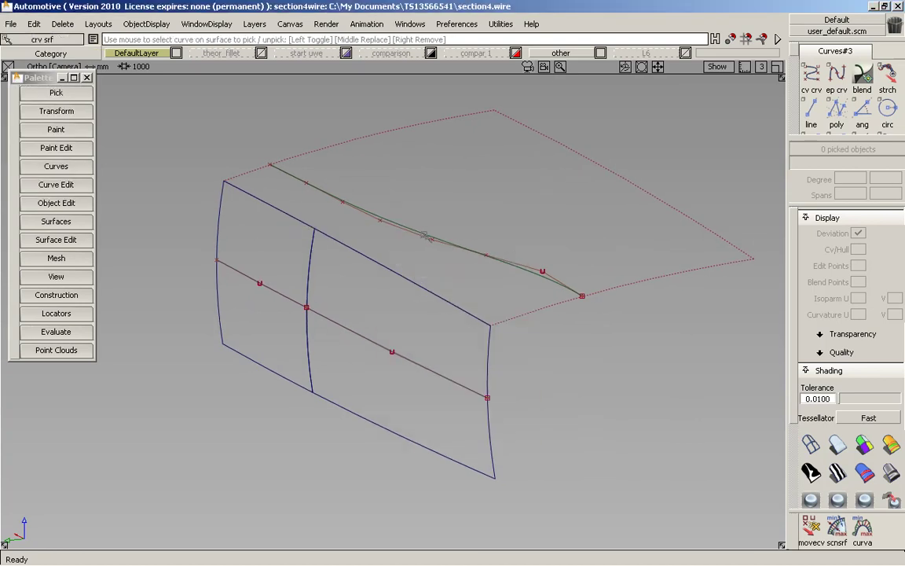
pyautogui.click(423, 235)
pyautogui.press('Delete')
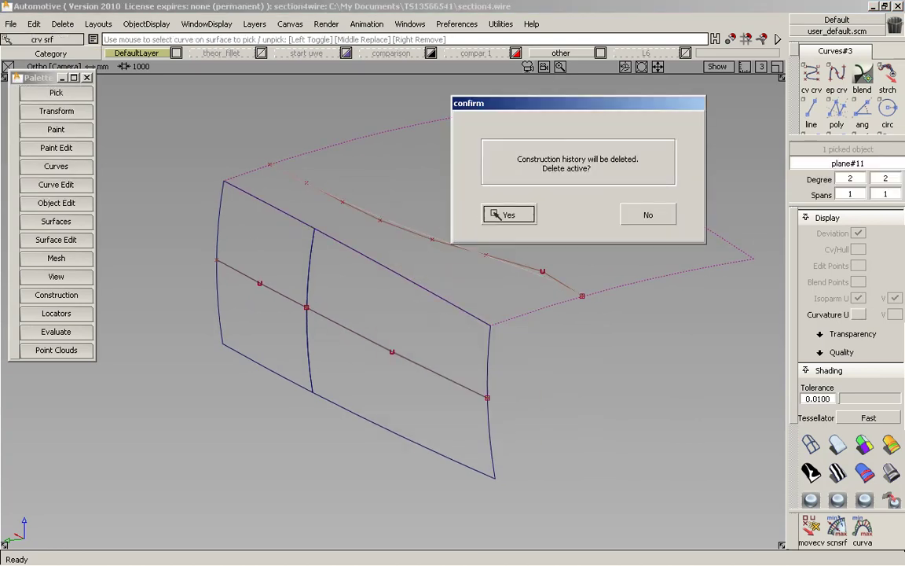
pyautogui.click(508, 215)
pyautogui.keyDown('alt'); pyautogui.keyDown('shift'); pyautogui.moveTo(461, 246); pyautogui.dragTo(250, 344); pyautogui.keyUp('shift'); pyautogui.keyUp('alt')
pyautogui.moveTo(379, 262); pyautogui.dragTo(407, 206)
pyautogui.keyDown('alt'); pyautogui.keyDown('shift'); pyautogui.moveTo(121, 147); pyautogui.dragTo(308, 218); pyautogui.keyUp('shift'); pyautogui.keyUp('alt')
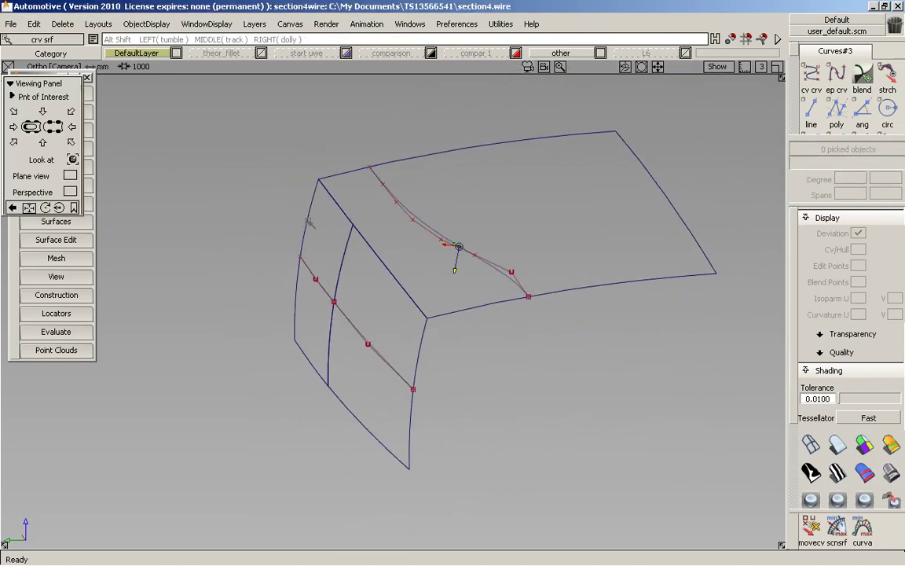
pyautogui.keyDown('alt'); pyautogui.keyDown('shift'); pyautogui.moveTo(414, 214); pyautogui.dragTo(434, 224); pyautogui.keyUp('shift'); pyautogui.keyUp('alt')
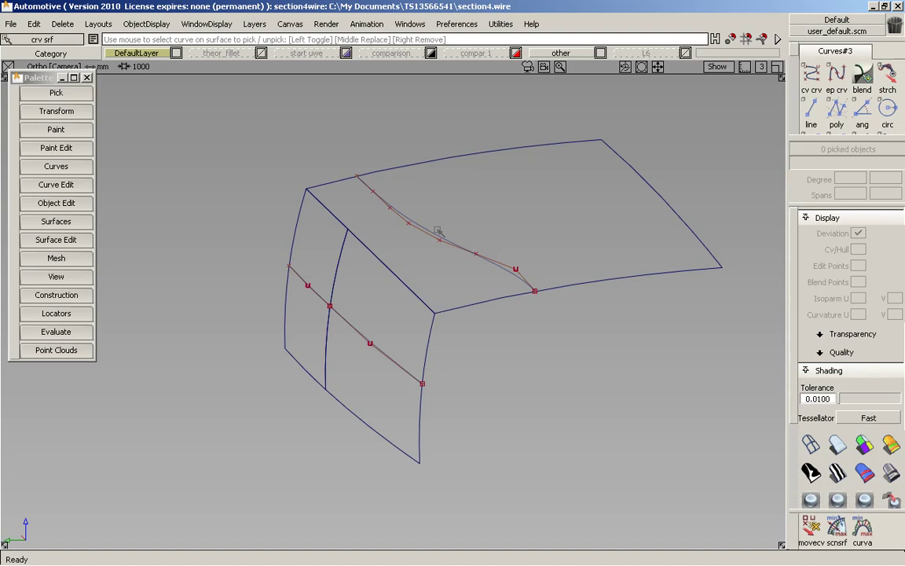
pyautogui.keyDown('alt'); pyautogui.keyDown('shift'); pyautogui.moveTo(406, 223); pyautogui.dragTo(432, 284); pyautogui.keyUp('shift'); pyautogui.keyUp('alt')
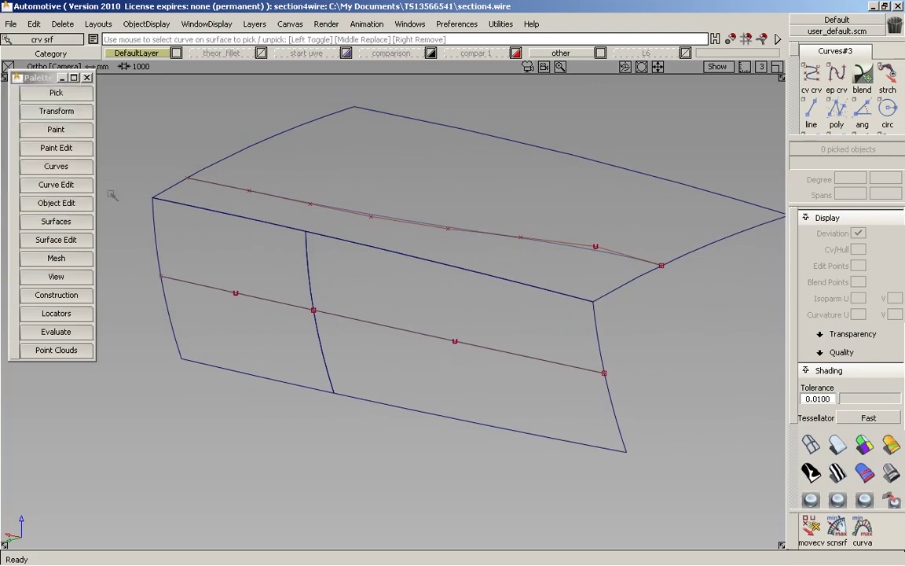
# Duplicate the upper edges of both lower surfaces as free curves
pyautogui.click(68, 169)
pyautogui.click(70, 184)
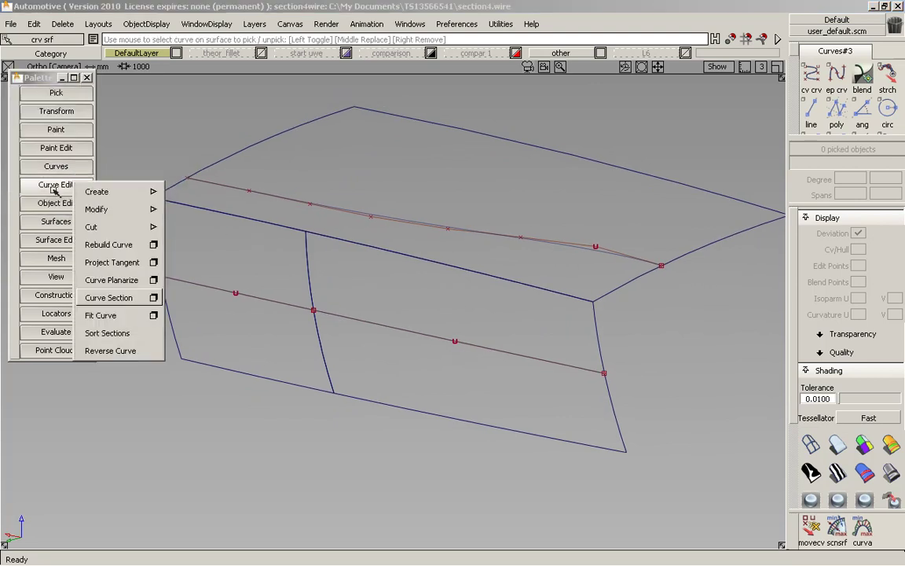
pyautogui.moveTo(102, 193)
pyautogui.click(200, 192)
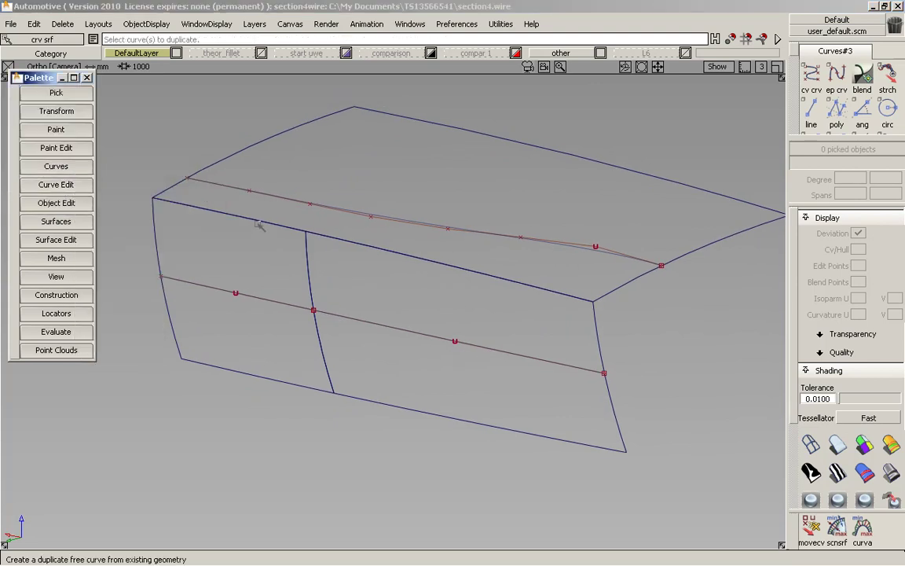
pyautogui.click(264, 228)
pyautogui.click(271, 247)
pyautogui.click(363, 248)
pyautogui.click(372, 264)
pyautogui.click(384, 172)
# Check the degree and spans of the upper free curve, the duplicated edge curves and the lower free curves
pyautogui.moveTo(291, 231)
pyautogui.keyDown('alt'); pyautogui.keyDown('shift'); pyautogui.mouseDown()
pyautogui.moveTo(276, 237)
pyautogui.moveTo(285, 240)
pyautogui.mouseUp(); pyautogui.keyUp('shift'); pyautogui.keyUp('alt')
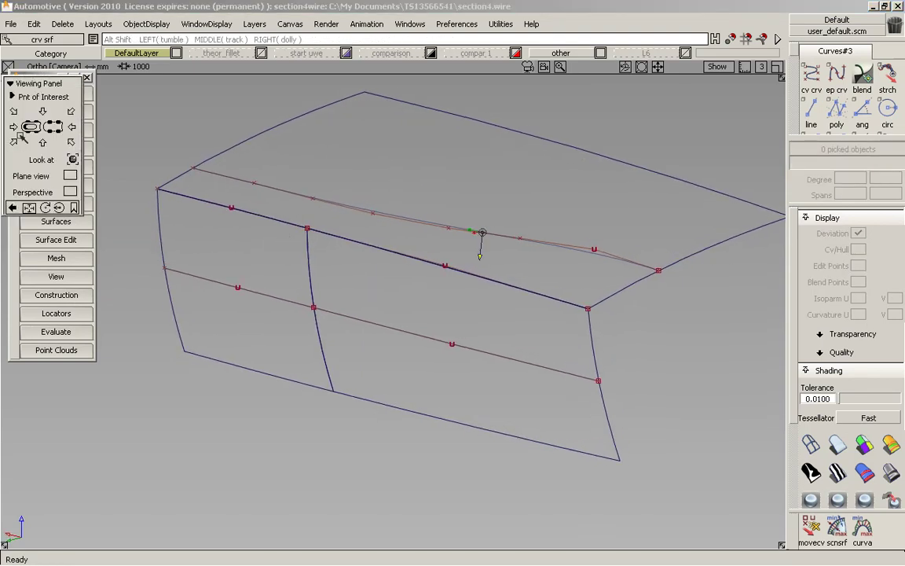
pyautogui.keyDown('alt'); pyautogui.keyDown('shift'); pyautogui.click(46, 142); pyautogui.keyUp('shift'); pyautogui.keyUp('alt')
pyautogui.keyDown('alt'); pyautogui.keyDown('shift'); pyautogui.moveTo(293, 223); pyautogui.dragTo(351, 275, button='middle'); pyautogui.keyUp('shift'); pyautogui.keyUp('alt')
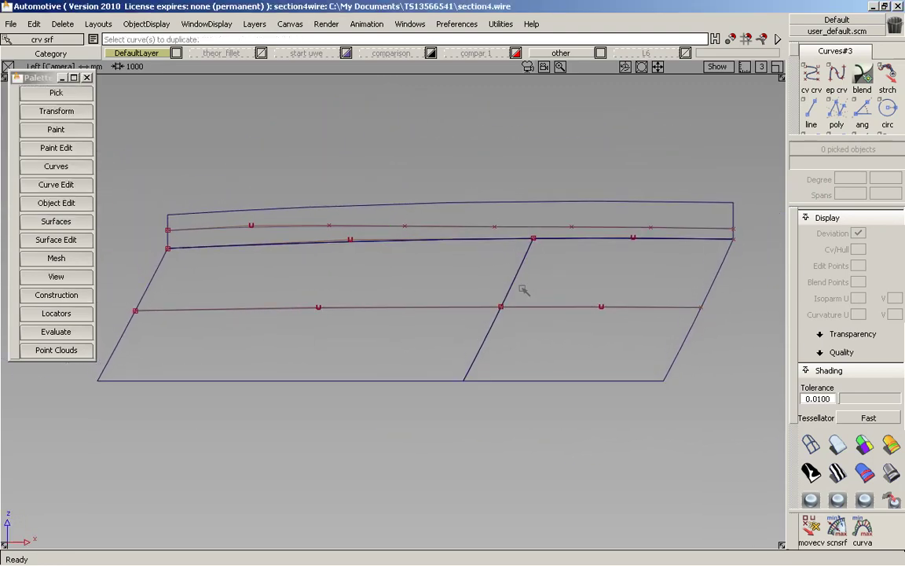
pyautogui.click(485, 227)
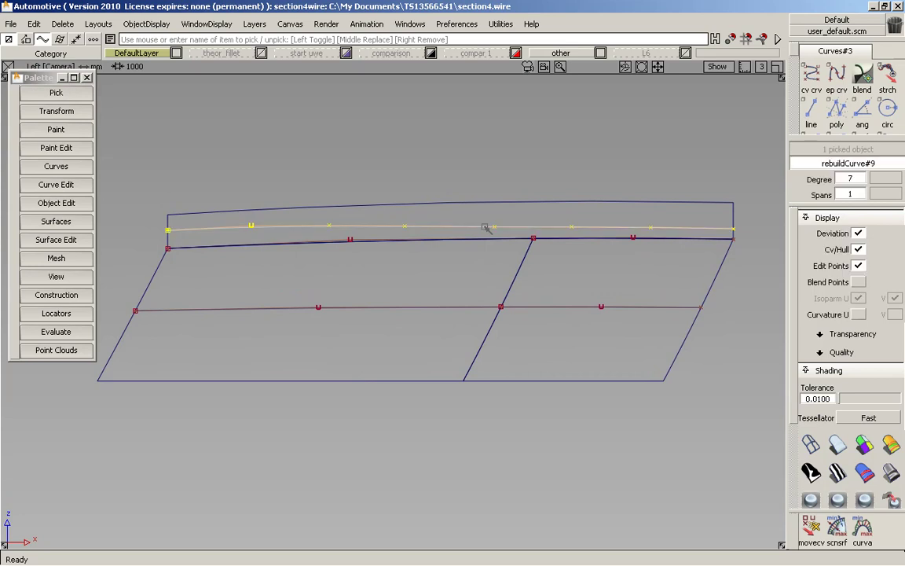
pyautogui.keyDown('ctrl'); pyautogui.keyDown('shift'); pyautogui.moveTo(469, 340); pyautogui.dragTo(473, 249); pyautogui.keyUp('shift'); pyautogui.keyUp('ctrl')
pyautogui.click(475, 238)
pyautogui.keyDown('ctrl'); pyautogui.keyDown('shift'); pyautogui.moveTo(583, 312); pyautogui.dragTo(580, 249); pyautogui.keyUp('shift'); pyautogui.keyUp('ctrl')
pyautogui.click(583, 239)
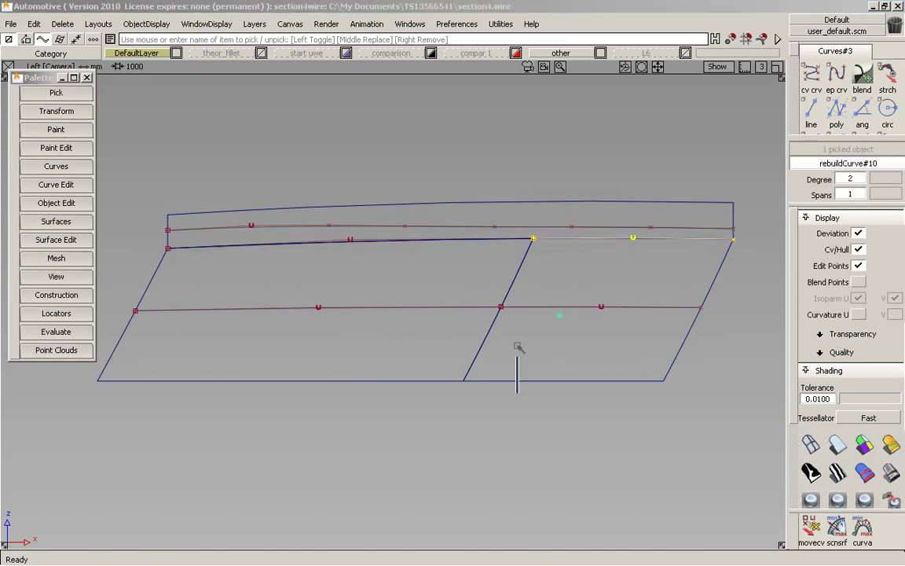
pyautogui.keyDown('ctrl'); pyautogui.keyDown('shift'); pyautogui.moveTo(516, 393); pyautogui.dragTo(484, 329); pyautogui.keyUp('shift'); pyautogui.keyUp('ctrl')
pyautogui.click(484, 309)
pyautogui.keyDown('ctrl'); pyautogui.keyDown('shift'); pyautogui.moveTo(510, 380); pyautogui.dragTo(528, 315); pyautogui.keyUp('shift'); pyautogui.keyUp('ctrl')
pyautogui.click(543, 311)
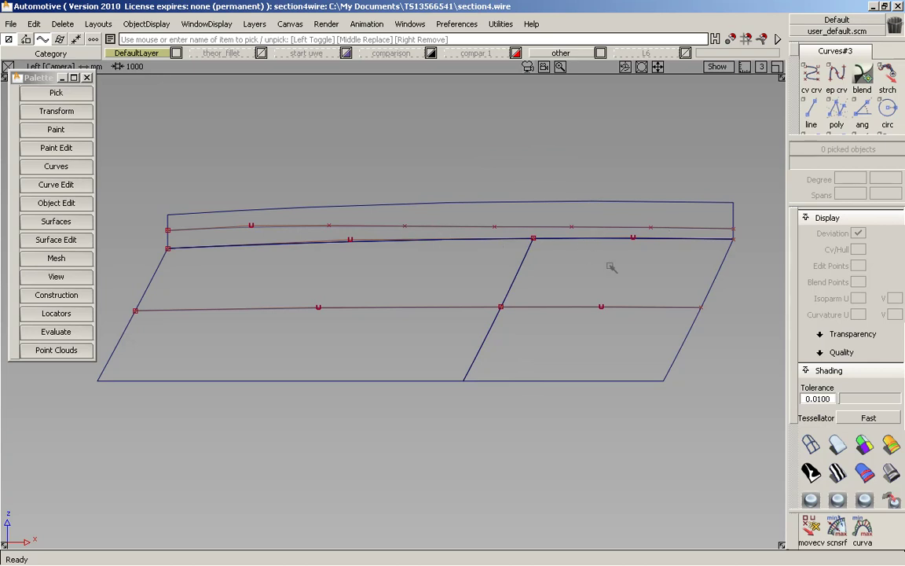
# Extend the upper surface inward by extrapolation, without merging, until its new edge aligns with the seam between the lower surfaces
pyautogui.click(69, 202)
pyautogui.click(187, 245)
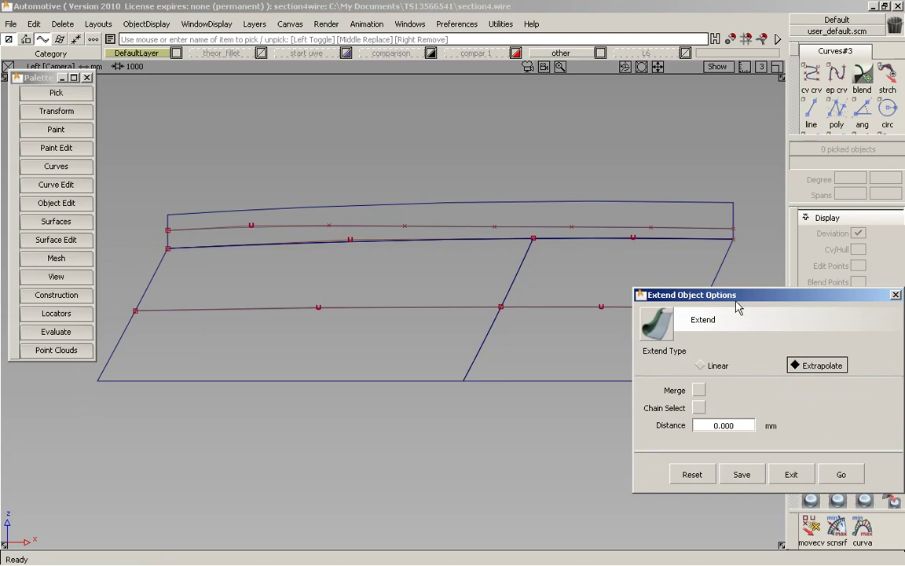
pyautogui.click(837, 473)
pyautogui.moveTo(732, 209); pyautogui.dragTo(694, 210)
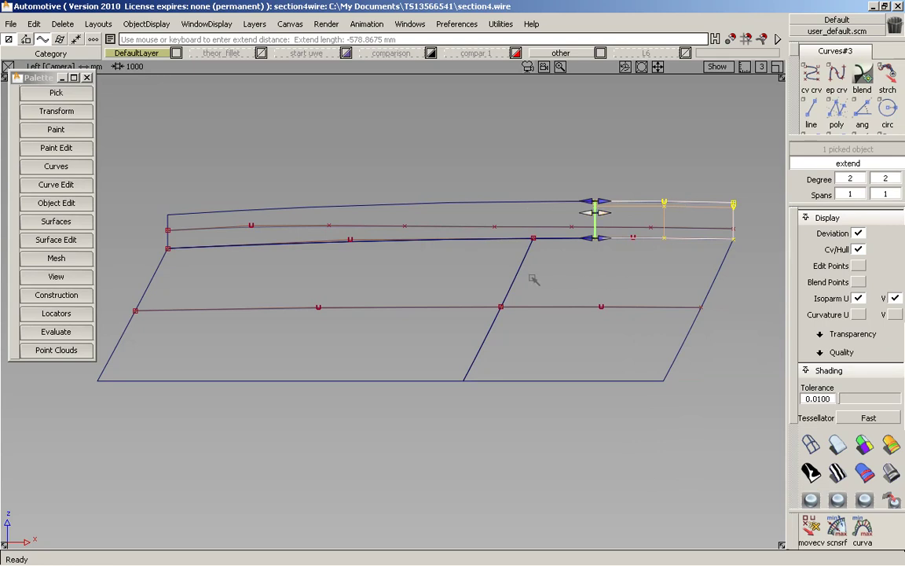
pyautogui.moveTo(522, 266); pyautogui.dragTo(579, 213)
pyautogui.click(615, 371)
pyautogui.keyDown('alt'); pyautogui.keyDown('shift'); pyautogui.moveTo(603, 227); pyautogui.dragTo(519, 254, button='middle'); pyautogui.keyUp('shift'); pyautogui.keyUp('alt')
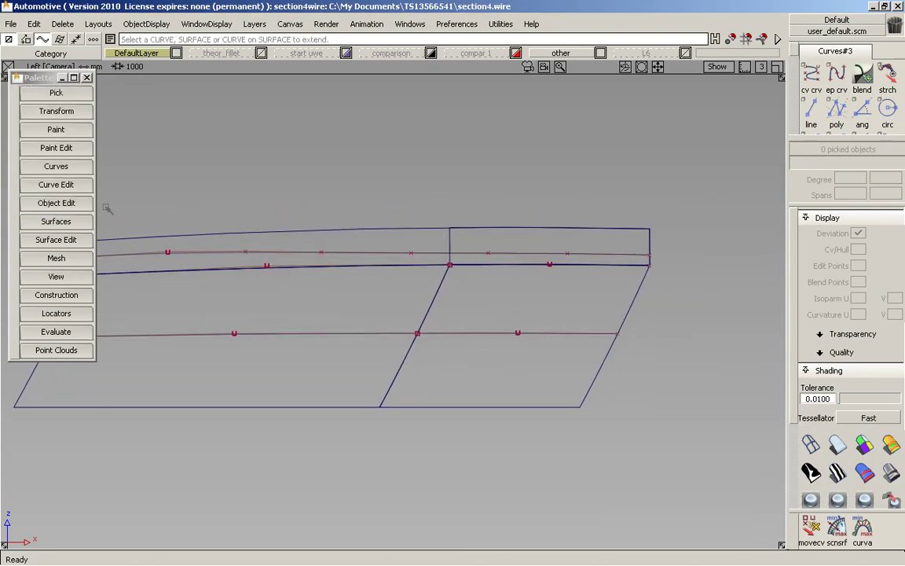
# Section the upper free curve in Segment mode by Geometry, using the extension's edge at the seam as the cutter
pyautogui.click(60, 185)
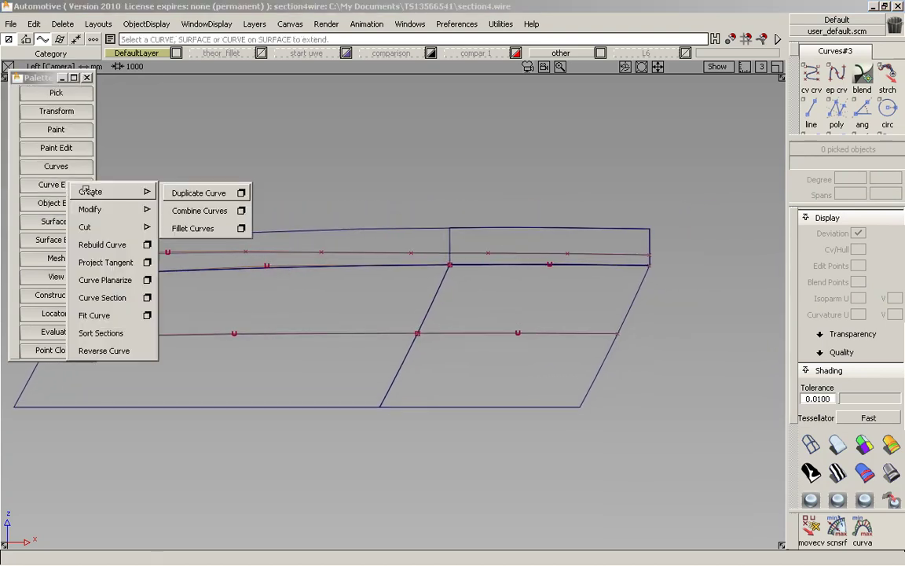
pyautogui.moveTo(91, 207)
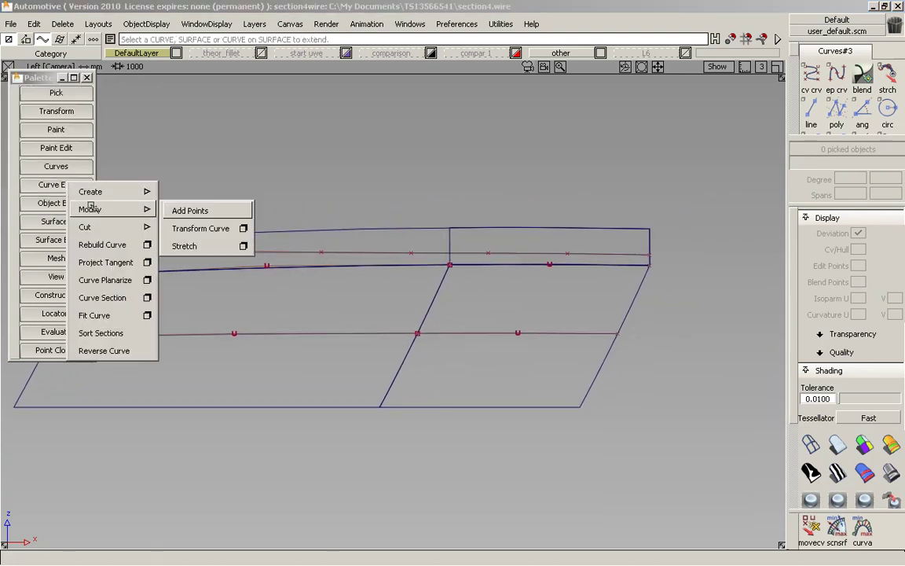
pyautogui.click(146, 298)
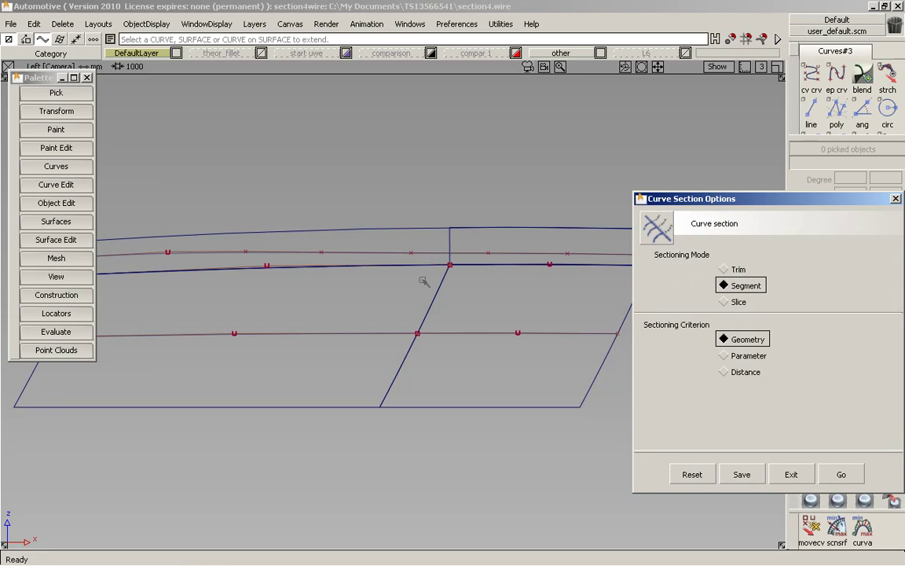
pyautogui.click(842, 475)
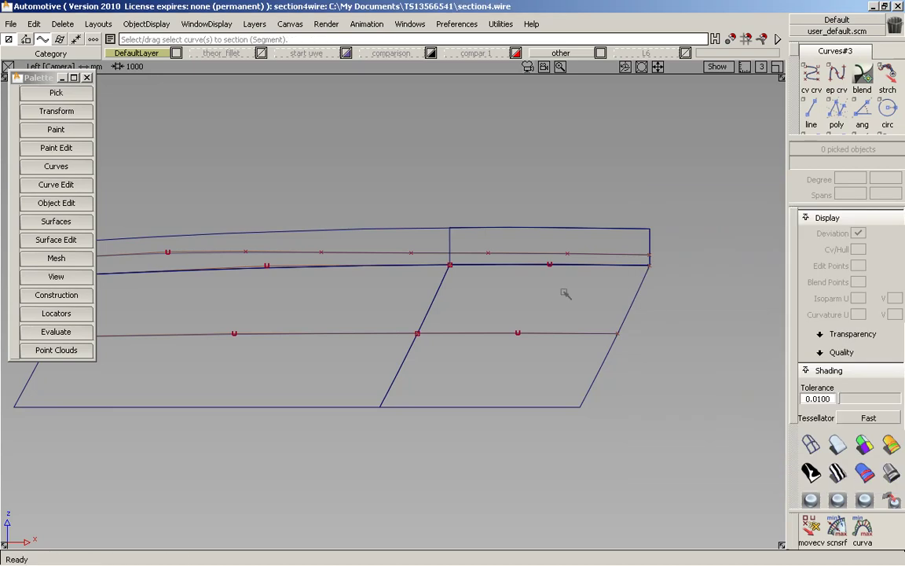
pyautogui.click(474, 254)
pyautogui.press('space')
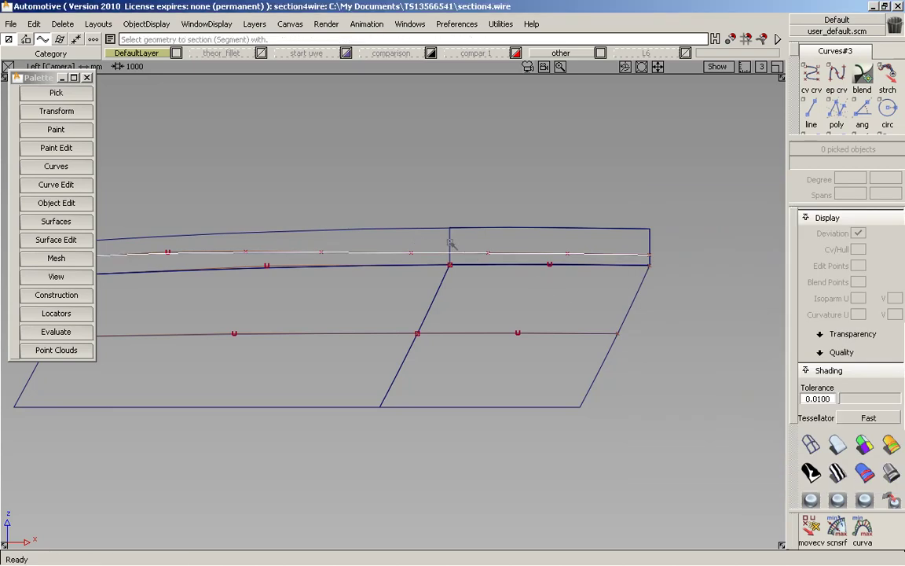
pyautogui.click(451, 245)
# Delete the auxiliary extension surface
pyautogui.keyDown('ctrl'); pyautogui.keyDown('shift'); pyautogui.moveTo(456, 262); pyautogui.dragTo(423, 206); pyautogui.keyUp('shift'); pyautogui.keyUp('ctrl')
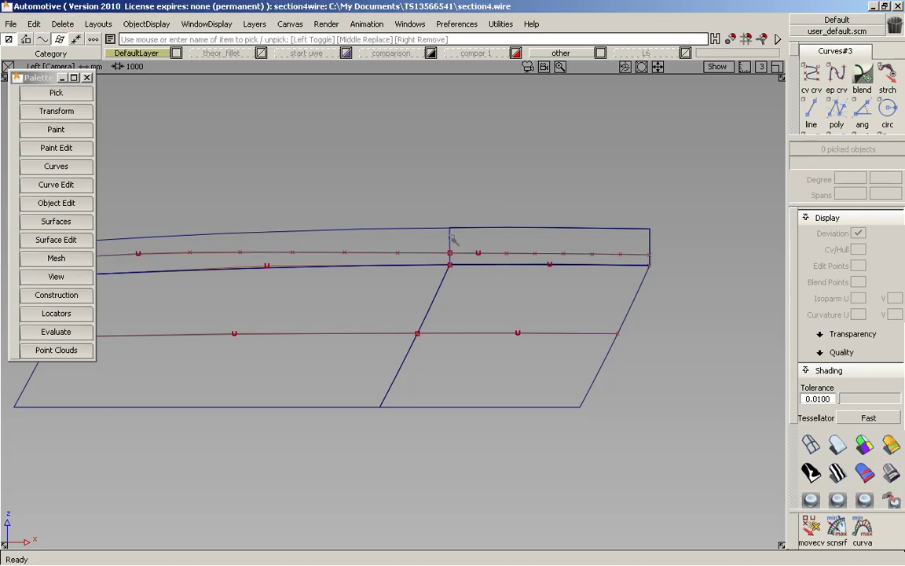
pyautogui.click(451, 238)
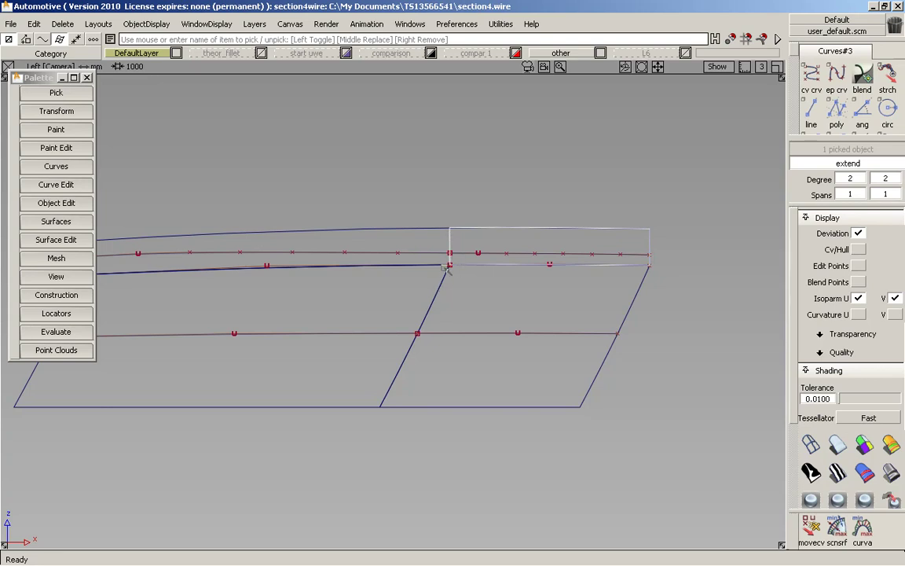
pyautogui.press('Delete')
pyautogui.press('Return')
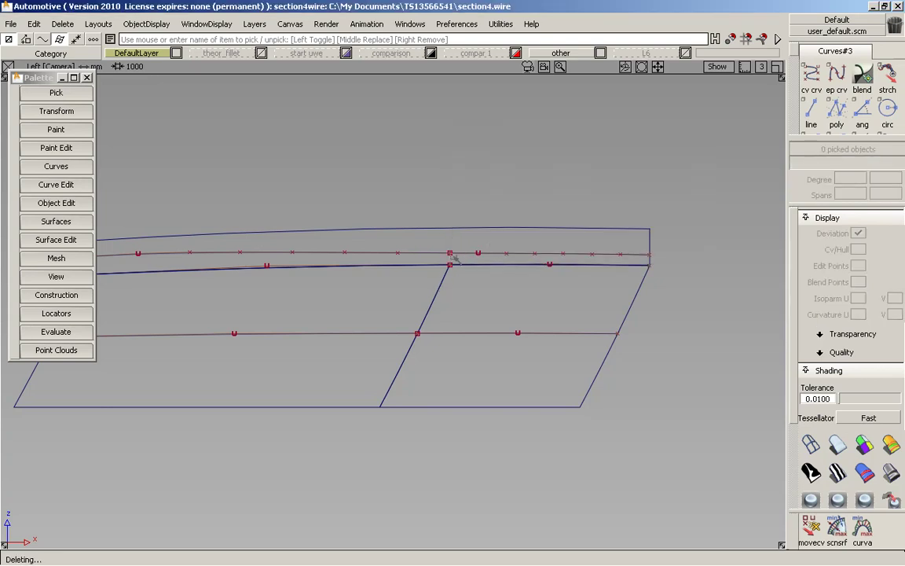
# Check the degree and spans of both segments of the split upper curve
pyautogui.keyDown('alt'); pyautogui.keyDown('shift'); pyautogui.moveTo(517, 255); pyautogui.dragTo(525, 254, button='right'); pyautogui.keyUp('shift'); pyautogui.keyUp('alt')
pyautogui.keyDown('alt'); pyautogui.keyDown('shift'); pyautogui.moveTo(525, 255); pyautogui.dragTo(582, 250, button='middle'); pyautogui.keyUp('shift'); pyautogui.keyUp('alt')
pyautogui.click(407, 249)
pyautogui.click(480, 256)
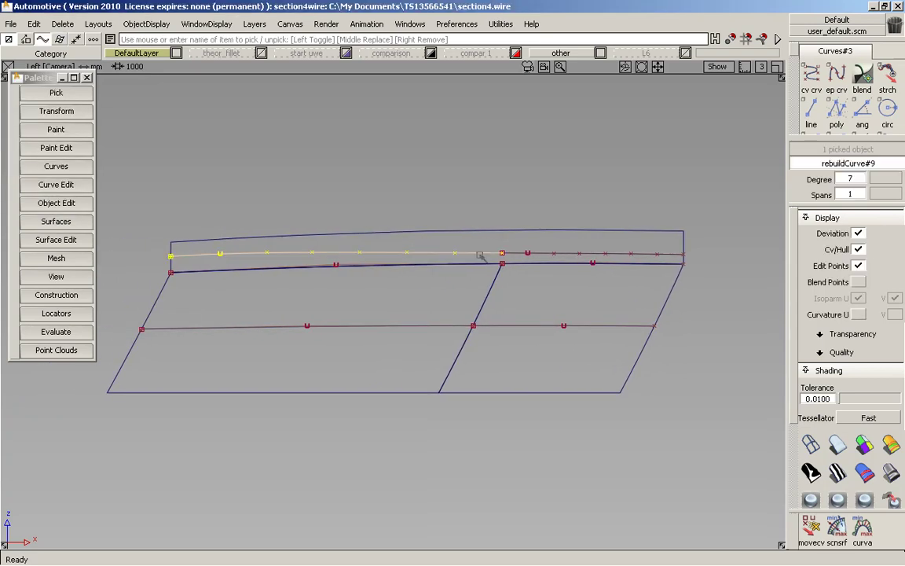
pyautogui.click(526, 254)
pyautogui.click(525, 307)
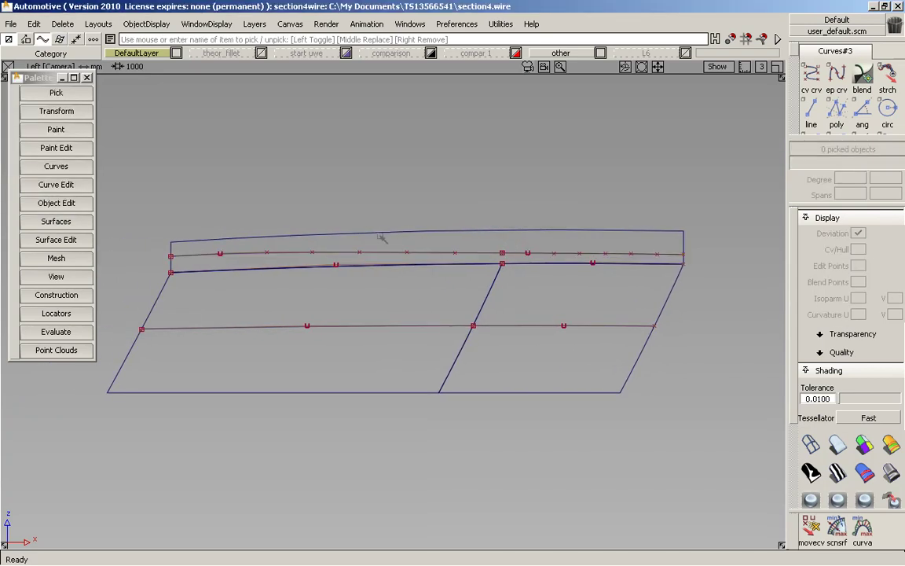
pyautogui.click(428, 257)
pyautogui.click(420, 311)
# Rebuild the longer duplicated edge curve at degree 7 with 1 span and accept the result
pyautogui.click(425, 267)
pyautogui.click(850, 179)
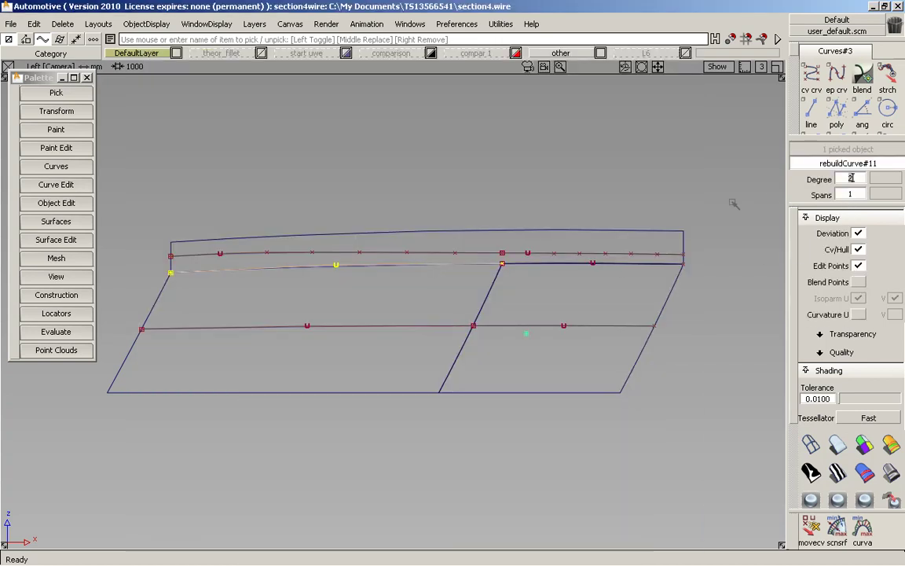
pyautogui.write('7')
pyautogui.press('Return')
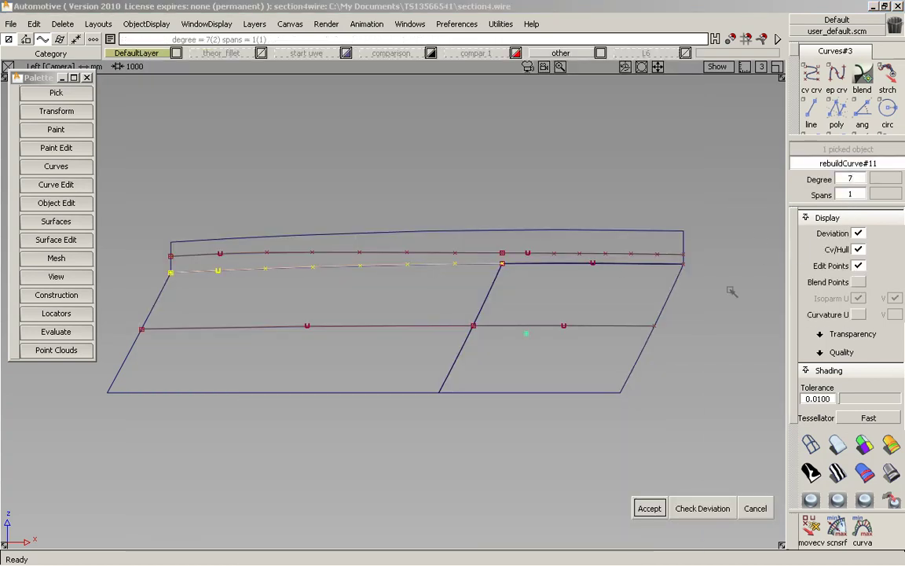
pyautogui.click(649, 508)
# Rebuild the longer free curve on the lower surface at degree 7 with 1 span and accept it
pyautogui.click(379, 330)
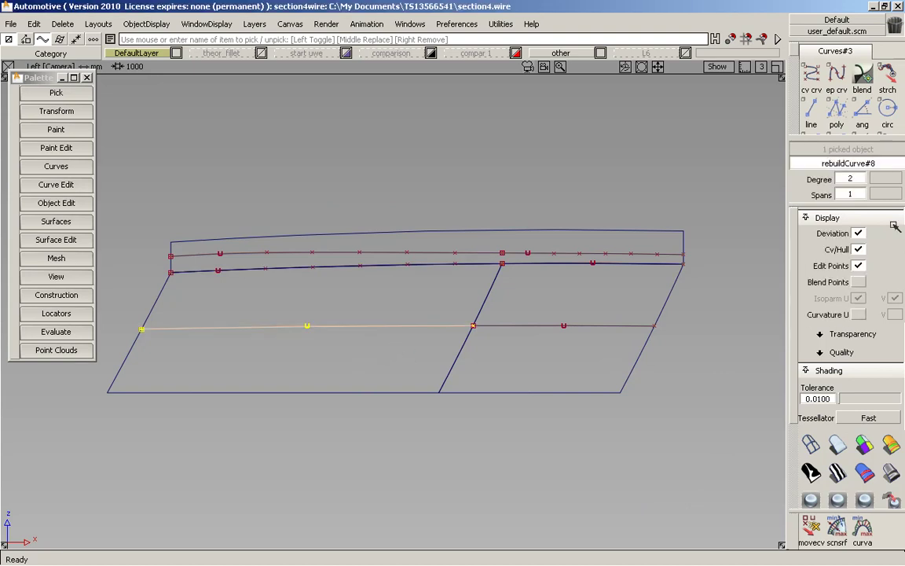
pyautogui.write('7')
pyautogui.press('Return')
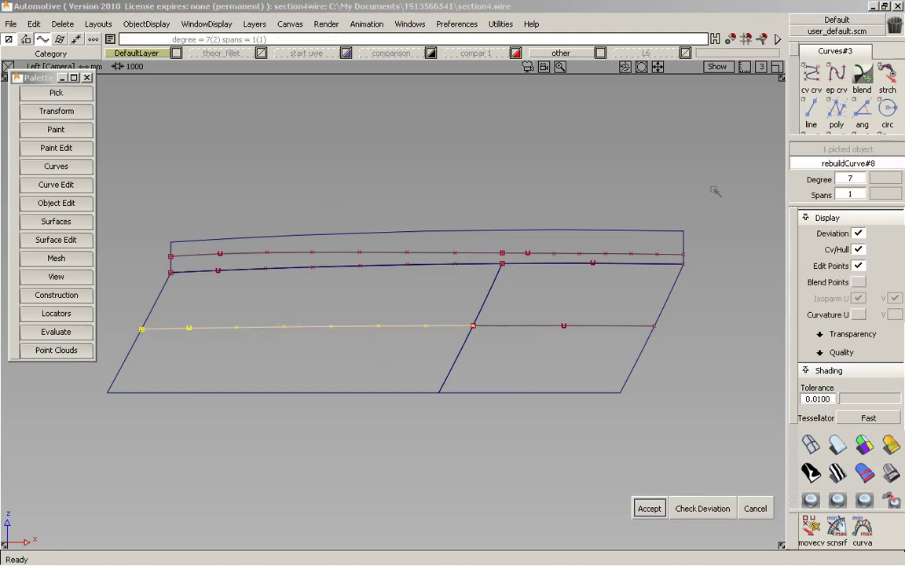
pyautogui.click(650, 507)
# Rebuild the shorter duplicated edge curve at degree 7 with 1 span and accept the result
pyautogui.keyDown('ctrl'); pyautogui.keyDown('shift'); pyautogui.moveTo(601, 377); pyautogui.dragTo(580, 276); pyautogui.keyUp('shift'); pyautogui.keyUp('ctrl')
pyautogui.keyDown('ctrl'); pyautogui.keyDown('shift'); pyautogui.moveTo(560, 229); pyautogui.dragTo(594, 256); pyautogui.keyUp('shift'); pyautogui.keyUp('ctrl')
pyautogui.click(595, 254)
pyautogui.keyDown('ctrl'); pyautogui.keyDown('shift'); pyautogui.moveTo(596, 348); pyautogui.dragTo(589, 271); pyautogui.keyUp('shift'); pyautogui.keyUp('ctrl')
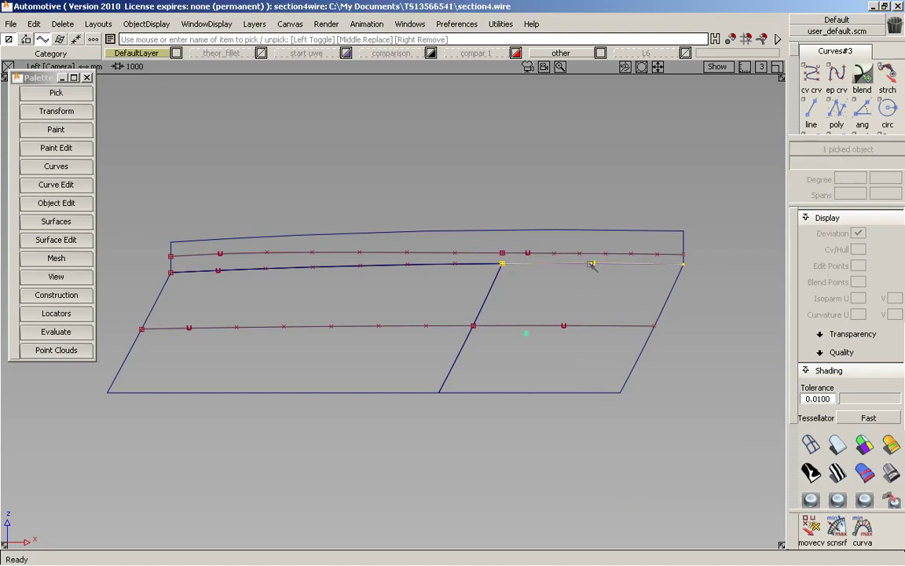
pyautogui.click(591, 263)
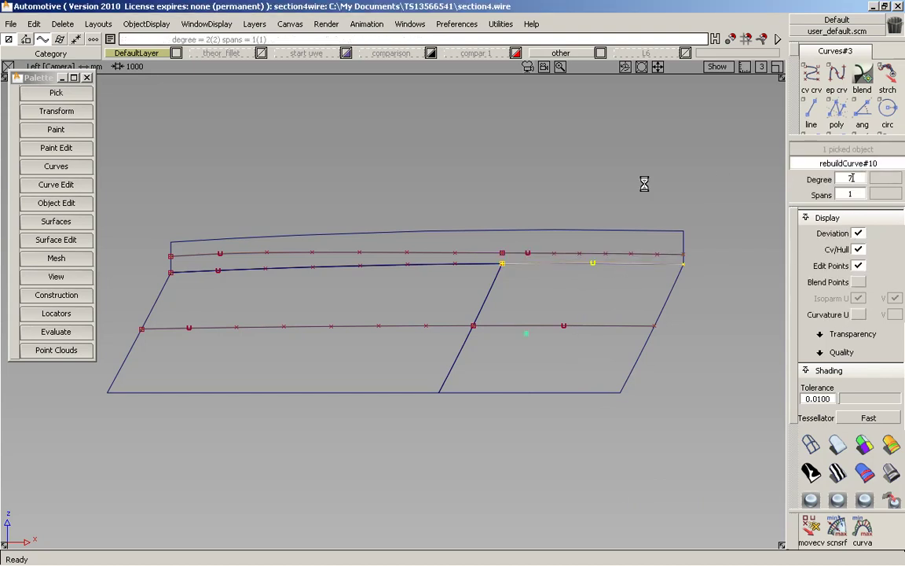
pyautogui.press('Return')
pyautogui.click(649, 507)
# Rebuild the shorter free curve on the lower surface at degree 7 with 1 span and accept it
pyautogui.keyDown('ctrl'); pyautogui.keyDown('shift'); pyautogui.moveTo(566, 397); pyautogui.dragTo(567, 320); pyautogui.keyUp('shift'); pyautogui.keyUp('ctrl')
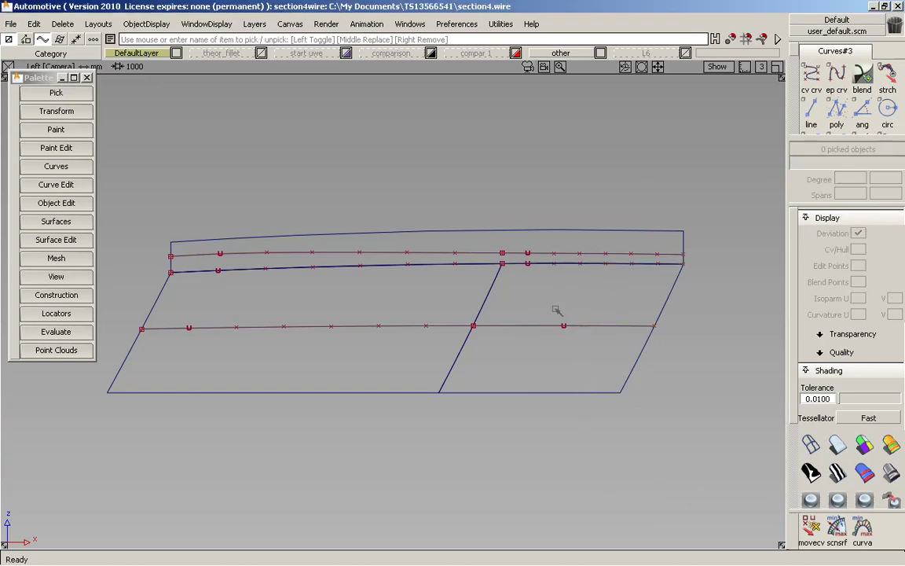
pyautogui.click(573, 324)
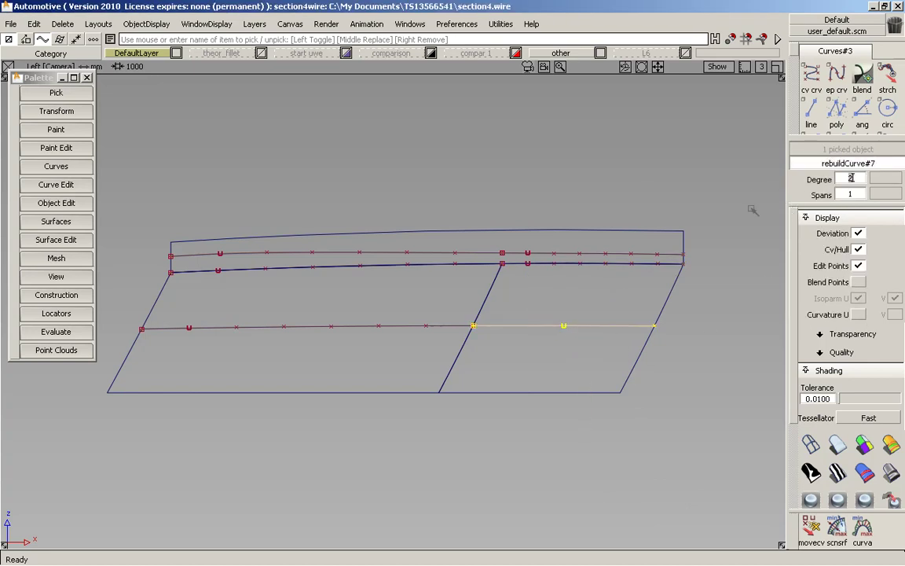
pyautogui.write('7')
pyautogui.press('Return')
pyautogui.click(657, 509)
pyautogui.keyDown('ctrl'); pyautogui.keyDown('shift'); pyautogui.moveTo(611, 423); pyautogui.dragTo(606, 330); pyautogui.keyUp('shift'); pyautogui.keyUp('ctrl')
pyautogui.moveTo(573, 247)
pyautogui.keyDown('alt'); pyautogui.keyDown('shift'); pyautogui.mouseDown()
pyautogui.moveTo(533, 256)
pyautogui.moveTo(525, 323)
pyautogui.moveTo(595, 125)
pyautogui.moveTo(390, 228)
pyautogui.moveTo(553, 313)
pyautogui.mouseUp(); pyautogui.keyUp('shift'); pyautogui.keyUp('alt')
pyautogui.keyDown('alt'); pyautogui.keyDown('shift'); pyautogui.moveTo(553, 313); pyautogui.dragTo(441, 222, button='middle'); pyautogui.keyUp('shift'); pyautogui.keyUp('alt')
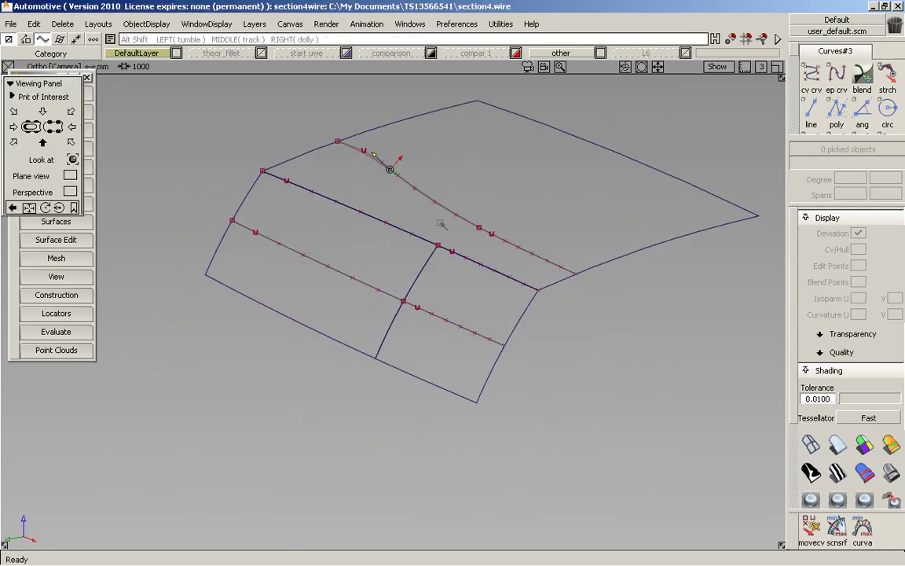
pyautogui.keyDown('alt'); pyautogui.keyDown('shift'); pyautogui.moveTo(427, 238); pyautogui.dragTo(527, 354); pyautogui.keyUp('shift'); pyautogui.keyUp('alt')
pyautogui.keyDown('alt'); pyautogui.keyDown('shift'); pyautogui.moveTo(527, 354); pyautogui.dragTo(446, 386, button='middle'); pyautogui.keyUp('shift'); pyautogui.keyUp('alt')
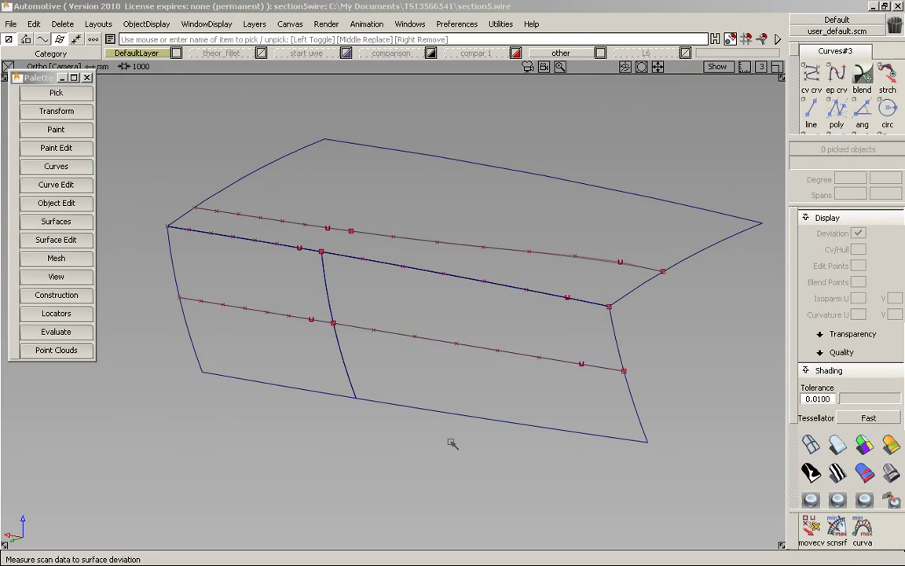
# Hide all the surfaces and turn off the CV/Hull display of the free curves
pyautogui.keyDown('ctrl'); pyautogui.keyDown('shift'); pyautogui.moveTo(285, 188); pyautogui.dragTo(320, 204); pyautogui.keyUp('shift'); pyautogui.keyUp('ctrl')
pyautogui.moveTo(288, 179); pyautogui.dragTo(525, 420)
pyautogui.hotkey('ctrl', 'shift', 'h')
pyautogui.keyDown('alt'); pyautogui.keyDown('shift'); pyautogui.moveTo(485, 343); pyautogui.dragTo(448, 337); pyautogui.keyUp('shift'); pyautogui.keyUp('alt')
pyautogui.click(861, 249)
# Turn on the CV/Hull display for the two middle curves only
pyautogui.keyDown('ctrl'); pyautogui.keyDown('shift'); pyautogui.moveTo(66, 271); pyautogui.dragTo(57, 202); pyautogui.keyUp('shift'); pyautogui.keyUp('ctrl')
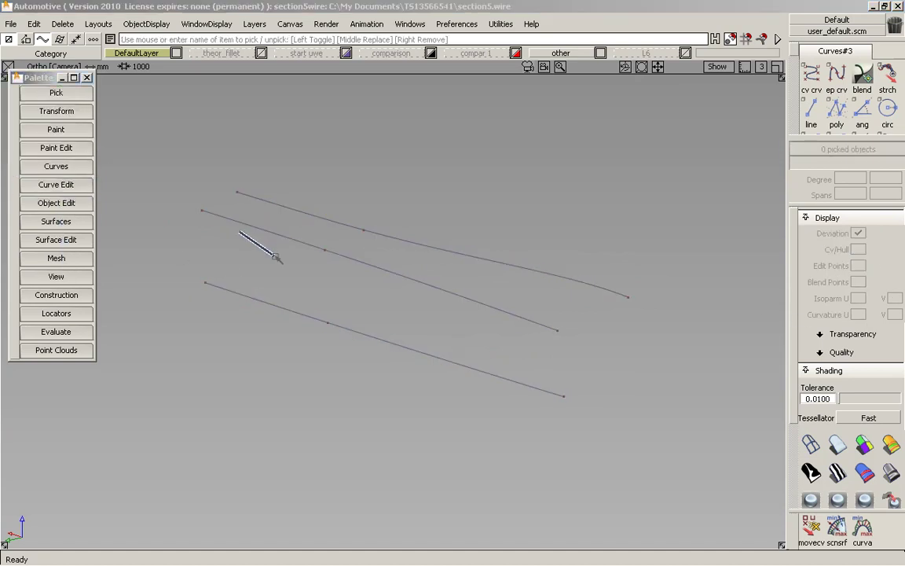
pyautogui.moveTo(304, 247); pyautogui.dragTo(328, 260)
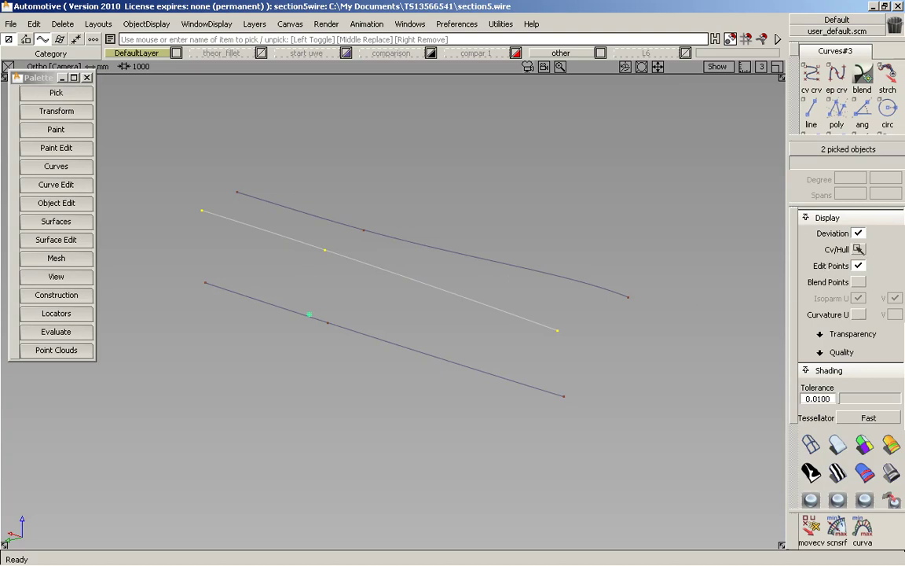
pyautogui.keyDown('alt'); pyautogui.keyDown('shift'); pyautogui.moveTo(162, 252); pyautogui.dragTo(271, 258); pyautogui.keyUp('shift'); pyautogui.keyUp('alt')
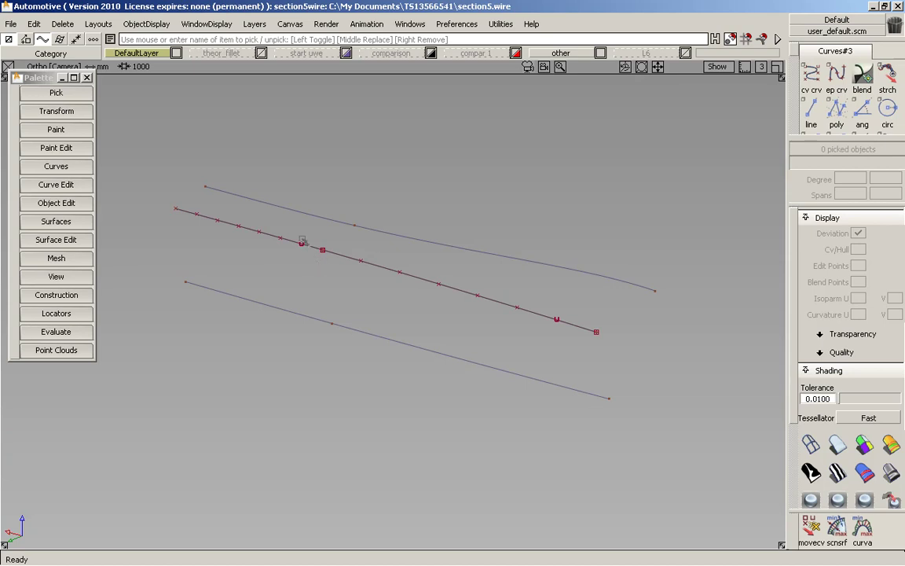
# Skin a surface between the two shorter boundary curves and another between the two longer boundary curves
pyautogui.click(49, 222)
pyautogui.click(75, 227)
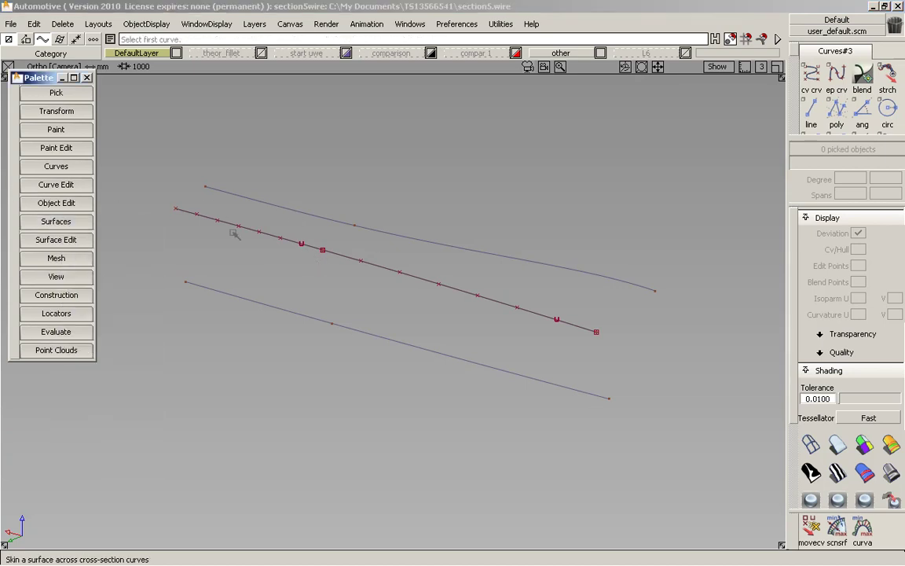
pyautogui.click(294, 210)
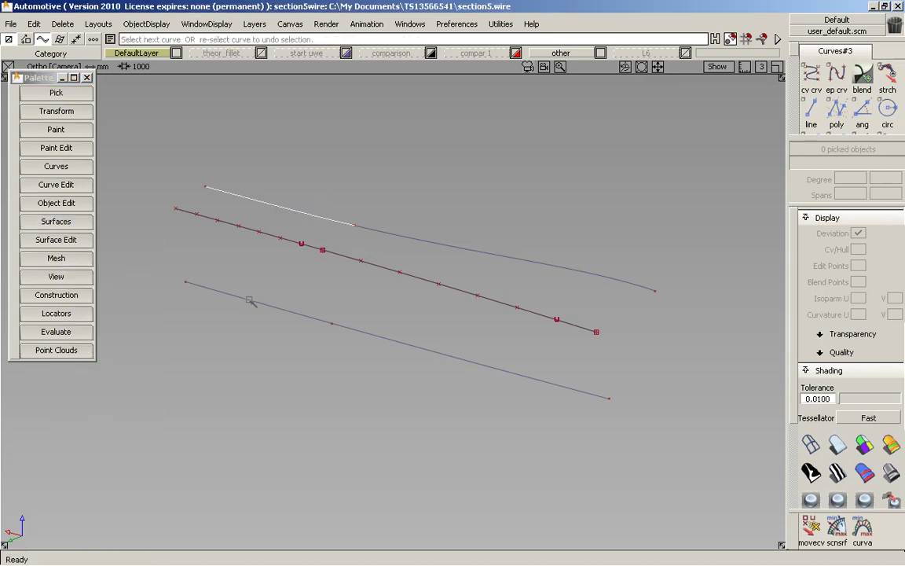
pyautogui.click(252, 301)
pyautogui.click(390, 233)
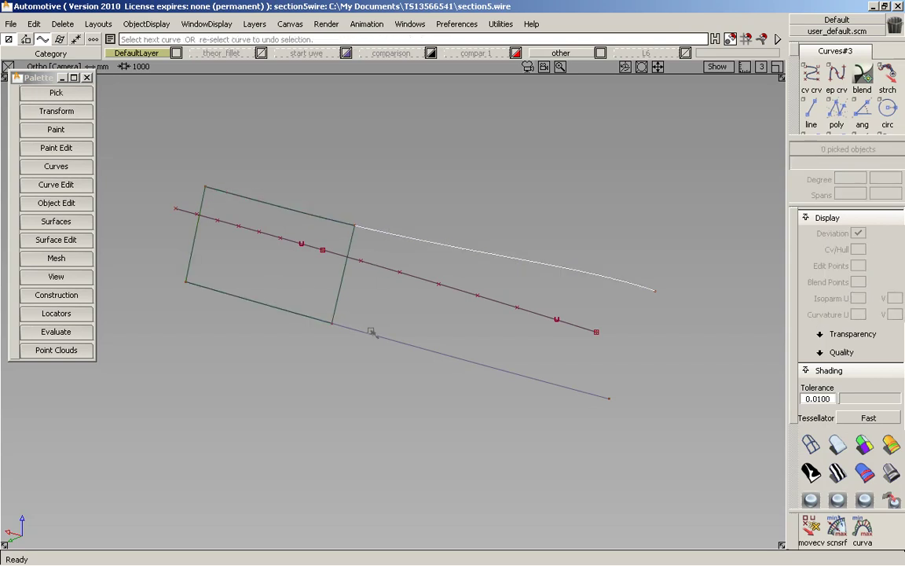
pyautogui.click(371, 331)
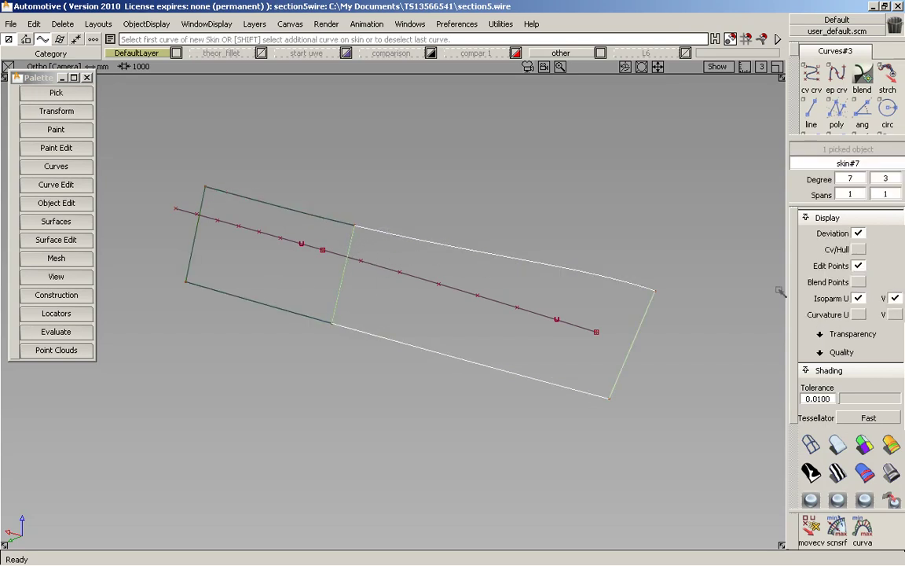
# Turn on the CV/Hull display for both skinned surfaces
pyautogui.keyDown('ctrl'); pyautogui.keyDown('shift'); pyautogui.moveTo(416, 284); pyautogui.dragTo(418, 187); pyautogui.keyUp('shift'); pyautogui.keyUp('ctrl')
pyautogui.keyDown('ctrl'); pyautogui.keyDown('shift'); pyautogui.moveTo(313, 210); pyautogui.dragTo(322, 325); pyautogui.keyUp('shift'); pyautogui.keyUp('ctrl')
pyautogui.click(343, 273)
pyautogui.keyDown('alt'); pyautogui.keyDown('shift'); pyautogui.moveTo(365, 290); pyautogui.dragTo(388, 292, button='right'); pyautogui.keyUp('shift'); pyautogui.keyUp('alt')
pyautogui.keyDown('alt'); pyautogui.keyDown('shift'); pyautogui.moveTo(387, 293); pyautogui.dragTo(402, 293, button='middle'); pyautogui.keyUp('shift'); pyautogui.keyUp('alt')
pyautogui.keyDown('ctrl'); pyautogui.keyDown('shift'); pyautogui.moveTo(337, 237); pyautogui.dragTo(338, 206); pyautogui.keyUp('shift'); pyautogui.keyUp('ctrl')
pyautogui.moveTo(339, 206); pyautogui.dragTo(383, 230)
pyautogui.click(859, 248)
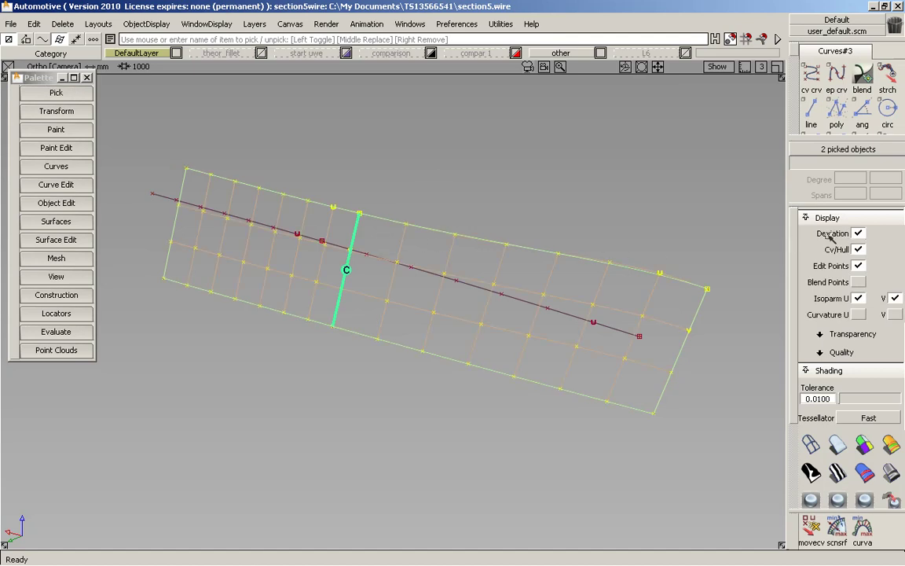
pyautogui.keyDown('alt'); pyautogui.keyDown('shift'); pyautogui.moveTo(370, 356); pyautogui.dragTo(350, 266); pyautogui.keyUp('shift'); pyautogui.keyUp('alt')
pyautogui.click(295, 217)
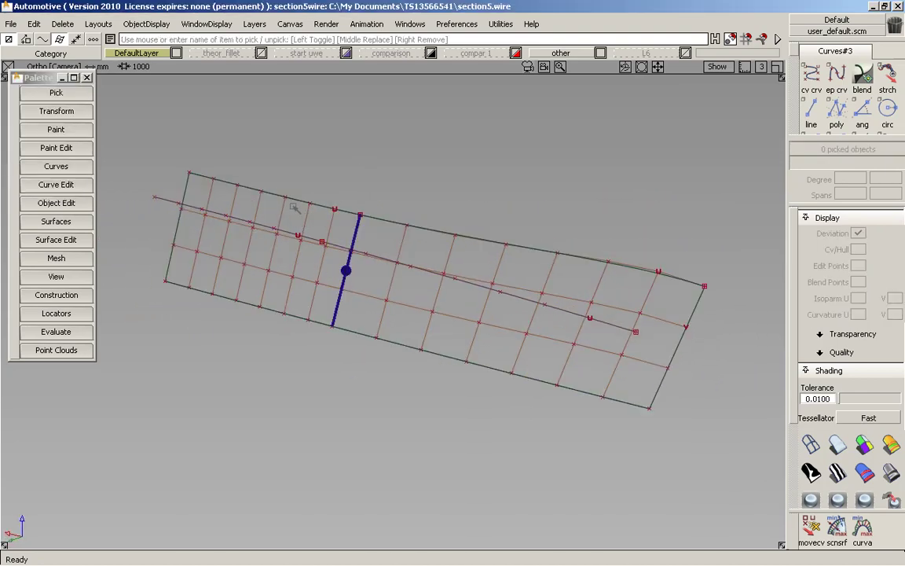
# Set the shorter skinned surface's cross-section (V) degree to 4
pyautogui.click(357, 212)
pyautogui.click(891, 181)
pyautogui.write('4')
pyautogui.press('Return')
pyautogui.press('Return')
pyautogui.click(645, 512)
# Set the longer skinned surface's cross-section (V) degree to 4, accepting the removal of its construction history
pyautogui.keyDown('ctrl'); pyautogui.keyDown('shift'); pyautogui.moveTo(551, 410); pyautogui.dragTo(561, 312); pyautogui.keyUp('shift'); pyautogui.keyUp('ctrl')
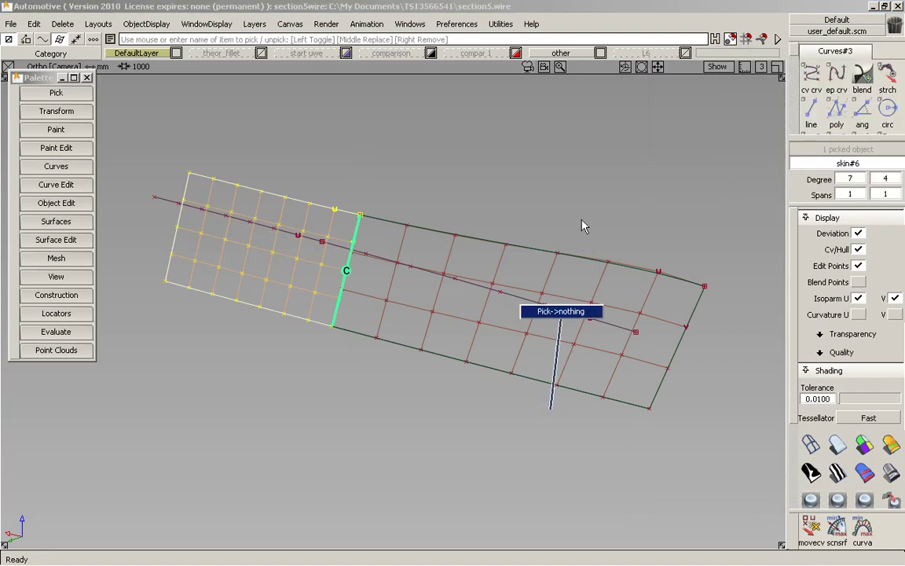
pyautogui.keyDown('ctrl'); pyautogui.keyDown('shift'); pyautogui.click(568, 271); pyautogui.keyUp('shift'); pyautogui.keyUp('ctrl')
pyautogui.moveTo(576, 244); pyautogui.dragTo(586, 271)
pyautogui.moveTo(892, 177); pyautogui.dragTo(795, 206)
pyautogui.write('4')
pyautogui.press('Return')
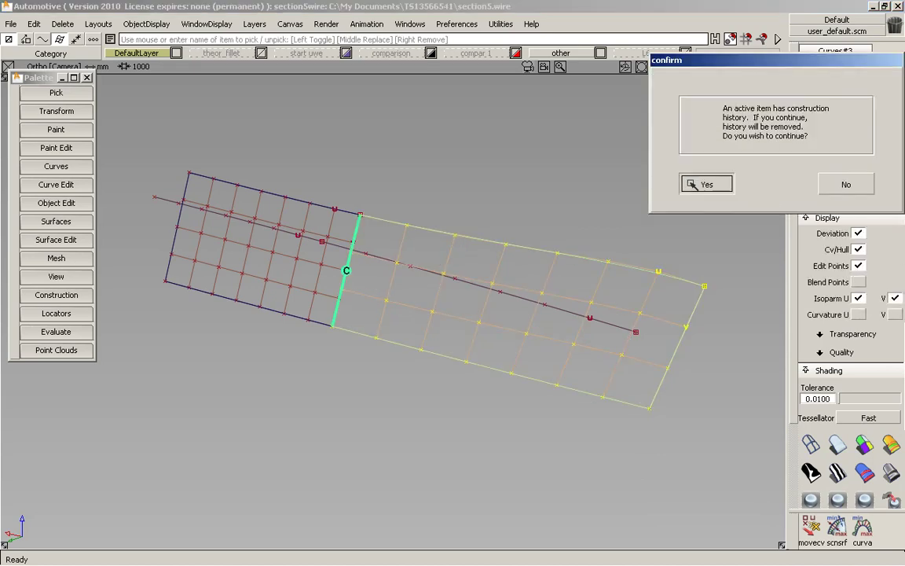
pyautogui.click(691, 184)
pyautogui.click(649, 507)
# Turn on CV/edit point snapping and start Proportional Mod with its options window open
pyautogui.keyDown('ctrl'); pyautogui.keyDown('shift'); pyautogui.moveTo(257, 334); pyautogui.dragTo(264, 154); pyautogui.keyUp('shift'); pyautogui.keyUp('ctrl')
pyautogui.keyDown('alt'); pyautogui.keyDown('shift'); pyautogui.moveTo(292, 236); pyautogui.dragTo(346, 250, button='right'); pyautogui.keyUp('shift'); pyautogui.keyUp('alt')
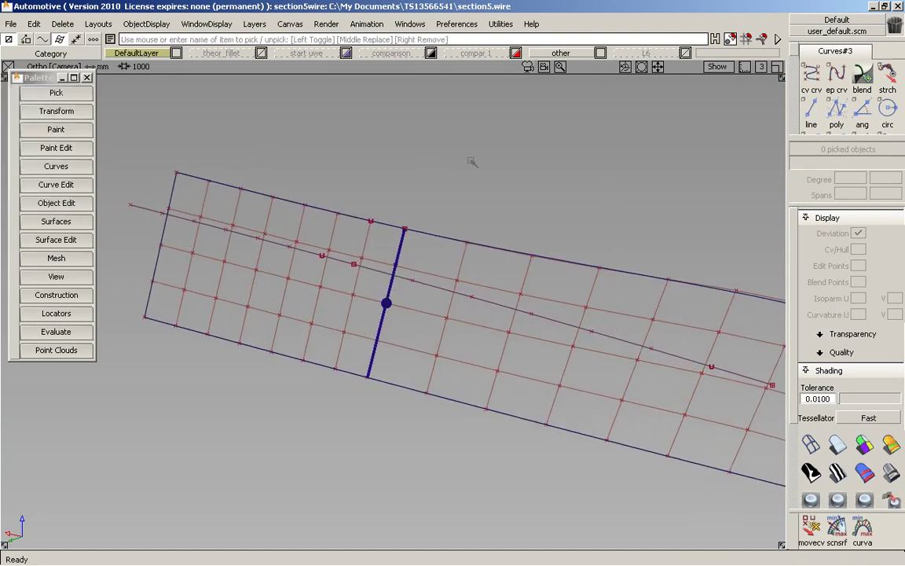
pyautogui.click(730, 39)
pyautogui.click(55, 111)
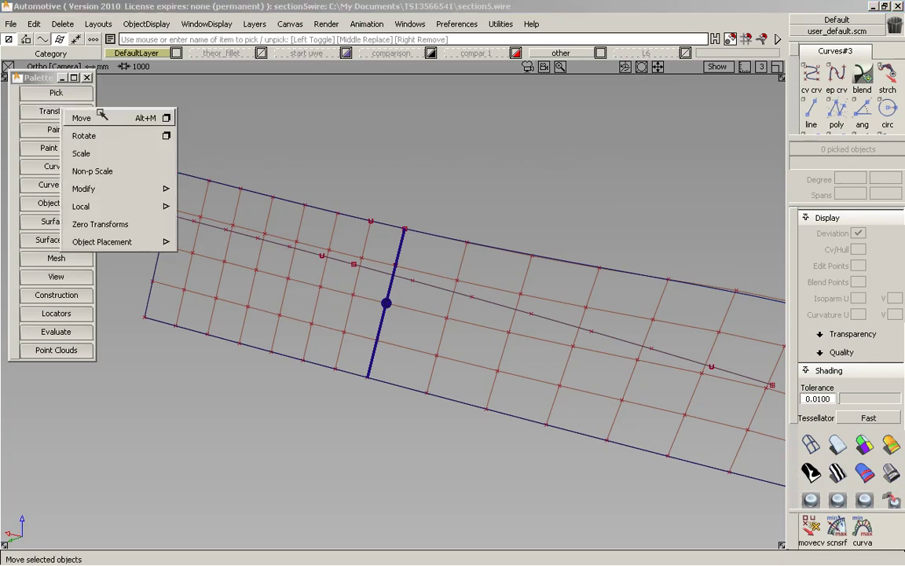
pyautogui.moveTo(117, 187)
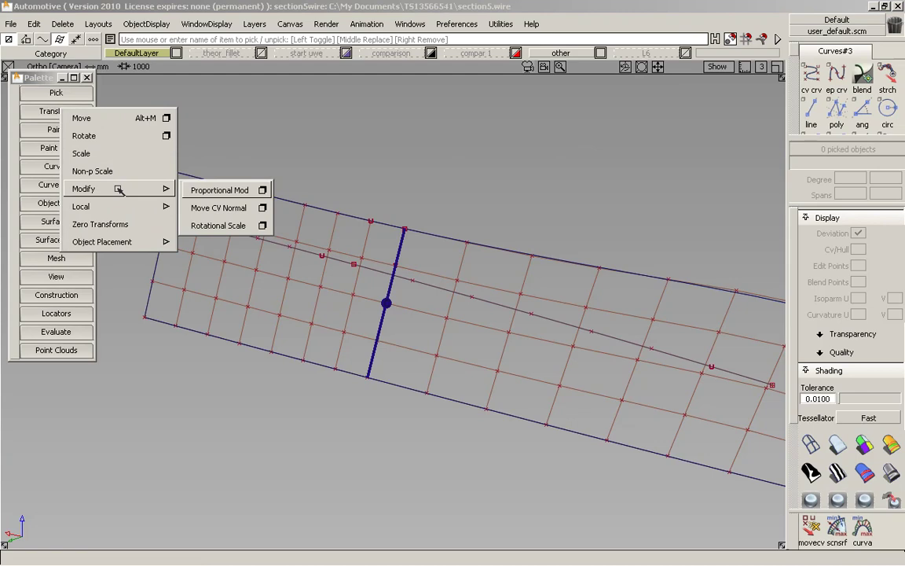
pyautogui.click(262, 190)
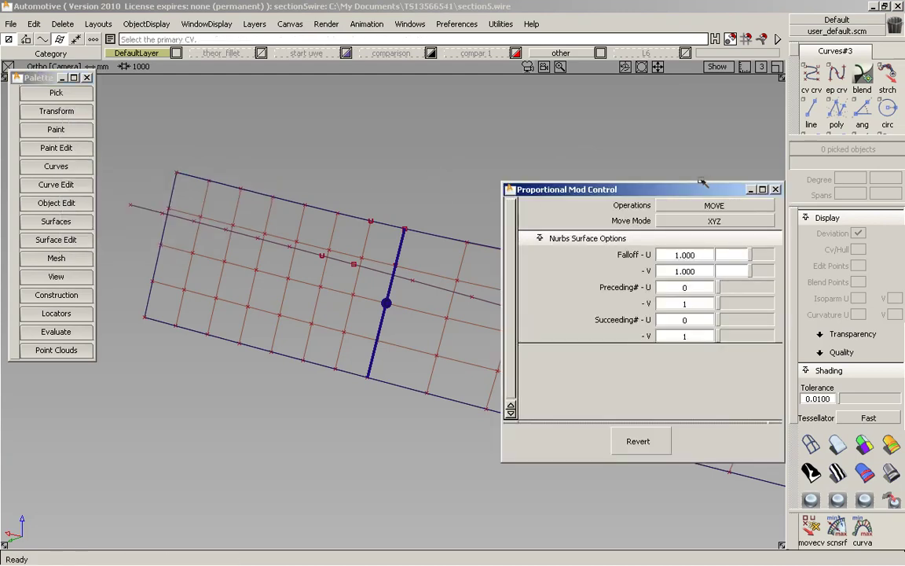
pyautogui.moveTo(670, 196); pyautogui.dragTo(671, 212)
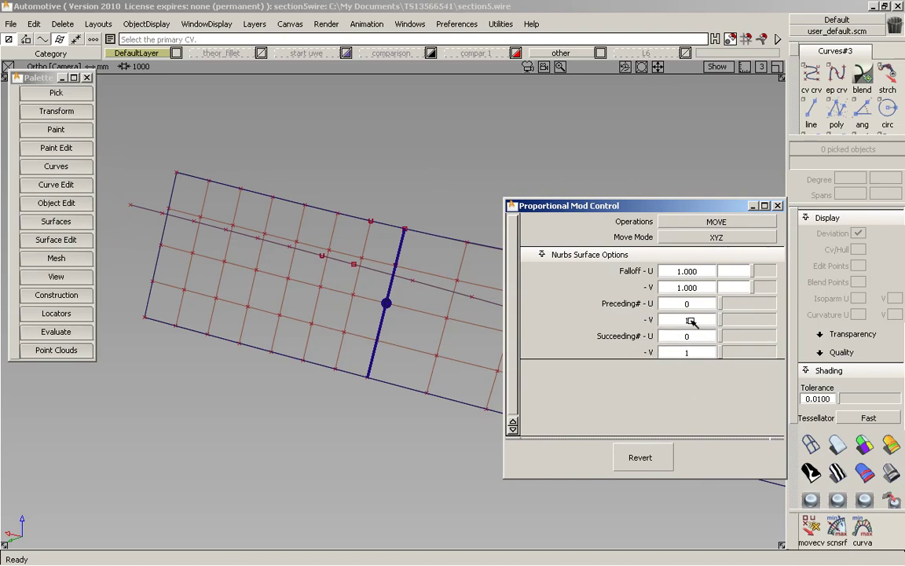
# Snap the first four middle-row CVs of the shorter surface, from its outer end, to the matching CVs of the middle curve
pyautogui.keyDown('alt'); pyautogui.keyDown('shift'); pyautogui.moveTo(224, 283); pyautogui.dragTo(273, 261, button='right'); pyautogui.keyUp('shift'); pyautogui.keyUp('alt')
pyautogui.keyDown('alt'); pyautogui.keyDown('shift'); pyautogui.moveTo(273, 261); pyautogui.dragTo(374, 313, button='middle'); pyautogui.keyUp('shift'); pyautogui.keyUp('alt')
pyautogui.keyDown('alt'); pyautogui.keyDown('shift'); pyautogui.moveTo(374, 313); pyautogui.dragTo(320, 310, button='right'); pyautogui.keyUp('shift'); pyautogui.keyUp('alt')
pyautogui.keyDown('alt'); pyautogui.keyDown('shift'); pyautogui.moveTo(321, 309); pyautogui.dragTo(365, 323, button='middle'); pyautogui.keyUp('shift'); pyautogui.keyUp('alt')
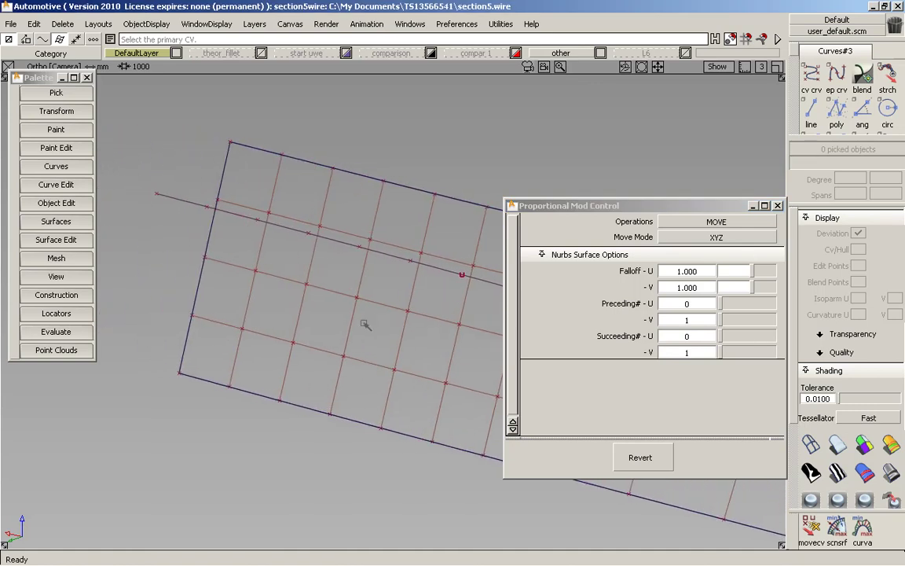
pyautogui.click(203, 258)
pyautogui.click(150, 178)
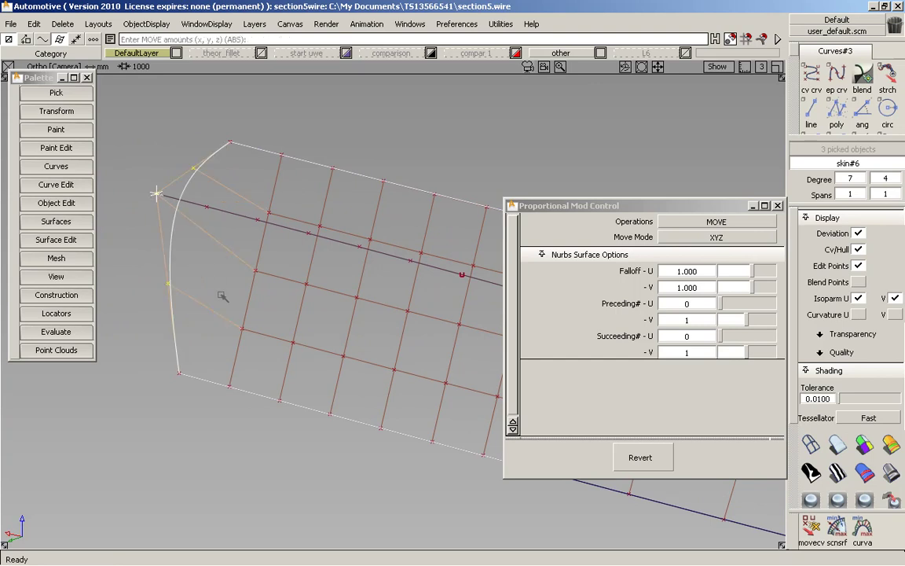
pyautogui.click(256, 271)
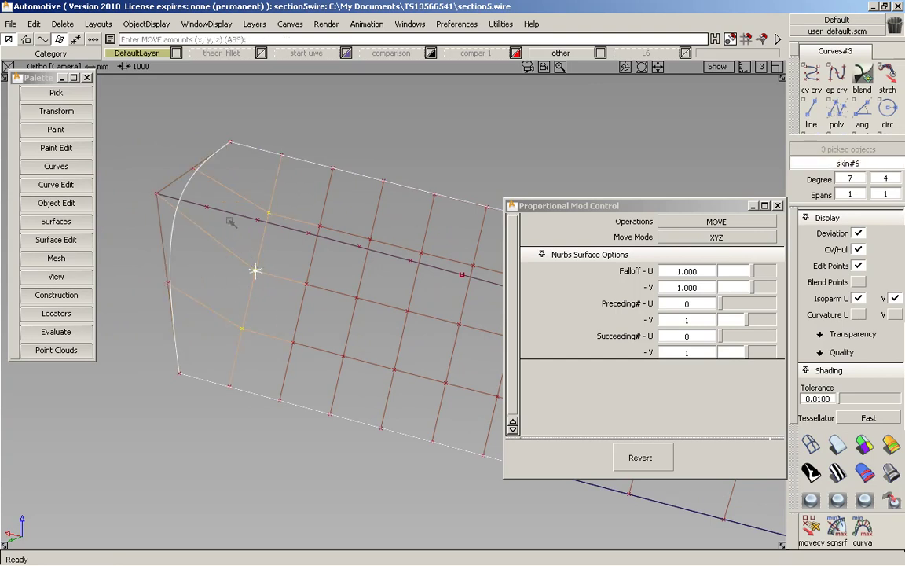
pyautogui.click(210, 207)
pyautogui.click(307, 285)
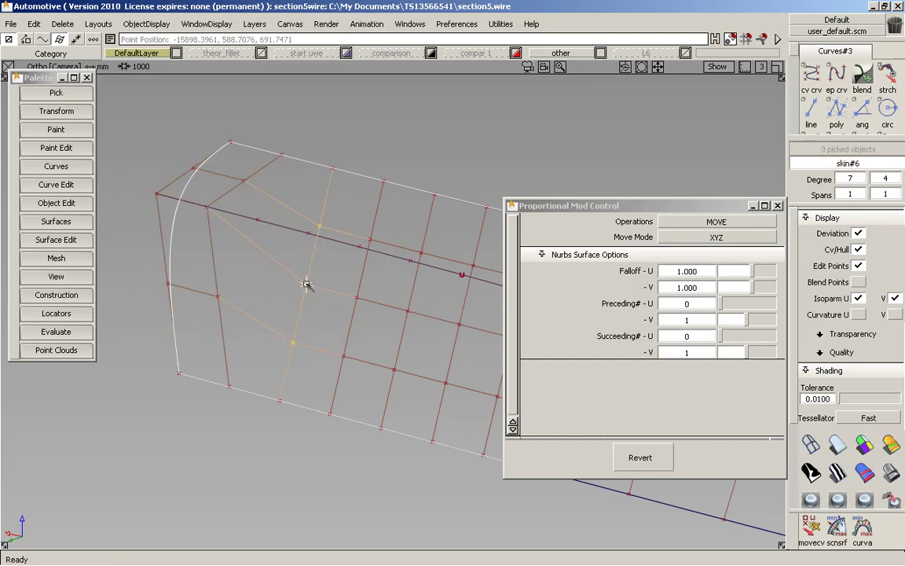
pyautogui.click(357, 297)
pyautogui.click(311, 234)
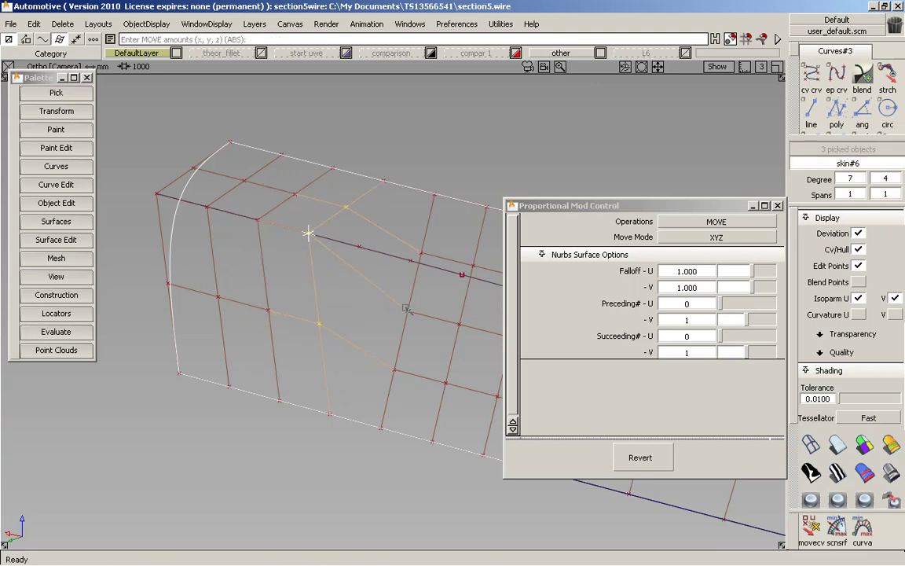
# Snap the fifth and sixth middle-row CVs of the shorter surface to the matching middle curve CVs
pyautogui.click(409, 312)
pyautogui.click(364, 248)
pyautogui.click(311, 235)
pyautogui.click(408, 313)
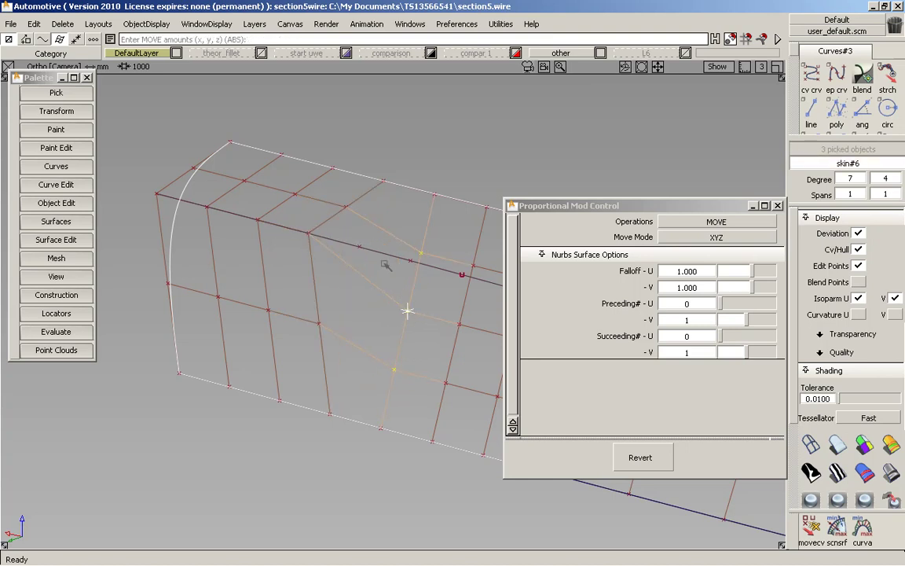
pyautogui.click(360, 247)
pyautogui.click(459, 322)
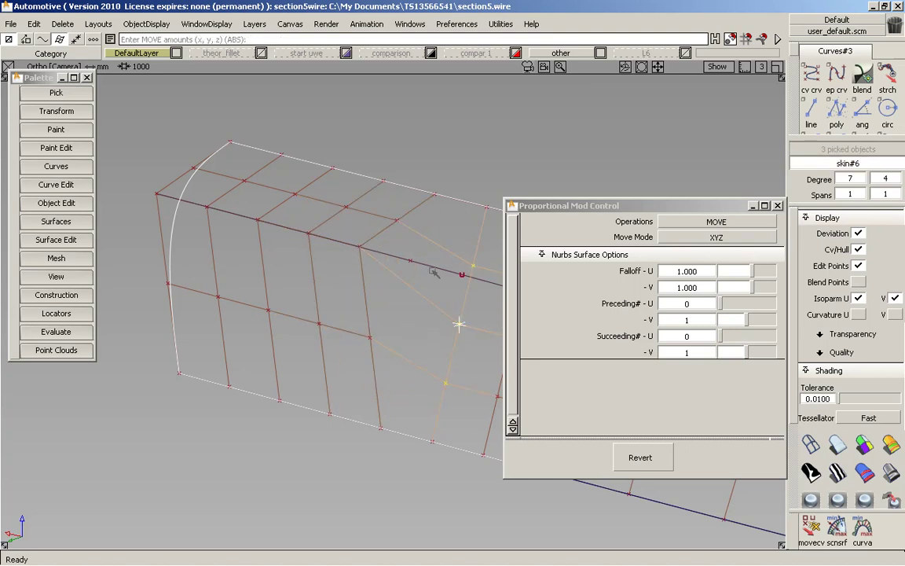
pyautogui.click(410, 261)
# Snap the shorter surface's last two middle-row CVs, up to the seam, to the end CVs of the shorter middle curve
pyautogui.keyDown('alt'); pyautogui.keyDown('shift'); pyautogui.moveTo(351, 288); pyautogui.dragTo(401, 294, button='right'); pyautogui.keyUp('shift'); pyautogui.keyUp('alt')
pyautogui.keyDown('alt'); pyautogui.keyDown('shift'); pyautogui.moveTo(401, 294); pyautogui.dragTo(315, 301, button='middle'); pyautogui.keyUp('shift'); pyautogui.keyUp('alt')
pyautogui.click(400, 335)
pyautogui.click(361, 286)
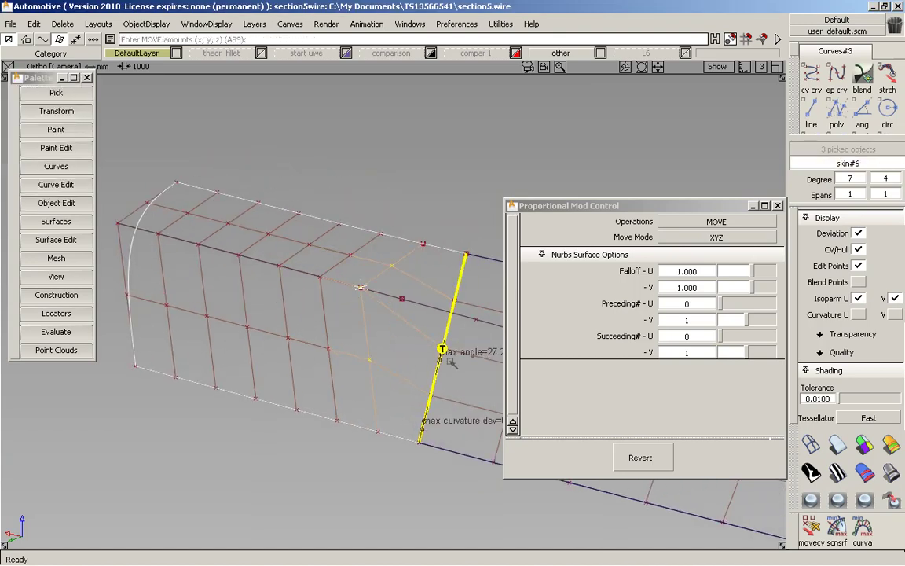
pyautogui.click(443, 349)
pyautogui.click(456, 368)
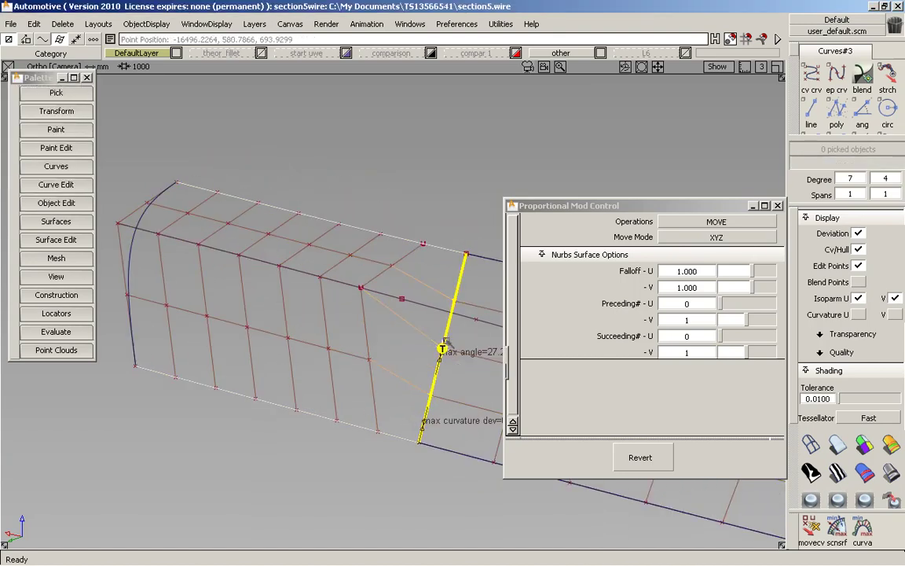
pyautogui.click(400, 299)
# Starting at the seam, snap the longer surface's first middle-row CVs to the matching CVs of the longer middle curve
pyautogui.click(442, 348)
pyautogui.moveTo(436, 307); pyautogui.dragTo(419, 304)
pyautogui.keyDown('alt'); pyautogui.keyDown('shift'); pyautogui.moveTo(440, 348); pyautogui.dragTo(405, 347, button='right'); pyautogui.keyUp('shift'); pyautogui.keyUp('alt')
pyautogui.keyDown('alt'); pyautogui.keyDown('shift'); pyautogui.moveTo(469, 353); pyautogui.dragTo(426, 345, button='middle'); pyautogui.keyUp('shift'); pyautogui.keyUp('alt')
pyautogui.click(460, 352)
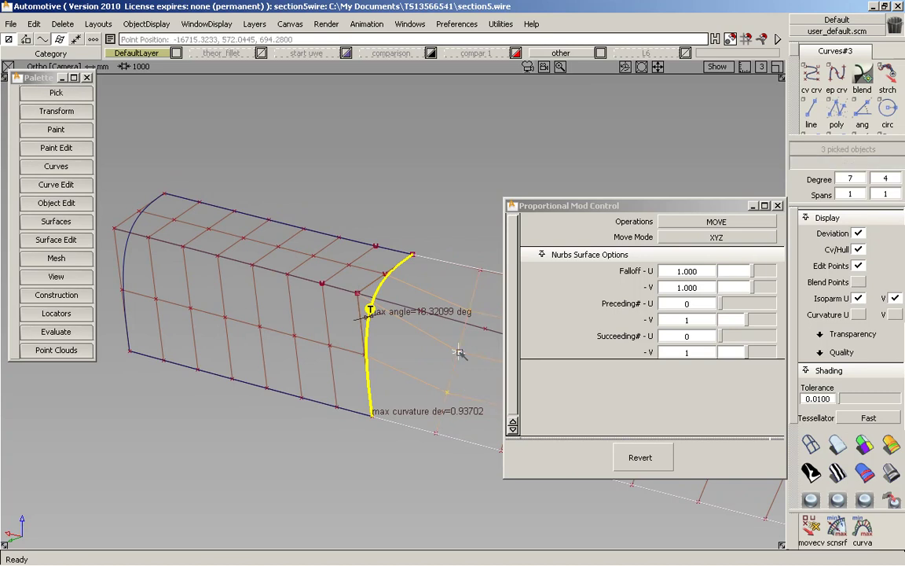
pyautogui.keyDown('alt'); pyautogui.keyDown('shift'); pyautogui.moveTo(459, 352); pyautogui.dragTo(333, 346); pyautogui.keyUp('shift'); pyautogui.keyUp('alt')
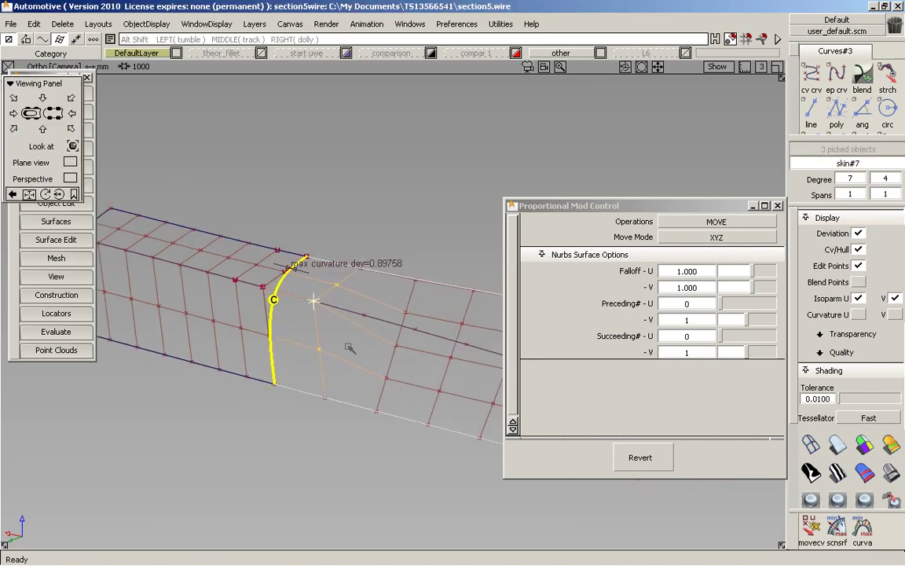
pyautogui.click(396, 348)
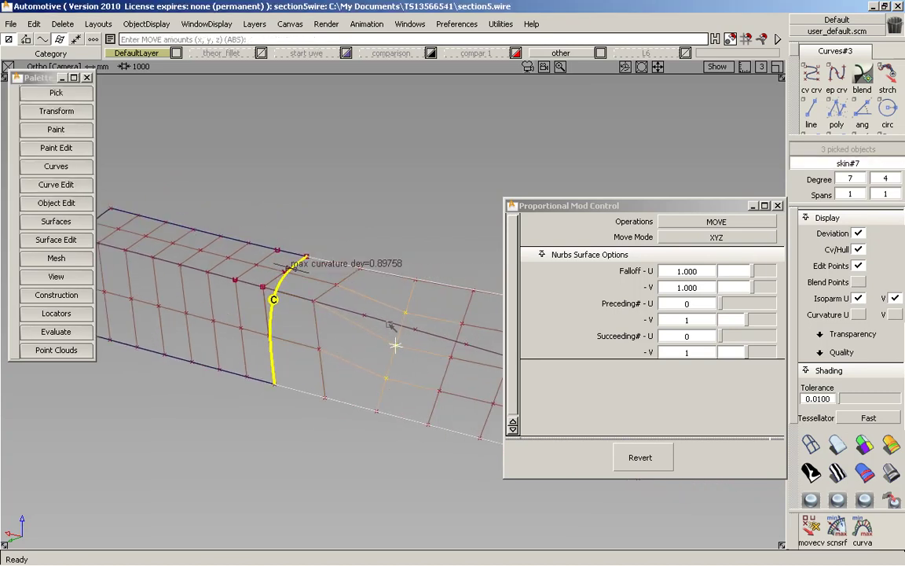
pyautogui.click(442, 339)
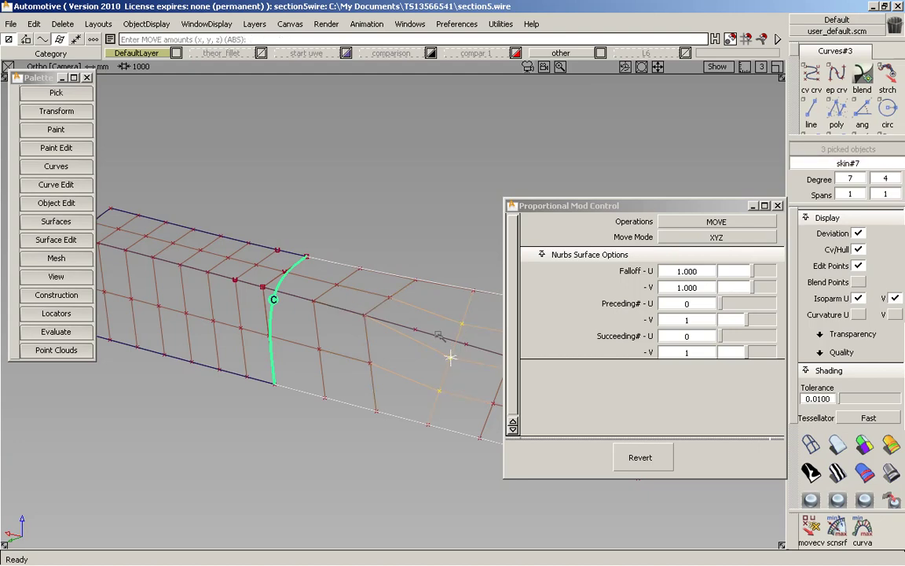
# Snap the longer surface's remaining middle-row CVs to the middle curve, up to its outer end, and turn off CV snapping
pyautogui.keyDown('alt'); pyautogui.keyDown('shift'); pyautogui.moveTo(440, 335); pyautogui.dragTo(425, 349); pyautogui.keyUp('shift'); pyautogui.keyUp('alt')
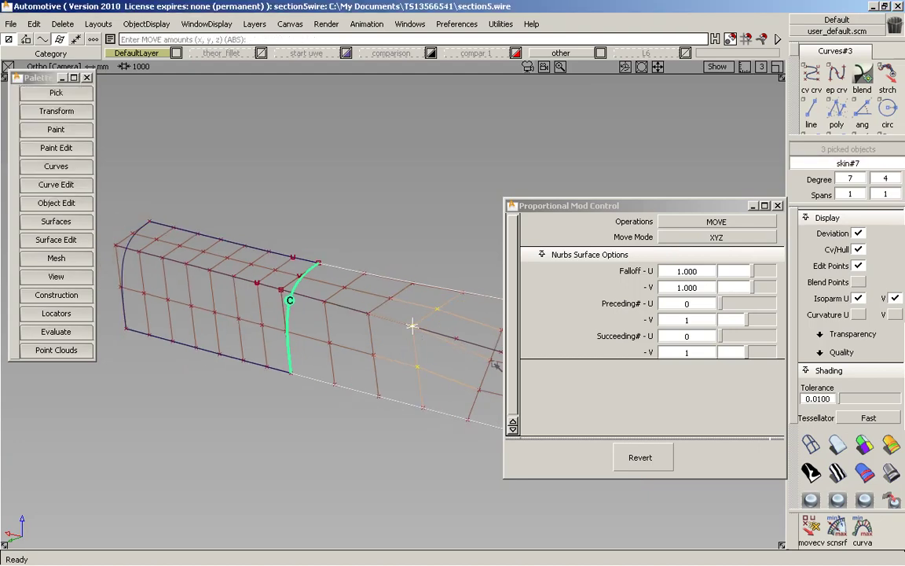
pyautogui.keyDown('alt'); pyautogui.keyDown('shift'); pyautogui.moveTo(410, 314); pyautogui.dragTo(322, 356, button='middle'); pyautogui.keyUp('shift'); pyautogui.keyUp('alt')
pyautogui.click(436, 364)
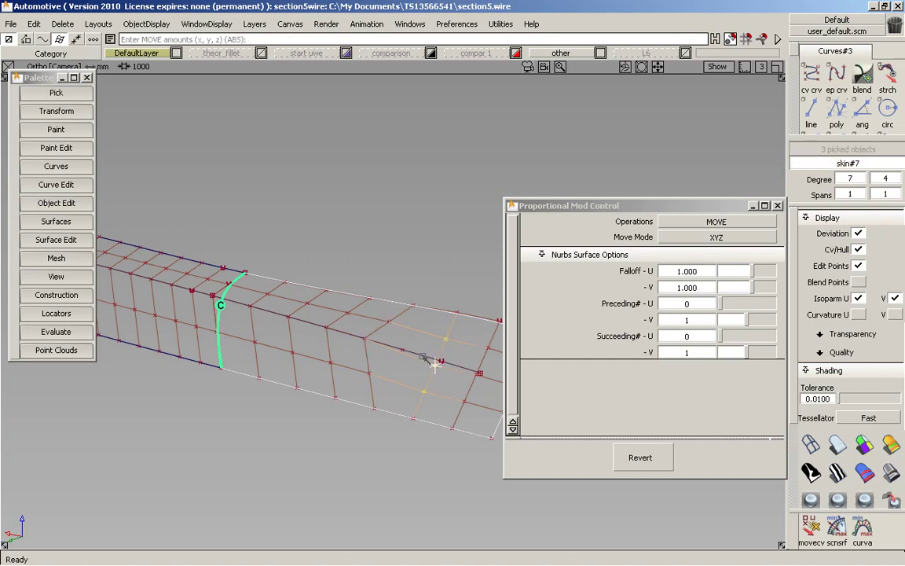
pyautogui.click(477, 374)
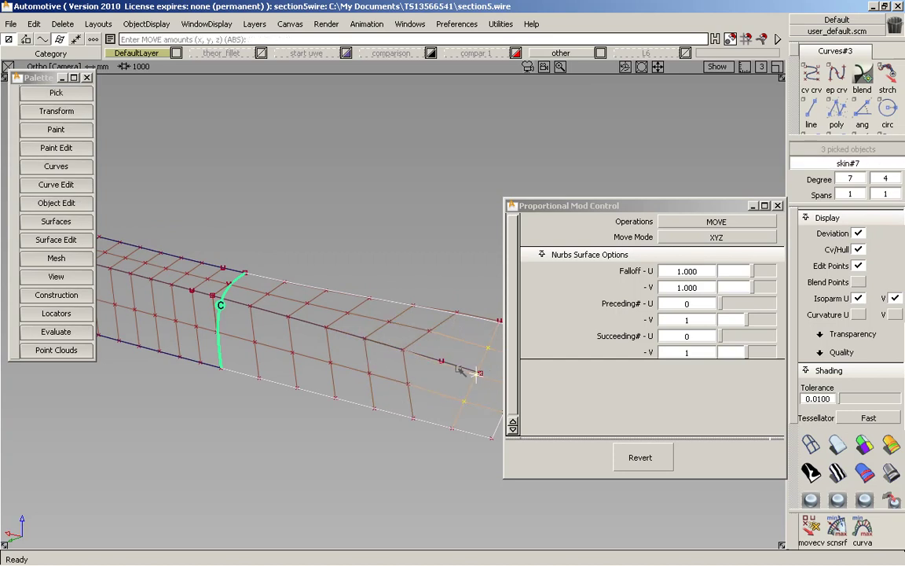
pyautogui.keyDown('alt'); pyautogui.keyDown('shift'); pyautogui.moveTo(462, 373); pyautogui.dragTo(412, 350); pyautogui.keyUp('shift'); pyautogui.keyUp('alt')
pyautogui.click(480, 375)
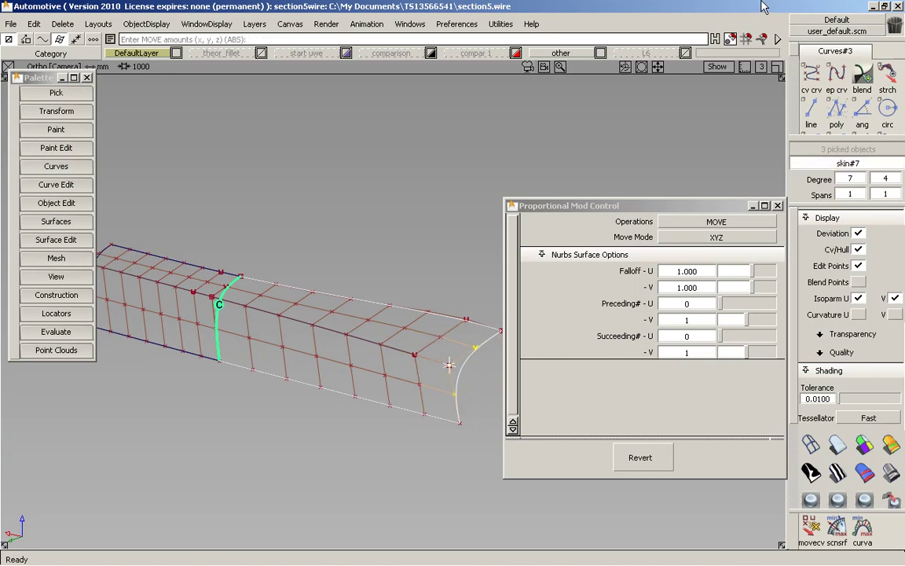
pyautogui.click(732, 40)
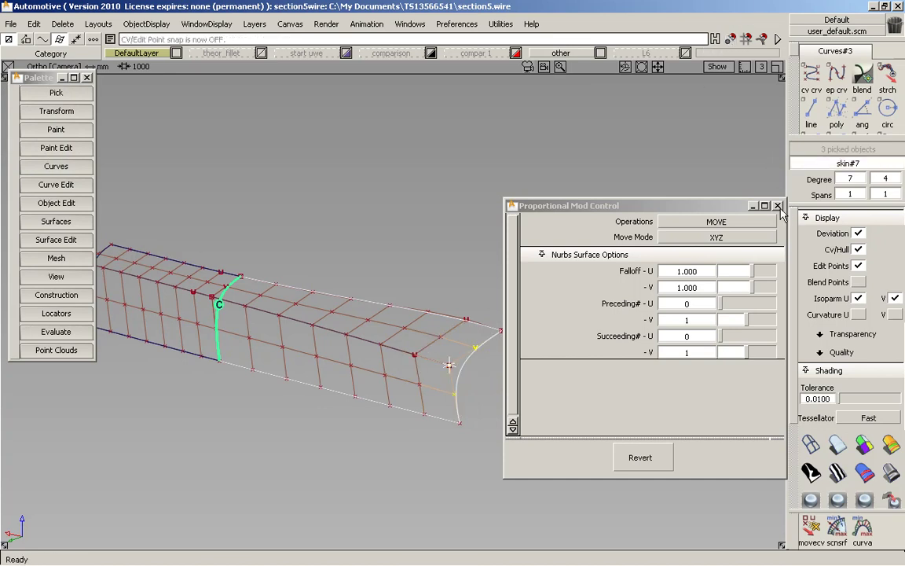
pyautogui.click(777, 207)
# Pick both blend surfaces and delete all locators
pyautogui.keyDown('alt'); pyautogui.keyDown('shift'); pyautogui.moveTo(602, 206); pyautogui.dragTo(425, 474); pyautogui.keyUp('shift'); pyautogui.keyUp('alt')
pyautogui.click(384, 257)
pyautogui.moveTo(277, 267); pyautogui.dragTo(363, 339)
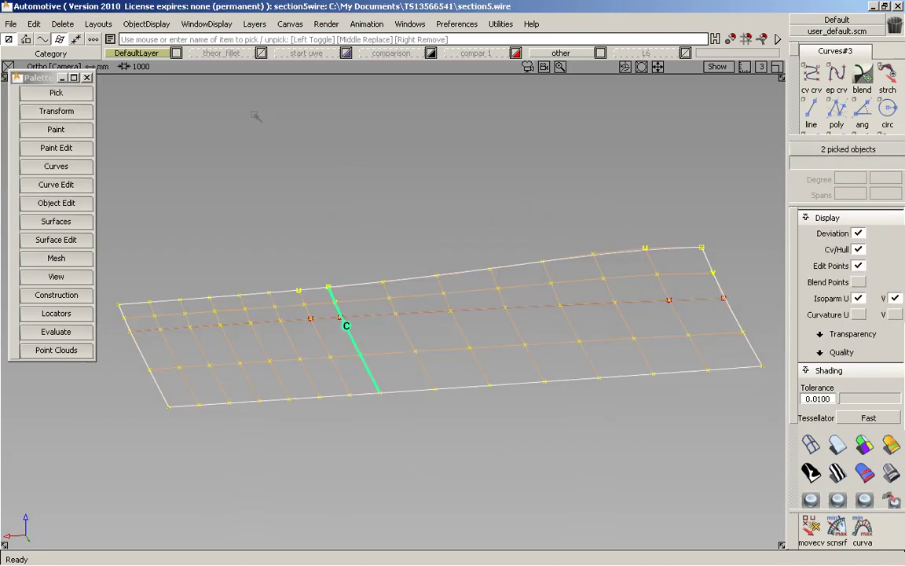
pyautogui.click(58, 23)
pyautogui.click(101, 80)
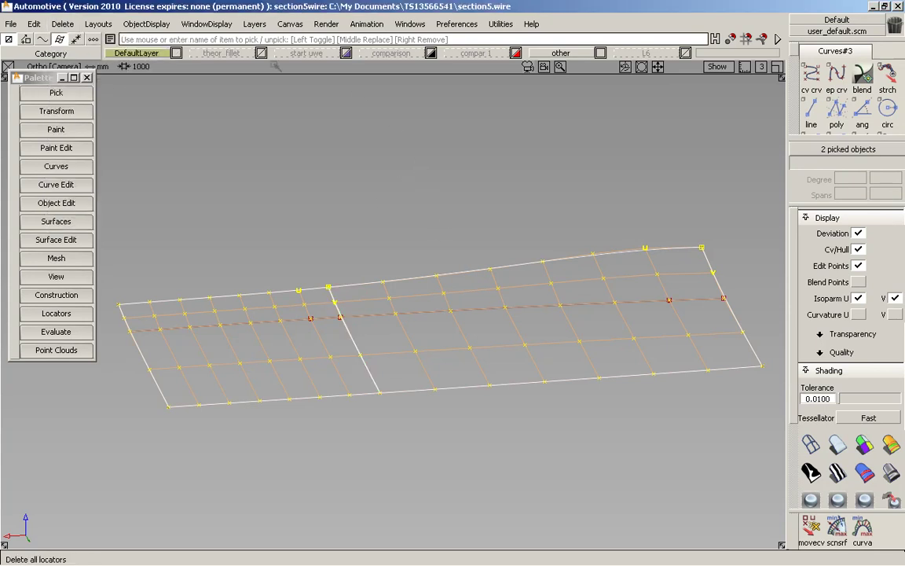
# Create a new layer and assign the two picked blend surfaces to it
pyautogui.click(255, 25)
pyautogui.click(263, 44)
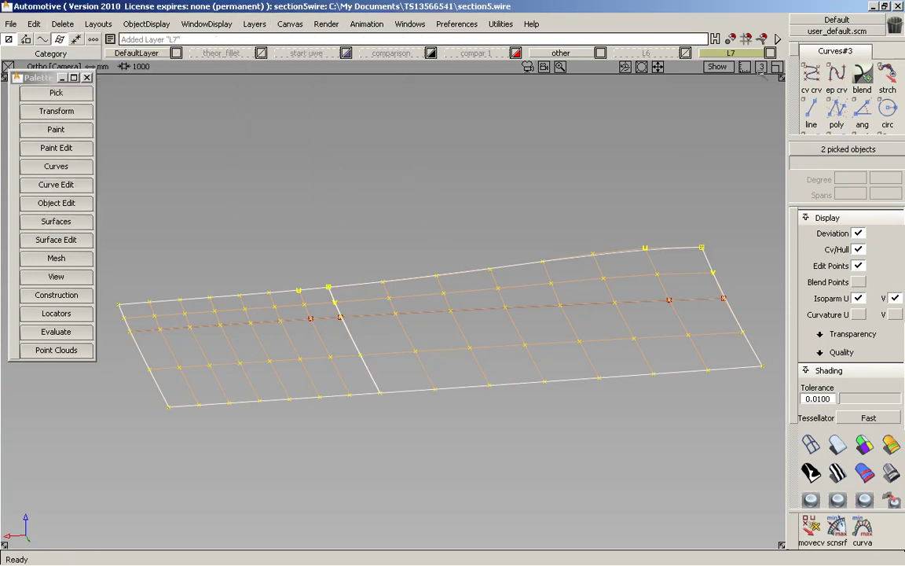
pyautogui.click(764, 117)
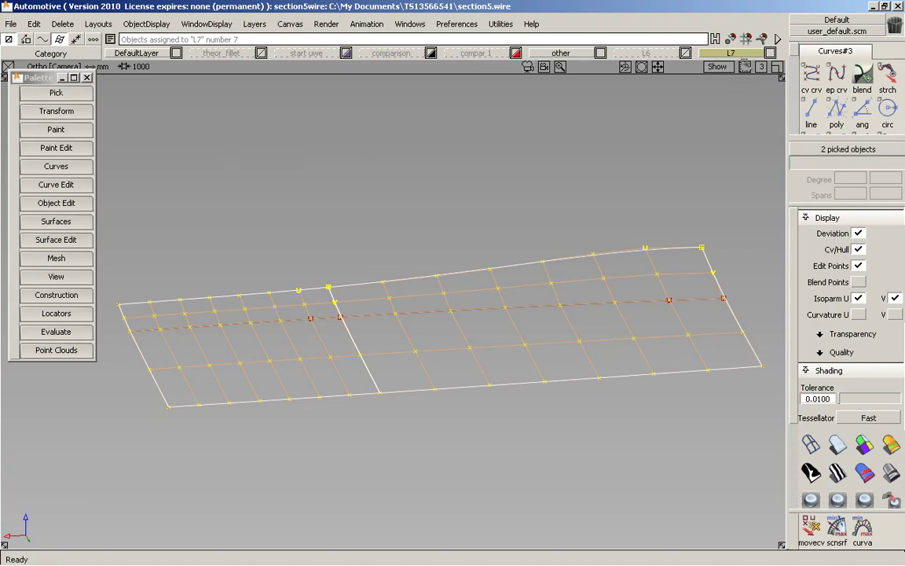
# Rename the new layer "surf", assign the picked blend surfaces to it, and set its color to red
pyautogui.click(744, 55)
pyautogui.write('surf')
pyautogui.press('Return')
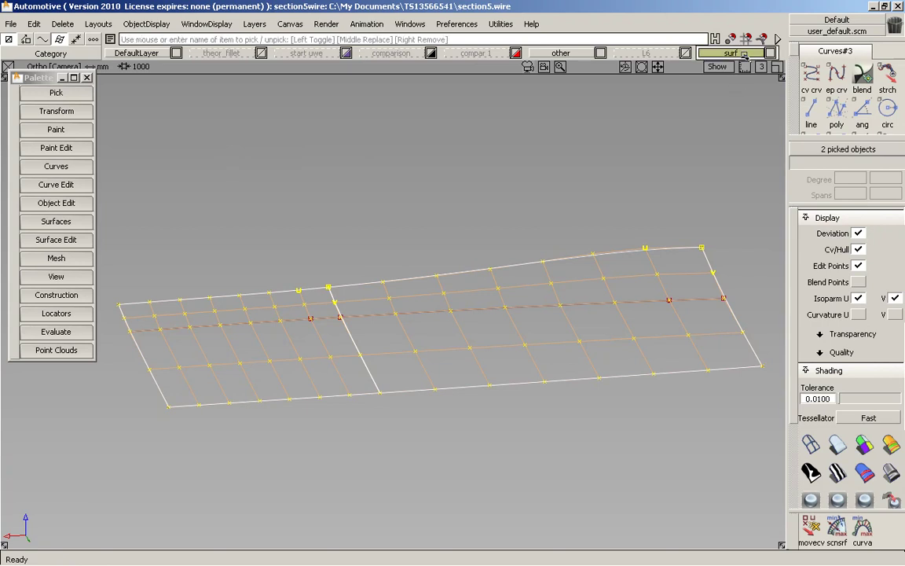
pyautogui.rightClick(744, 55)
pyautogui.click(756, 118)
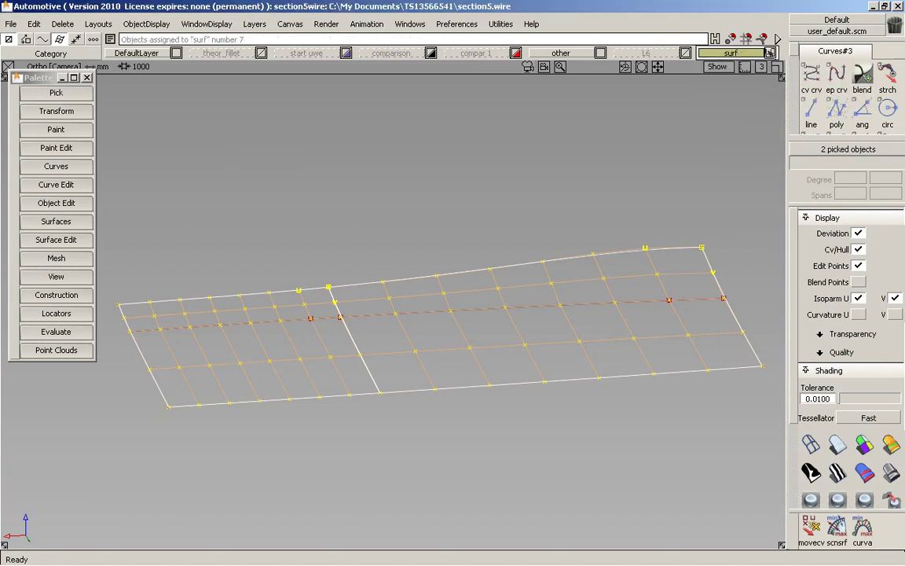
pyautogui.click(770, 53)
pyautogui.click(731, 39)
pyautogui.click(707, 241)
# Make the hidden neighboring surfaces and curves visible around the two blend surfaces
pyautogui.keyDown('alt'); pyautogui.keyDown('shift'); pyautogui.moveTo(282, 264); pyautogui.dragTo(340, 224); pyautogui.keyUp('shift'); pyautogui.keyUp('alt')
pyautogui.click(146, 24)
pyautogui.click(141, 61)
pyautogui.keyDown('alt'); pyautogui.keyDown('shift'); pyautogui.moveTo(314, 260); pyautogui.dragTo(182, 309); pyautogui.keyUp('shift'); pyautogui.keyUp('alt')
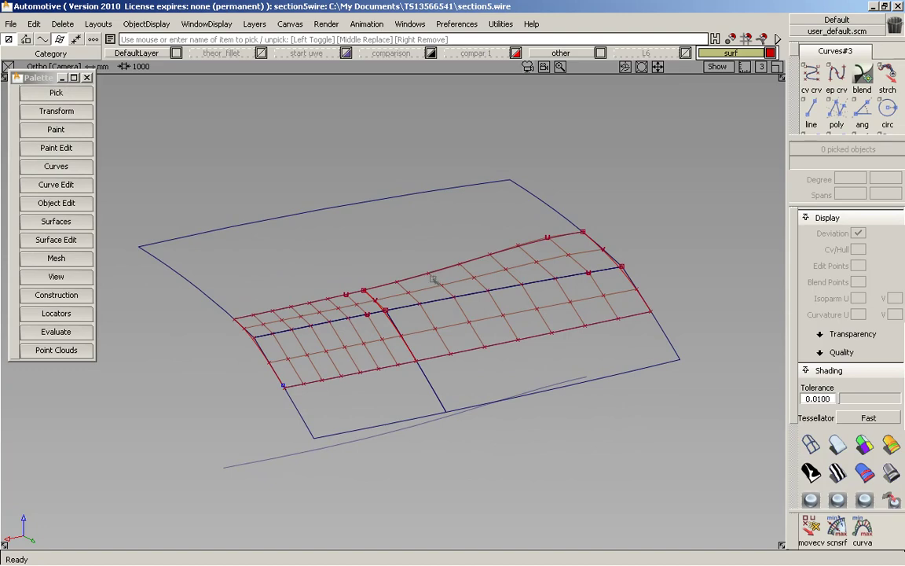
# In the top view, project the upper edges of both blend surfaces onto the large top surface
pyautogui.hotkey('alt', 'shift')
pyautogui.keyDown('alt'); pyautogui.keyDown('shift'); pyautogui.click(30, 113); pyautogui.keyUp('shift'); pyautogui.keyUp('alt')
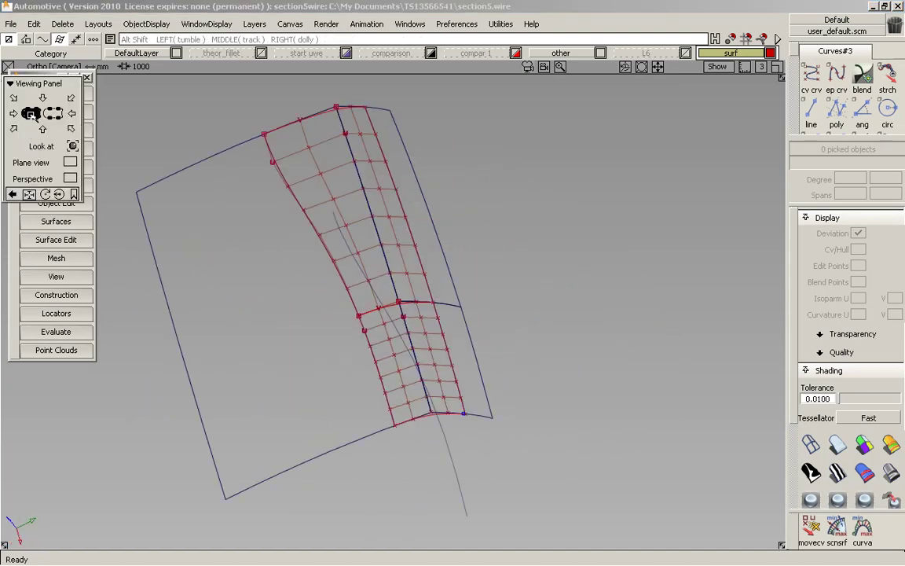
pyautogui.moveTo(418, 449); pyautogui.dragTo(402, 472)
pyautogui.keyDown('ctrl'); pyautogui.keyDown('shift'); pyautogui.moveTo(409, 359); pyautogui.dragTo(380, 339, button='right'); pyautogui.keyUp('shift'); pyautogui.keyUp('ctrl')
pyautogui.click(375, 298)
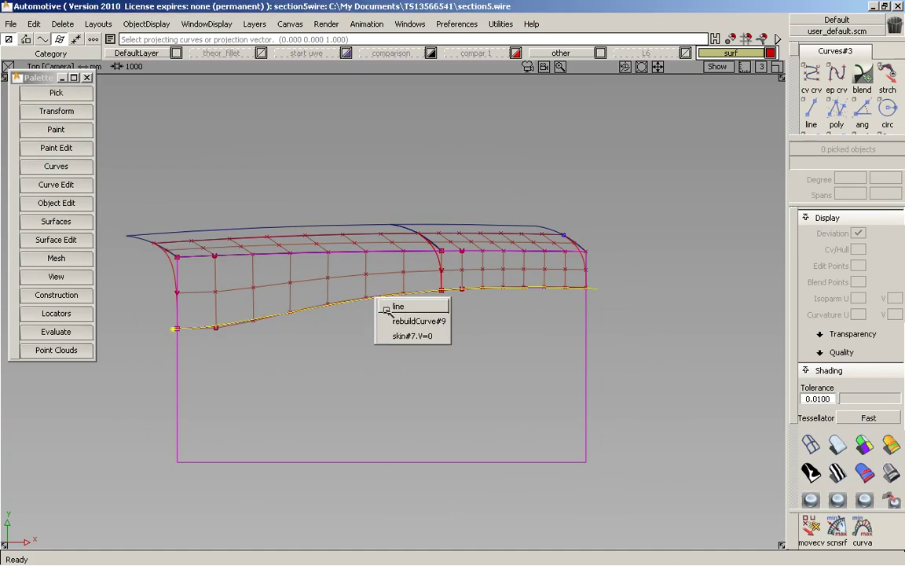
pyautogui.click(397, 306)
pyautogui.click(481, 291)
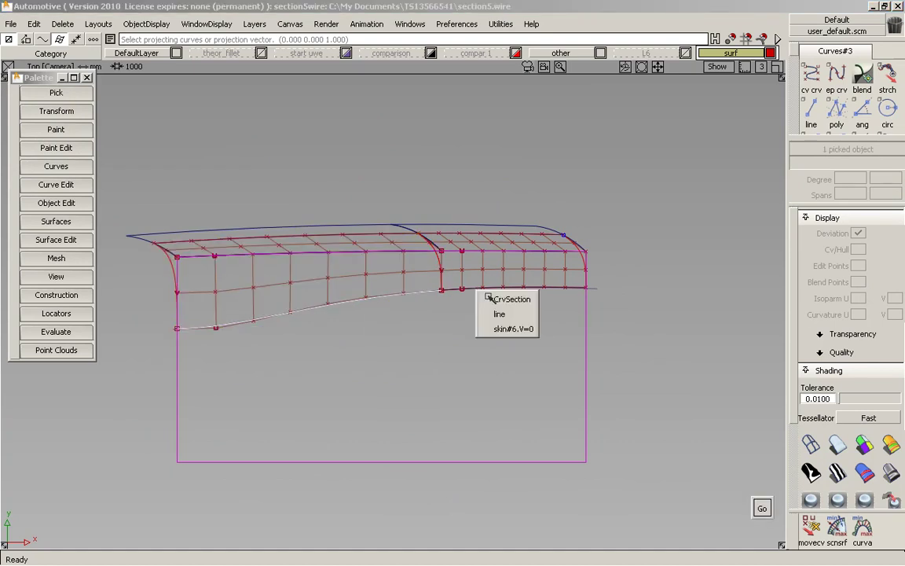
pyautogui.click(484, 334)
pyautogui.press('space')
# Trim the top surface along the projected edges, keeping the part outside the blend
pyautogui.keyDown('ctrl'); pyautogui.keyDown('shift'); pyautogui.moveTo(536, 286); pyautogui.dragTo(572, 384, button='middle'); pyautogui.keyUp('shift'); pyautogui.keyUp('ctrl')
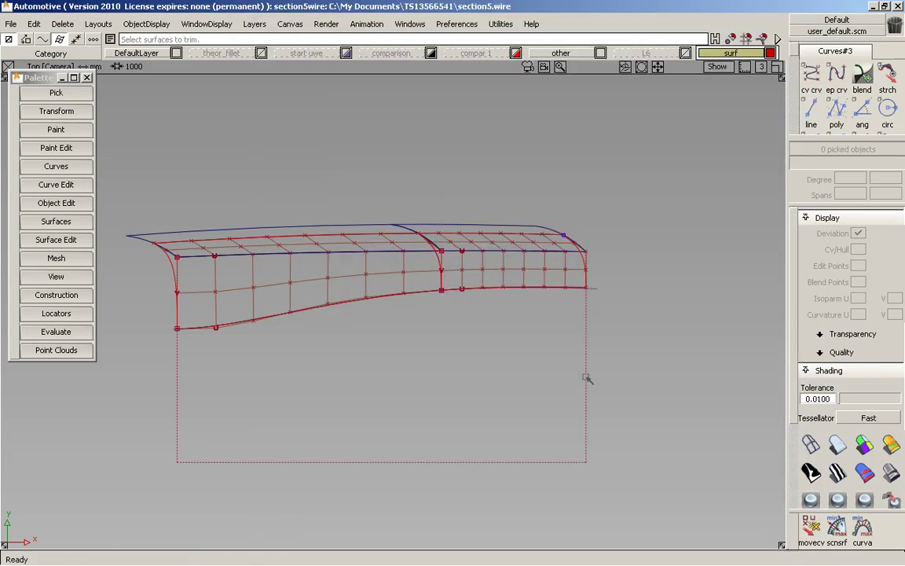
pyautogui.click(586, 376)
pyautogui.click(527, 360)
pyautogui.press('space')
# Pick the five surfaces and hide the remaining construction geometry
pyautogui.keyDown('ctrl'); pyautogui.keyDown('shift'); pyautogui.moveTo(450, 132); pyautogui.dragTo(340, 272); pyautogui.keyUp('shift'); pyautogui.keyUp('ctrl')
pyautogui.moveTo(316, 196)
pyautogui.mouseDown()
pyautogui.moveTo(572, 358)
pyautogui.moveTo(677, 413)
pyautogui.mouseUp()
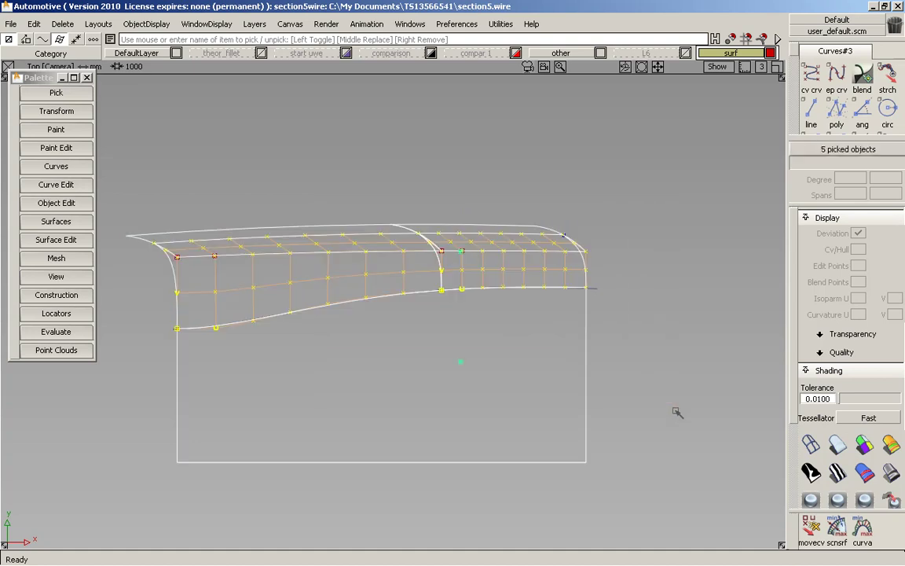
pyautogui.moveTo(402, 402)
pyautogui.keyDown('ctrl'); pyautogui.keyDown('shift'); pyautogui.mouseDown()
pyautogui.moveTo(460, 224)
pyautogui.moveTo(545, 406)
pyautogui.mouseUp(); pyautogui.keyUp('shift'); pyautogui.keyUp('ctrl')
# From the front, project the blend surfaces' lower edges onto the two side surfaces and trim them, keeping the parts outside the blend
pyautogui.hotkey('alt', 'shift')
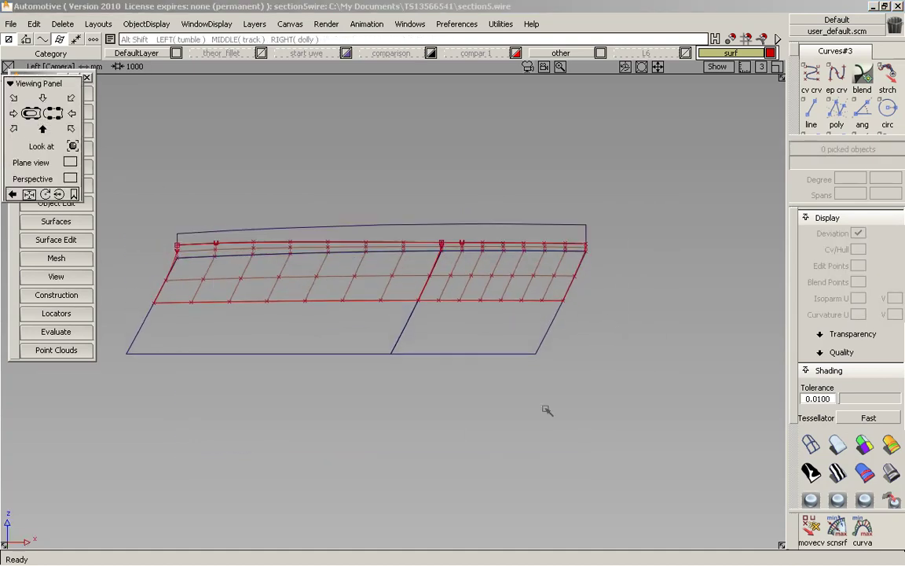
pyautogui.moveTo(380, 339); pyautogui.dragTo(381, 308)
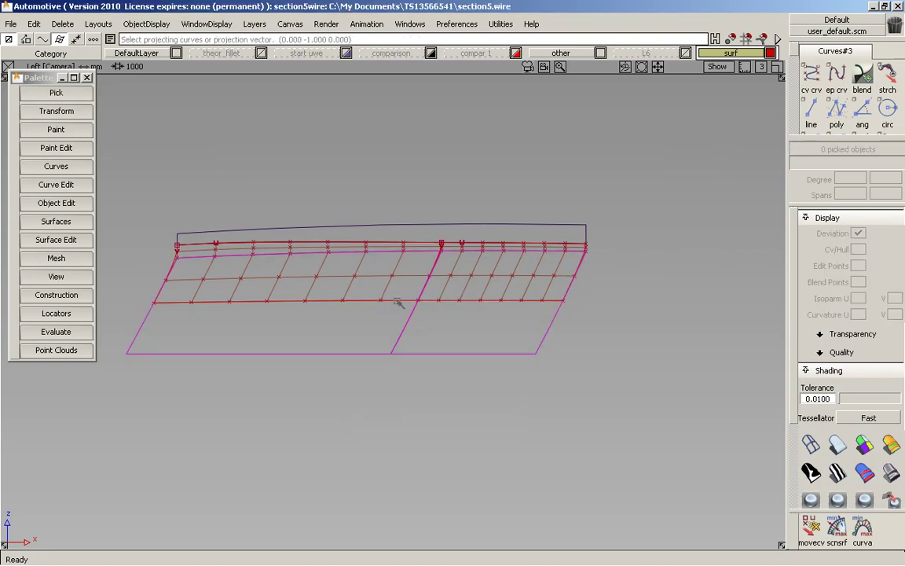
pyautogui.click(452, 301)
pyautogui.keyDown('ctrl'); pyautogui.keyDown('shift'); pyautogui.moveTo(336, 301); pyautogui.dragTo(343, 361); pyautogui.keyUp('shift'); pyautogui.keyUp('ctrl')
pyautogui.click(343, 355)
pyautogui.click(446, 342)
pyautogui.press('space')
# Evaluate the surface continuity along the upper and lower edges of both blend surfaces
pyautogui.keyDown('alt'); pyautogui.keyDown('shift'); pyautogui.moveTo(397, 308); pyautogui.dragTo(489, 257); pyautogui.keyUp('shift'); pyautogui.keyUp('alt')
pyautogui.keyDown('alt'); pyautogui.keyDown('shift'); pyautogui.moveTo(491, 257); pyautogui.dragTo(506, 261, button='right'); pyautogui.keyUp('shift'); pyautogui.keyUp('alt')
pyautogui.keyDown('alt'); pyautogui.keyDown('shift'); pyautogui.moveTo(507, 260); pyautogui.dragTo(463, 297, button='middle'); pyautogui.keyUp('shift'); pyautogui.keyUp('alt')
pyautogui.keyDown('alt'); pyautogui.keyDown('shift'); pyautogui.moveTo(397, 221); pyautogui.dragTo(396, 260); pyautogui.keyUp('shift'); pyautogui.keyUp('alt')
pyautogui.keyDown('ctrl'); pyautogui.keyDown('shift'); pyautogui.click(354, 196); pyautogui.keyUp('shift'); pyautogui.keyUp('ctrl')
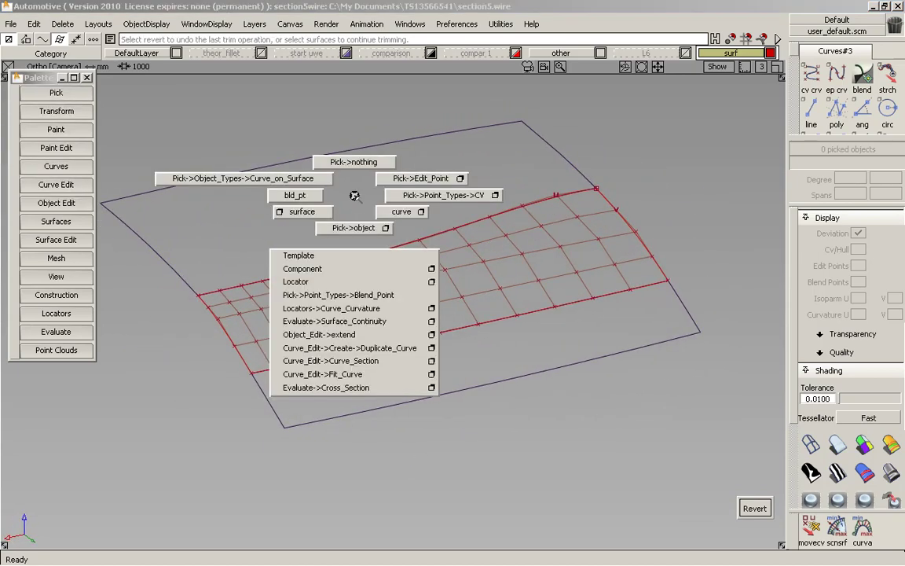
pyautogui.click(335, 321)
pyautogui.click(405, 244)
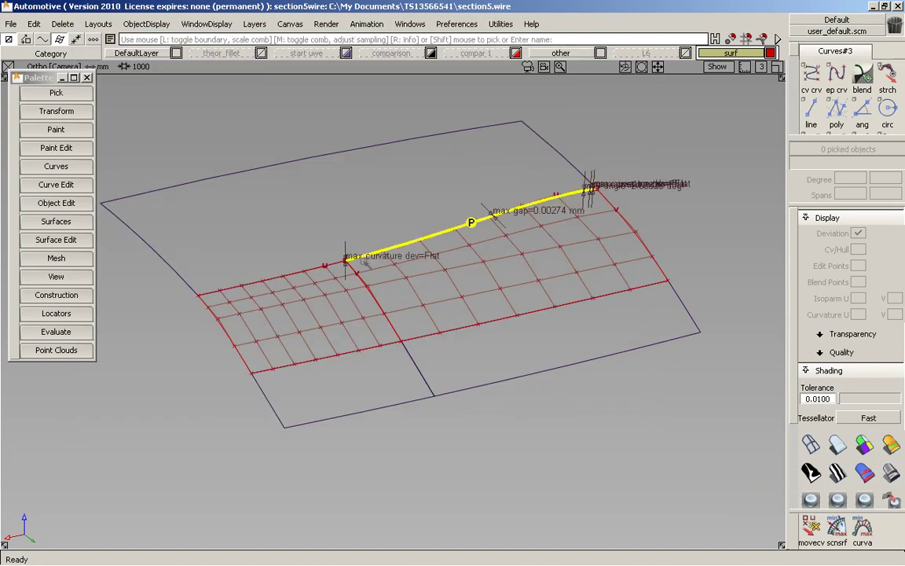
pyautogui.click(305, 271)
pyautogui.click(343, 355)
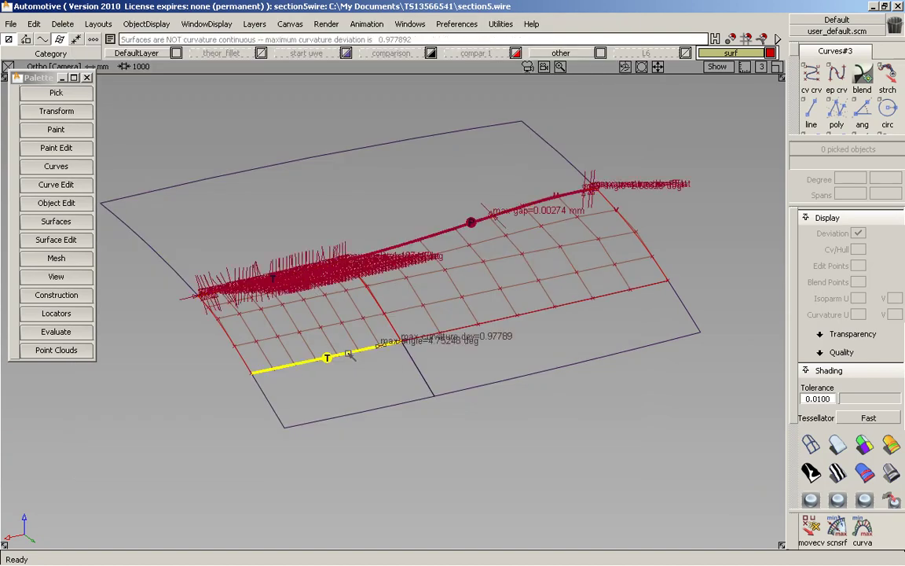
pyautogui.click(488, 322)
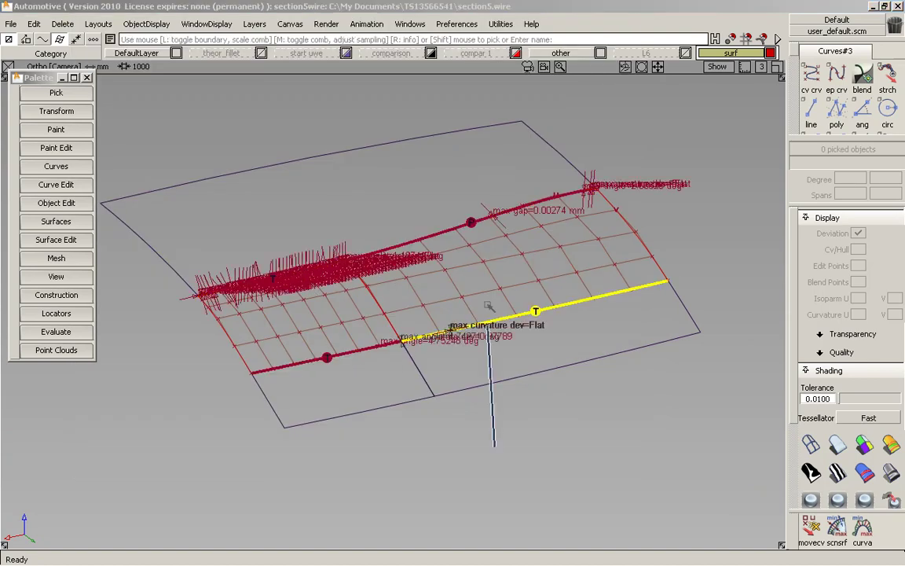
# Open the options of the Align tool and delete all continuity locators, keeping the surface edges unobstructed
pyautogui.click(41, 203)
pyautogui.moveTo(110, 281)
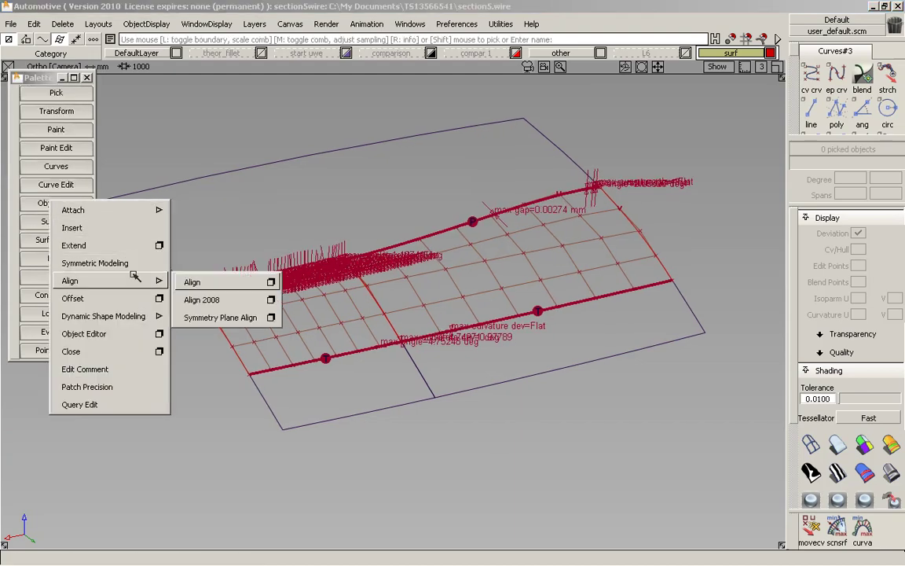
pyautogui.click(270, 283)
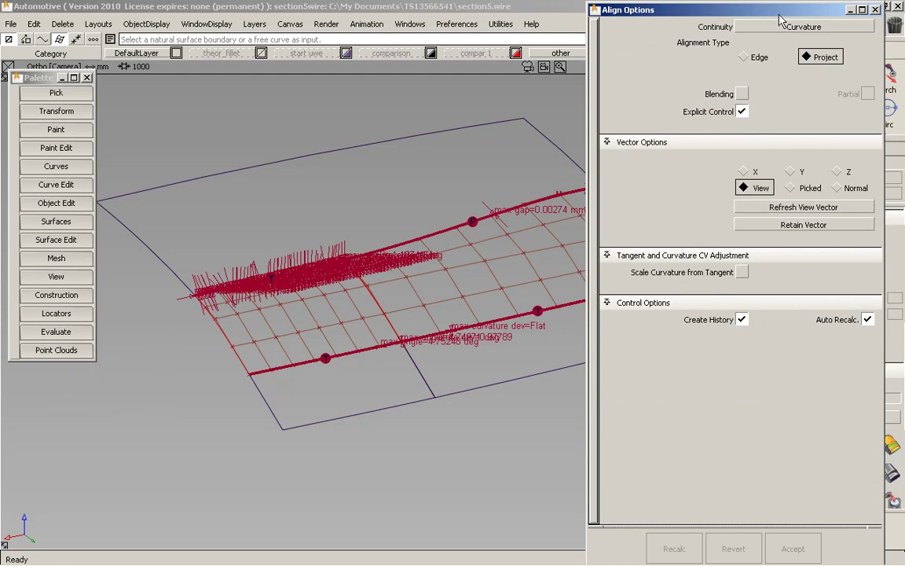
pyautogui.moveTo(779, 13); pyautogui.dragTo(762, 120)
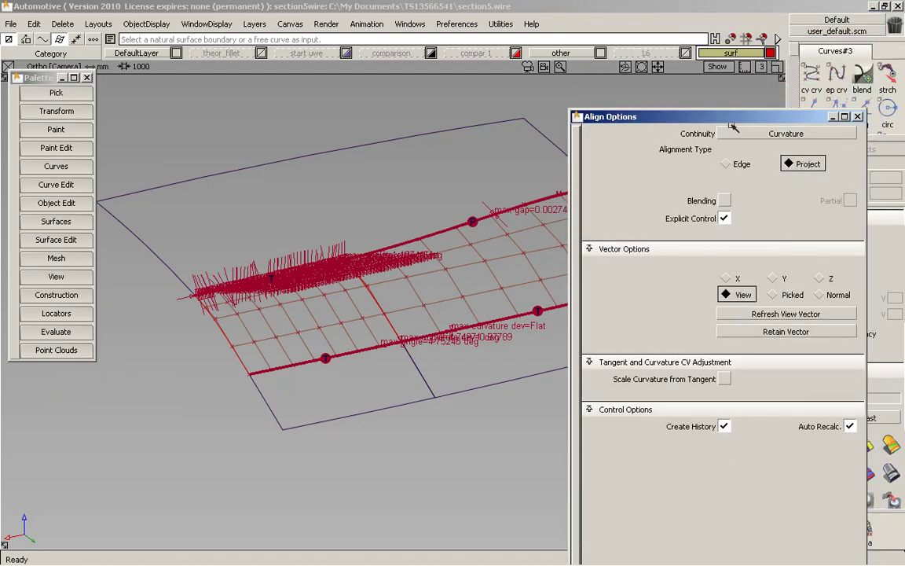
pyautogui.moveTo(738, 119); pyautogui.dragTo(628, 188)
pyautogui.click(62, 23)
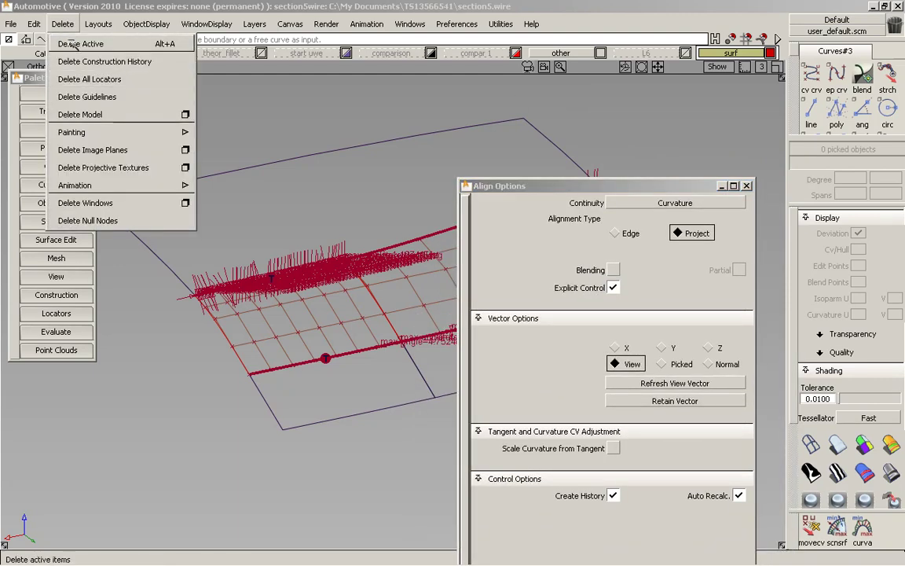
pyautogui.click(93, 79)
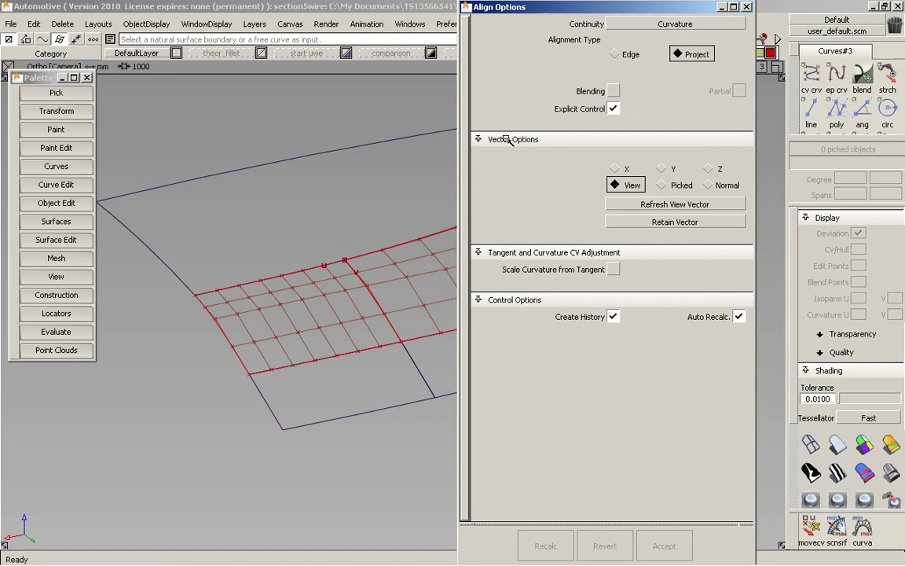
pyautogui.moveTo(562, 14); pyautogui.dragTo(190, 61)
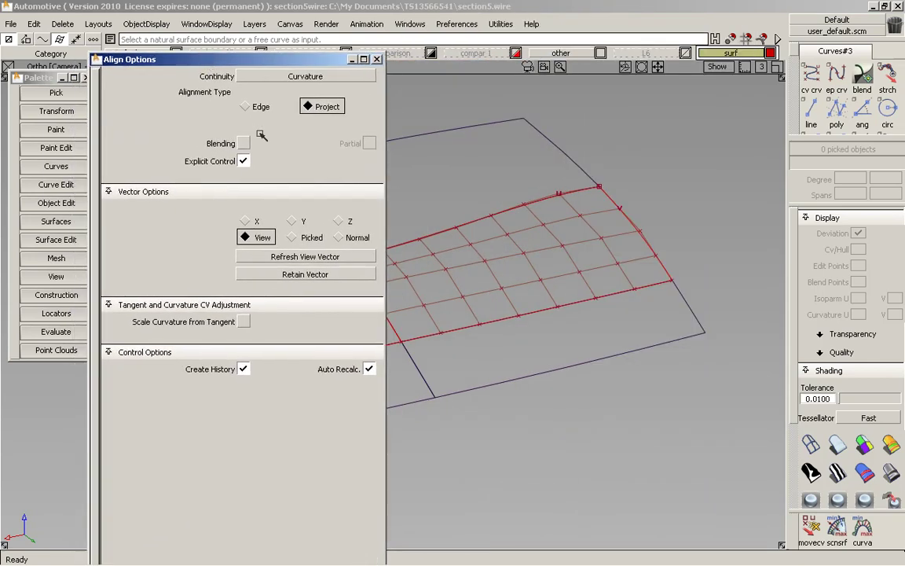
# Align the longer blend surface's upper edge to the trimmed top surface with Curvature continuity, and set its continuity check type to Curvature
pyautogui.click(510, 208)
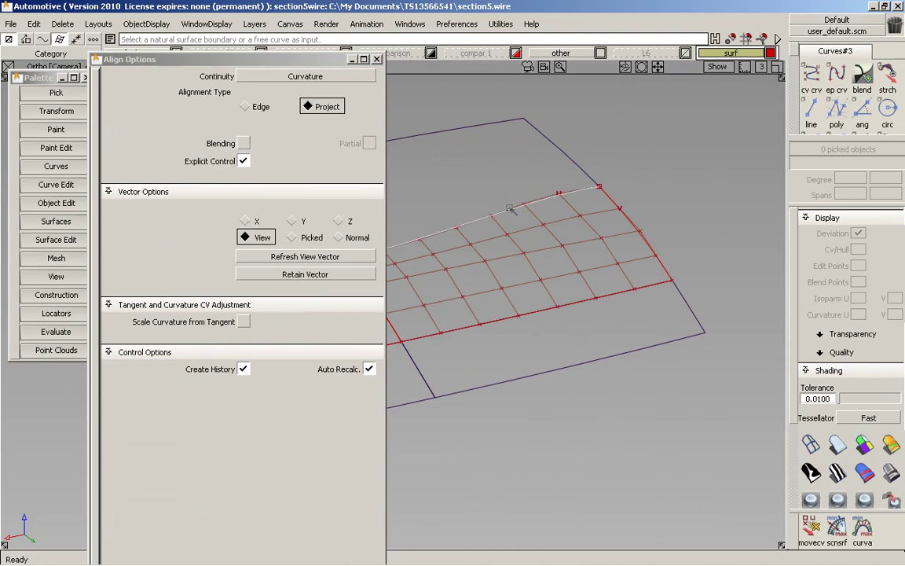
pyautogui.click(510, 208)
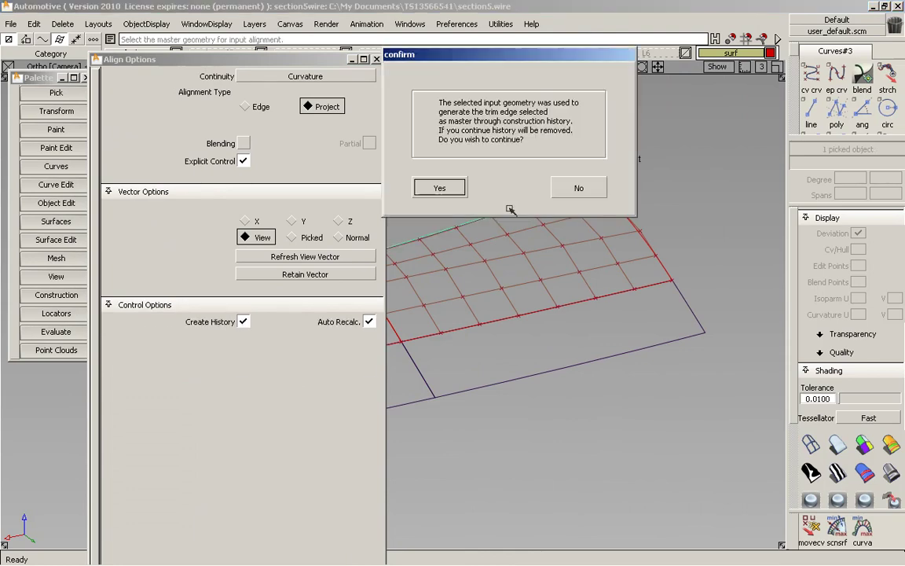
pyautogui.click(440, 188)
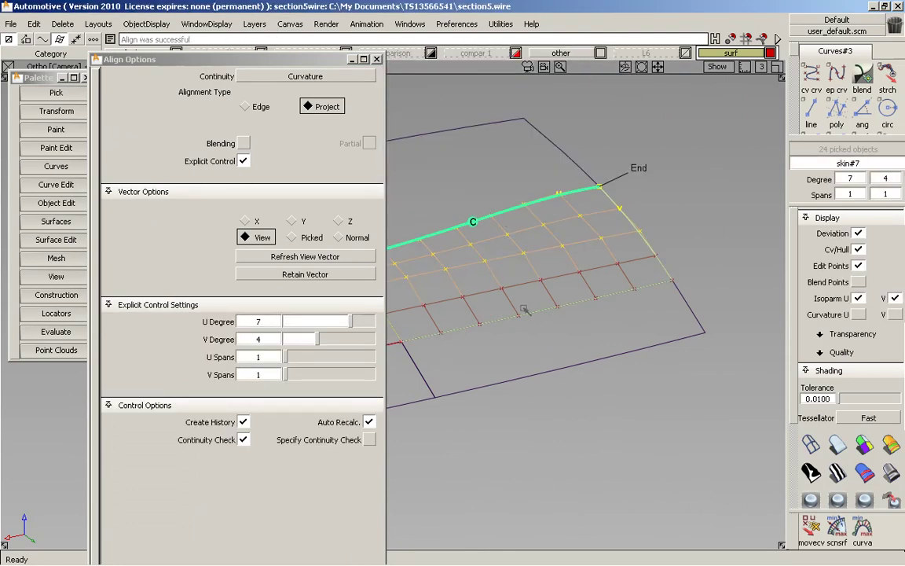
pyautogui.click(371, 440)
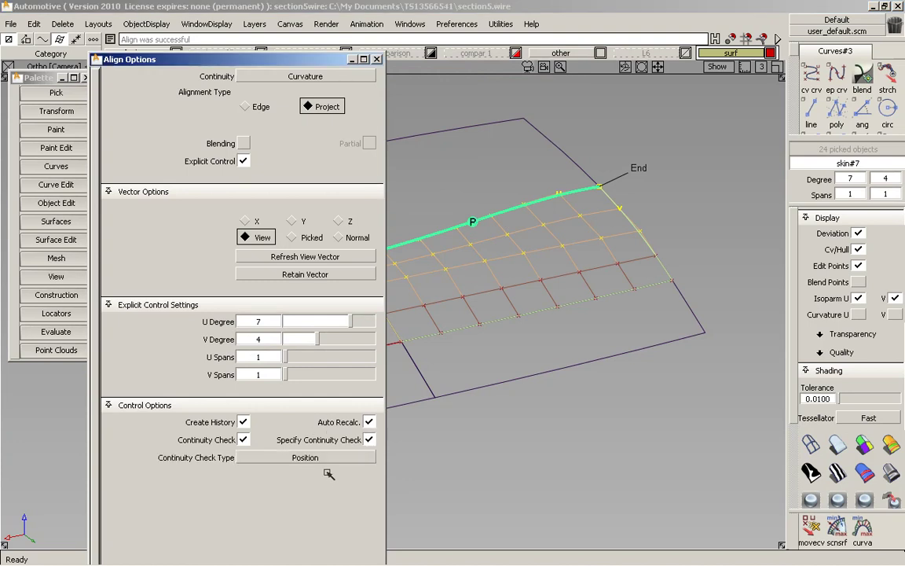
pyautogui.click(310, 457)
pyautogui.click(325, 499)
# Align the longer blend surface's lower edge to the trimmed side surface with Curvature continuity, using V degree 5
pyautogui.click(545, 312)
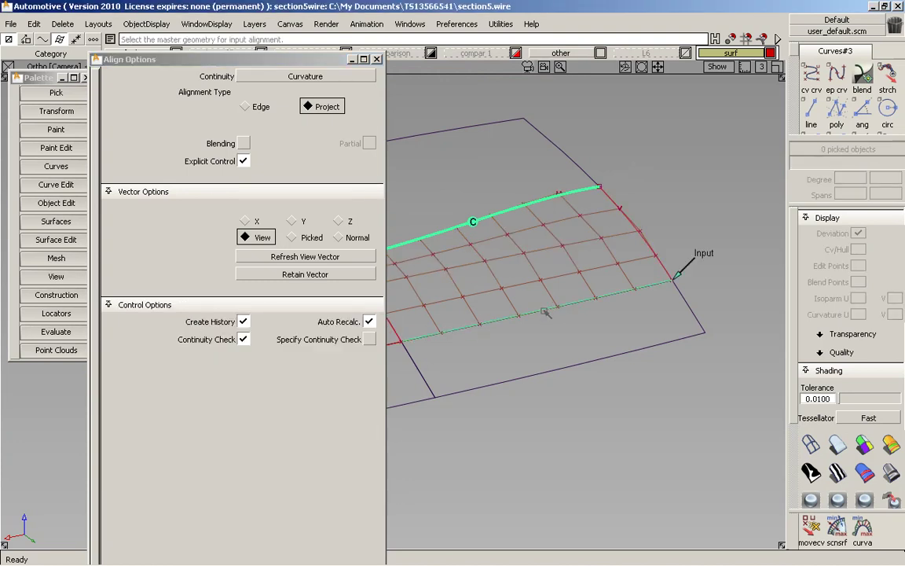
pyautogui.click(545, 312)
pyautogui.click(475, 290)
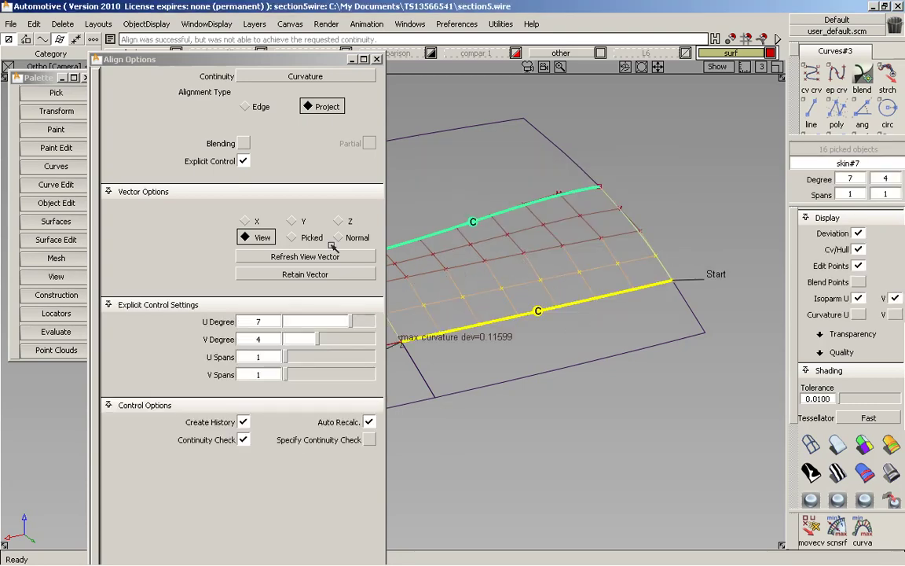
pyautogui.moveTo(319, 334); pyautogui.dragTo(323, 333)
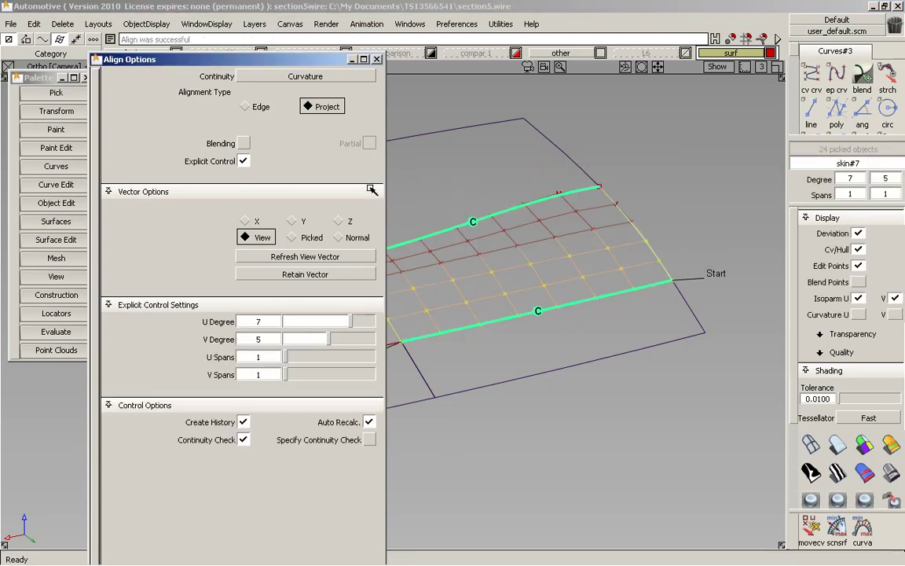
# Align the shorter blend surface's upper and lower edges to their neighboring surfaces with Curvature continuity, using V degree 5, and close the Align options
pyautogui.moveTo(295, 61); pyautogui.dragTo(762, 6)
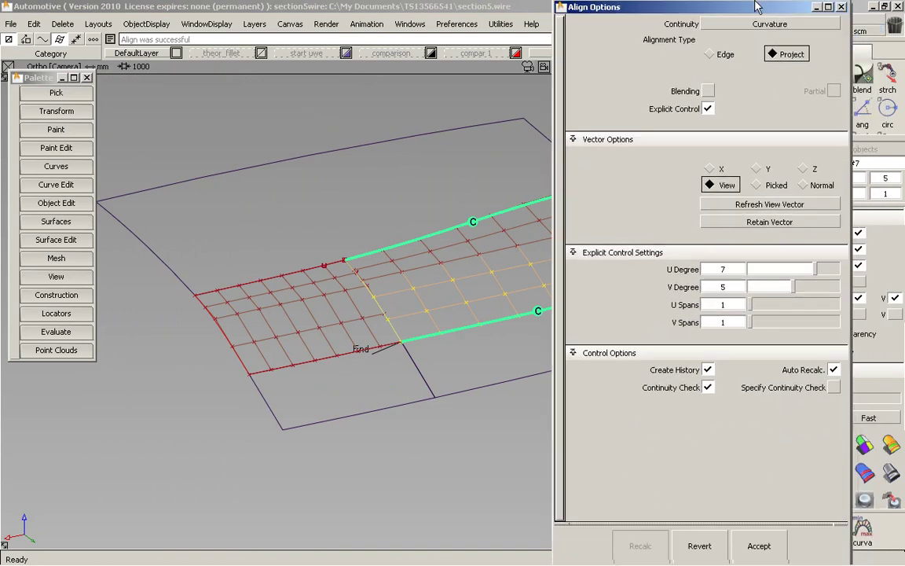
pyautogui.keyDown('ctrl'); pyautogui.keyDown('shift'); pyautogui.moveTo(323, 472); pyautogui.dragTo(354, 208); pyautogui.keyUp('shift'); pyautogui.keyUp('ctrl')
pyautogui.keyDown('alt'); pyautogui.keyDown('shift'); pyautogui.moveTo(360, 332); pyautogui.dragTo(320, 278); pyautogui.keyUp('shift'); pyautogui.keyUp('alt')
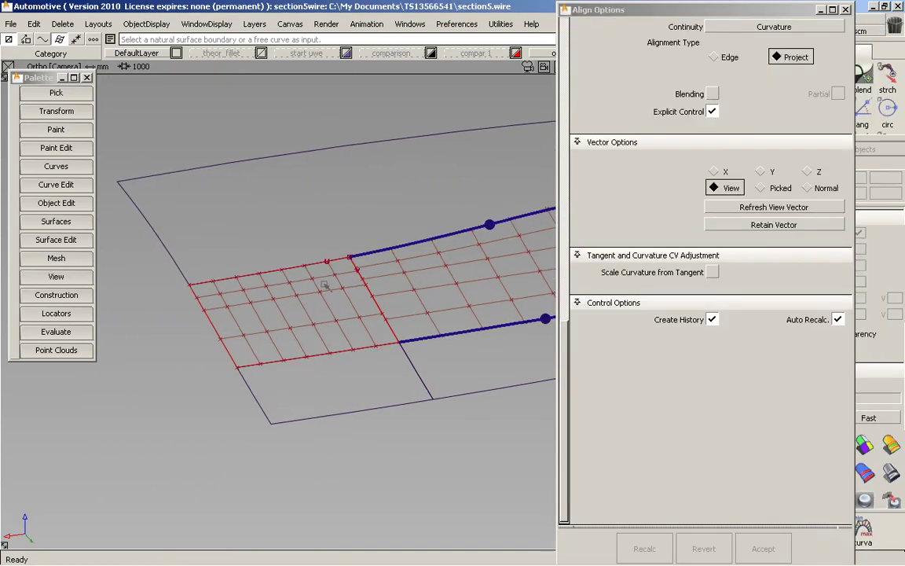
pyautogui.click(318, 265)
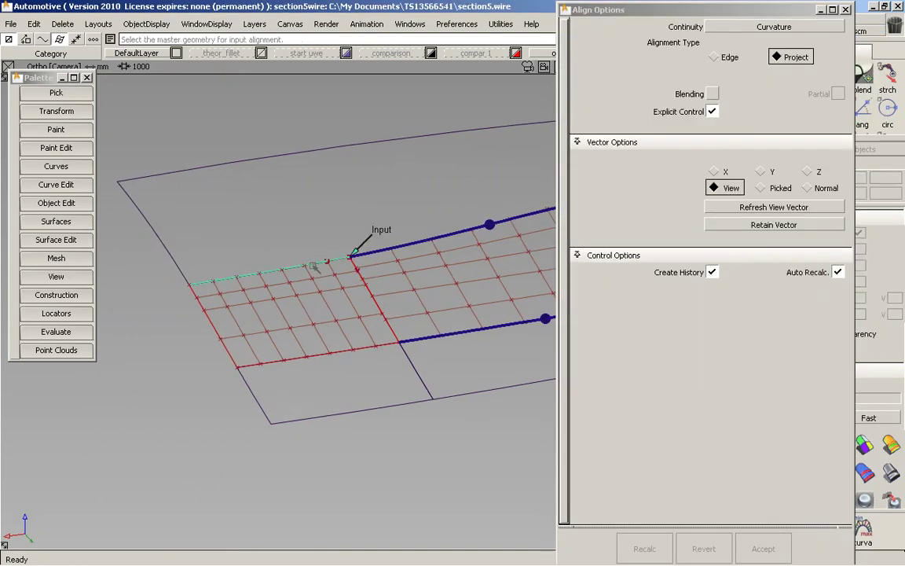
pyautogui.click(368, 348)
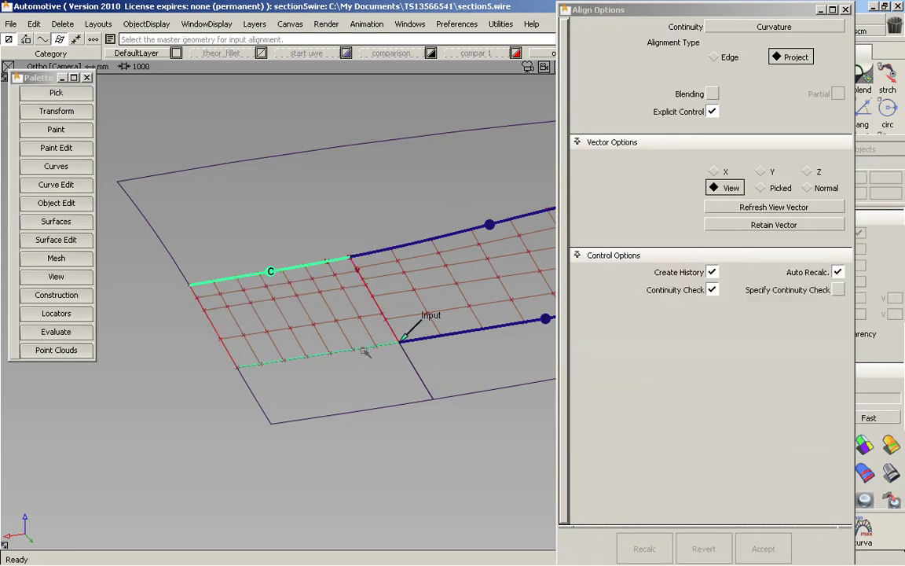
pyautogui.click(363, 351)
pyautogui.moveTo(787, 288); pyautogui.dragTo(797, 289)
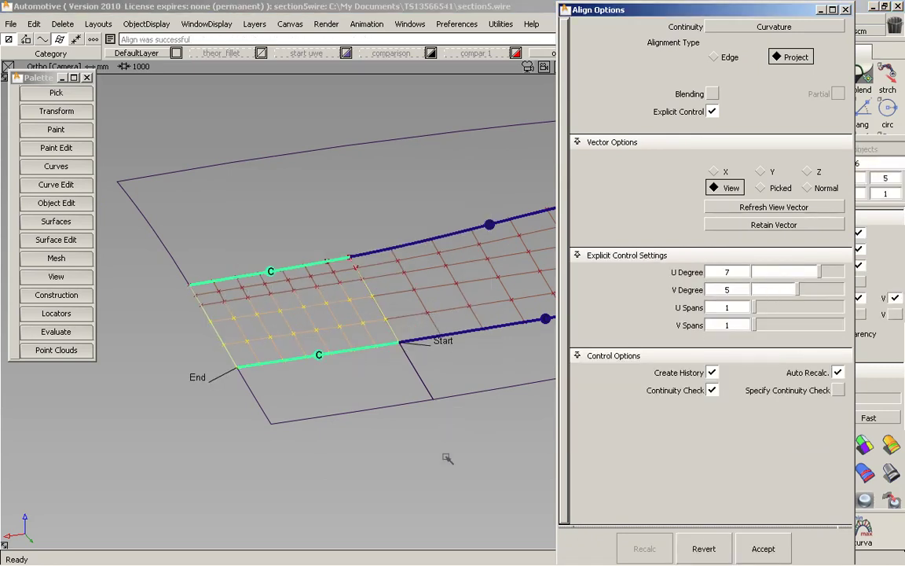
pyautogui.click(447, 430)
pyautogui.keyDown('alt'); pyautogui.keyDown('shift'); pyautogui.moveTo(469, 287); pyautogui.dragTo(329, 311); pyautogui.keyUp('shift'); pyautogui.keyUp('alt')
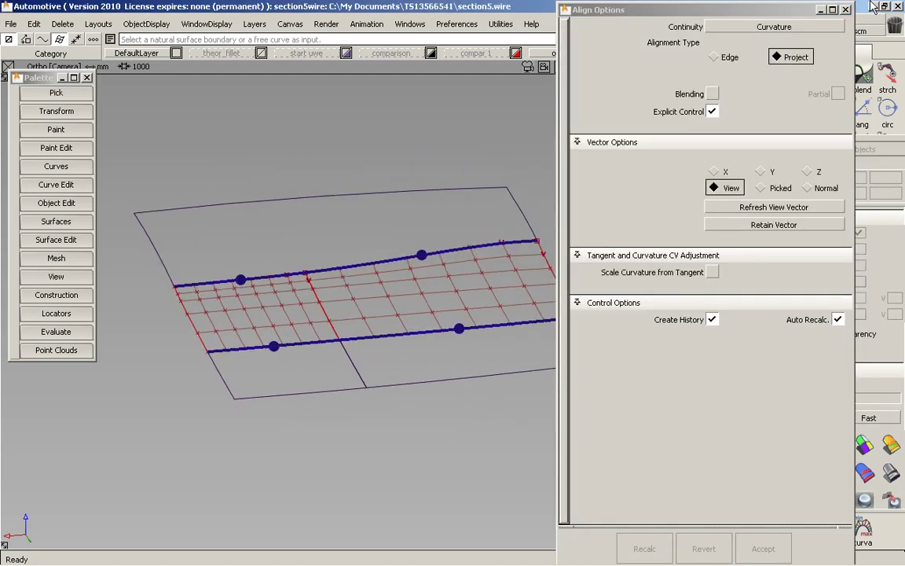
pyautogui.click(847, 9)
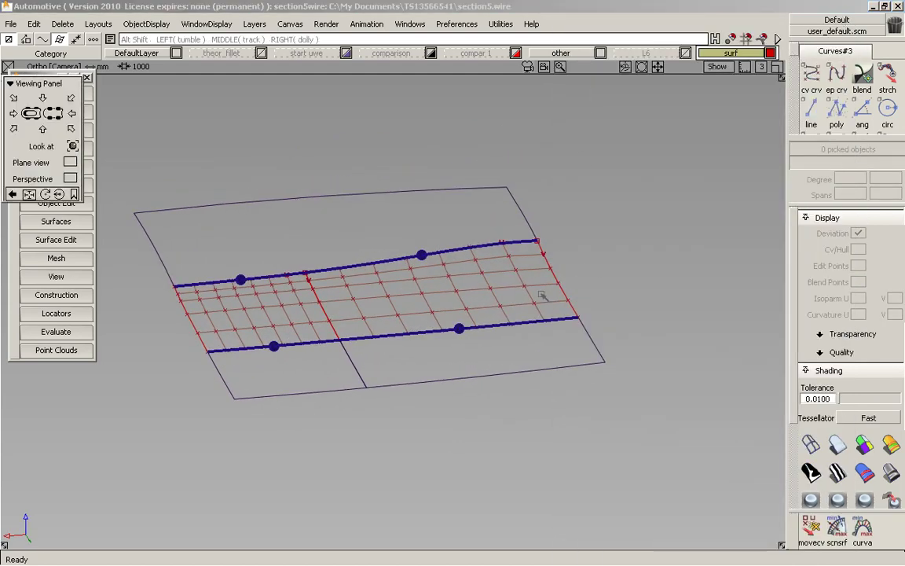
pyautogui.keyDown('alt'); pyautogui.keyDown('shift'); pyautogui.moveTo(452, 304); pyautogui.dragTo(259, 296); pyautogui.keyUp('shift'); pyautogui.keyUp('alt')
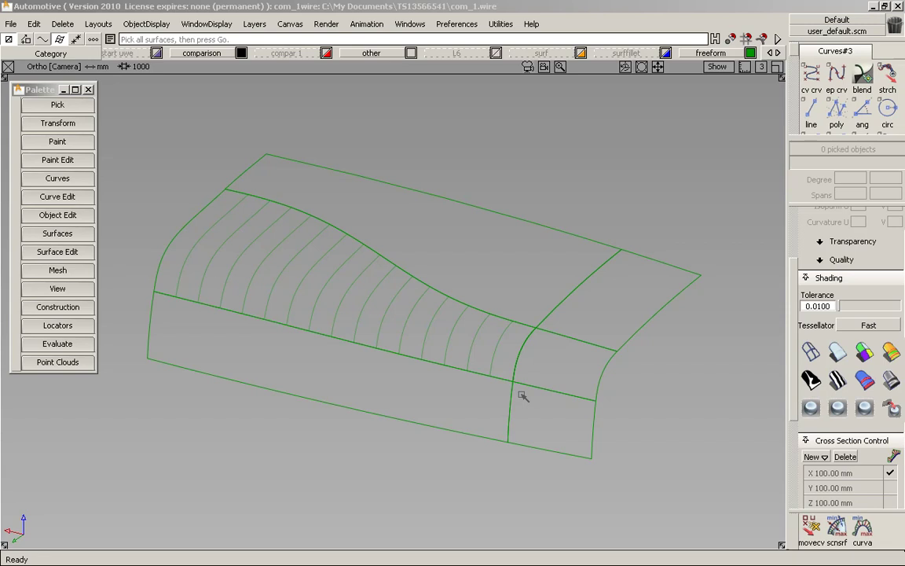
# Select all the freeform surfaces and display their X cross-section curvature at 100 mm spacing
pyautogui.keyDown('alt'); pyautogui.keyDown('shift'); pyautogui.moveTo(512, 338); pyautogui.dragTo(354, 283); pyautogui.keyUp('shift'); pyautogui.keyUp('alt')
pyautogui.keyDown('alt'); pyautogui.keyDown('shift'); pyautogui.moveTo(354, 283); pyautogui.dragTo(339, 281, button='middle'); pyautogui.keyUp('shift'); pyautogui.keyUp('alt')
pyautogui.keyDown('alt'); pyautogui.keyDown('shift'); pyautogui.moveTo(339, 280); pyautogui.dragTo(336, 285); pyautogui.keyUp('shift'); pyautogui.keyUp('alt')
pyautogui.keyDown('ctrl'); pyautogui.keyDown('shift'); pyautogui.moveTo(381, 189); pyautogui.dragTo(297, 254); pyautogui.keyUp('shift'); pyautogui.keyUp('ctrl')
pyautogui.moveTo(249, 171); pyautogui.dragTo(553, 449)
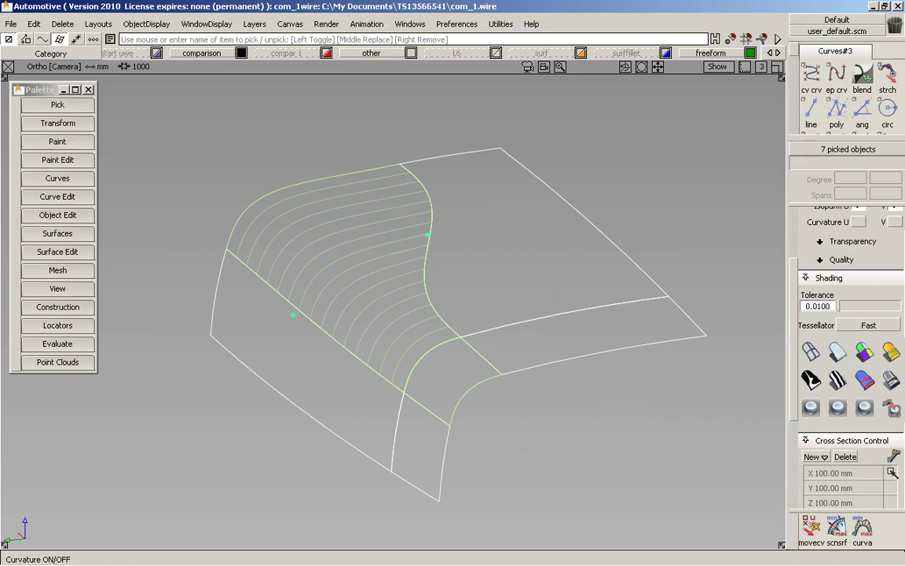
pyautogui.click(891, 470)
# Examine the cross-section curvature combs along the blend surface's upper edge and across the whole freeform model
pyautogui.keyDown('alt'); pyautogui.keyDown('shift'); pyautogui.click(385, 205); pyautogui.keyUp('shift'); pyautogui.keyUp('alt')
pyautogui.moveTo(385, 206)
pyautogui.keyDown('alt'); pyautogui.keyDown('shift'); pyautogui.mouseDown(button='right')
pyautogui.moveTo(446, 216)
pyautogui.moveTo(521, 196)
pyautogui.moveTo(525, 264)
pyautogui.moveTo(544, 283)
pyautogui.mouseUp(button='right'); pyautogui.keyUp('shift'); pyautogui.keyUp('alt')
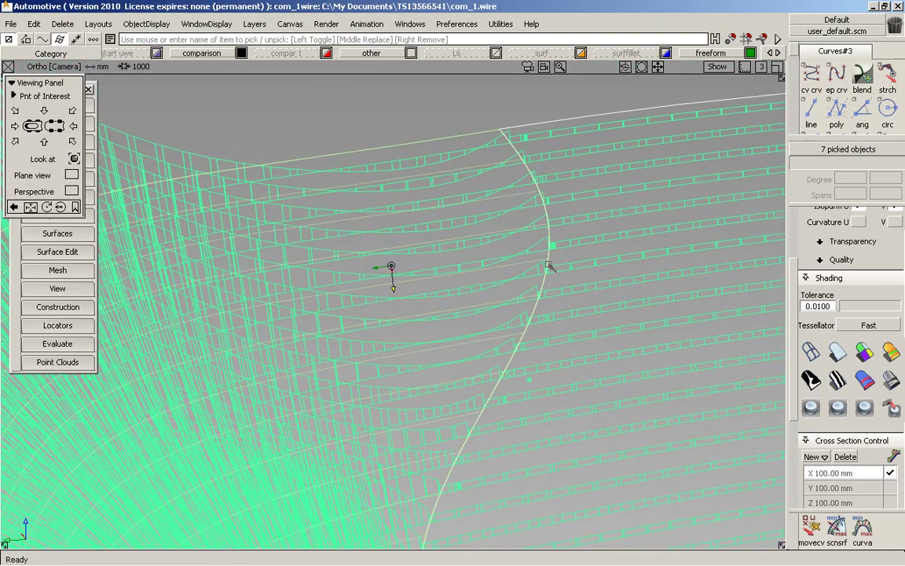
pyautogui.keyDown('alt'); pyautogui.keyDown('shift'); pyautogui.moveTo(548, 266); pyautogui.dragTo(545, 291, button='middle'); pyautogui.keyUp('shift'); pyautogui.keyUp('alt')
pyautogui.keyDown('alt'); pyautogui.keyDown('shift'); pyautogui.moveTo(544, 292); pyautogui.dragTo(532, 304); pyautogui.keyUp('shift'); pyautogui.keyUp('alt')
pyautogui.keyDown('ctrl'); pyautogui.keyDown('shift'); pyautogui.moveTo(524, 385); pyautogui.dragTo(487, 149); pyautogui.keyUp('shift'); pyautogui.keyUp('ctrl')
pyautogui.keyDown('alt'); pyautogui.keyDown('shift'); pyautogui.moveTo(486, 207); pyautogui.dragTo(499, 212, button='right'); pyautogui.keyUp('shift'); pyautogui.keyUp('alt')
pyautogui.keyDown('alt'); pyautogui.keyDown('shift'); pyautogui.moveTo(499, 212); pyautogui.dragTo(486, 231, button='middle'); pyautogui.keyUp('shift'); pyautogui.keyUp('alt')
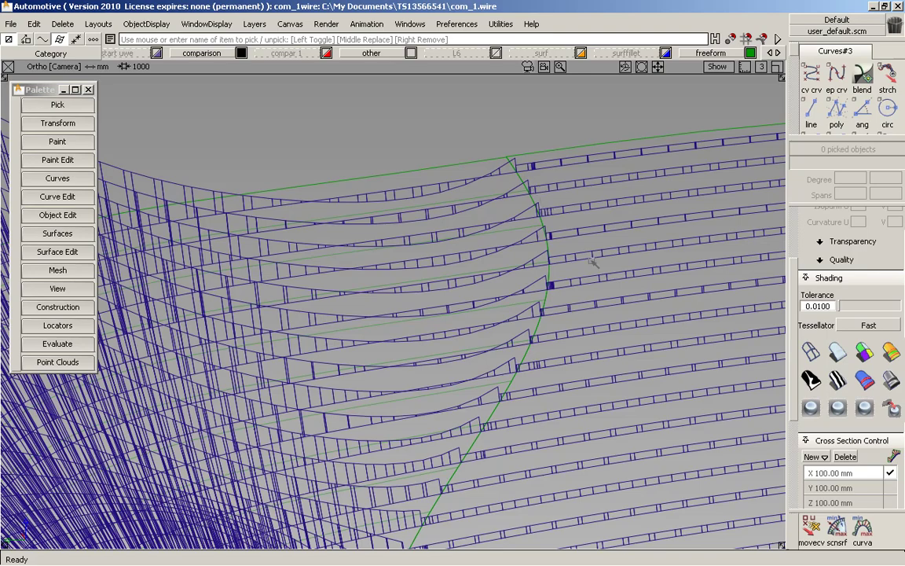
pyautogui.keyDown('alt'); pyautogui.keyDown('shift'); pyautogui.moveTo(567, 302); pyautogui.dragTo(553, 343); pyautogui.keyUp('shift'); pyautogui.keyUp('alt')
pyautogui.moveTo(552, 343)
pyautogui.keyDown('alt'); pyautogui.keyDown('shift'); pyautogui.mouseDown(button='right')
pyautogui.moveTo(393, 385)
pyautogui.moveTo(354, 367)
pyautogui.mouseUp(button='right'); pyautogui.keyUp('shift'); pyautogui.keyUp('alt')
pyautogui.keyDown('alt'); pyautogui.keyDown('shift'); pyautogui.moveTo(354, 367); pyautogui.dragTo(394, 248, button='middle'); pyautogui.keyUp('shift'); pyautogui.keyUp('alt')
# Select all the freeform surfaces and clear their X cross sections
pyautogui.moveTo(303, 134); pyautogui.dragTo(533, 402)
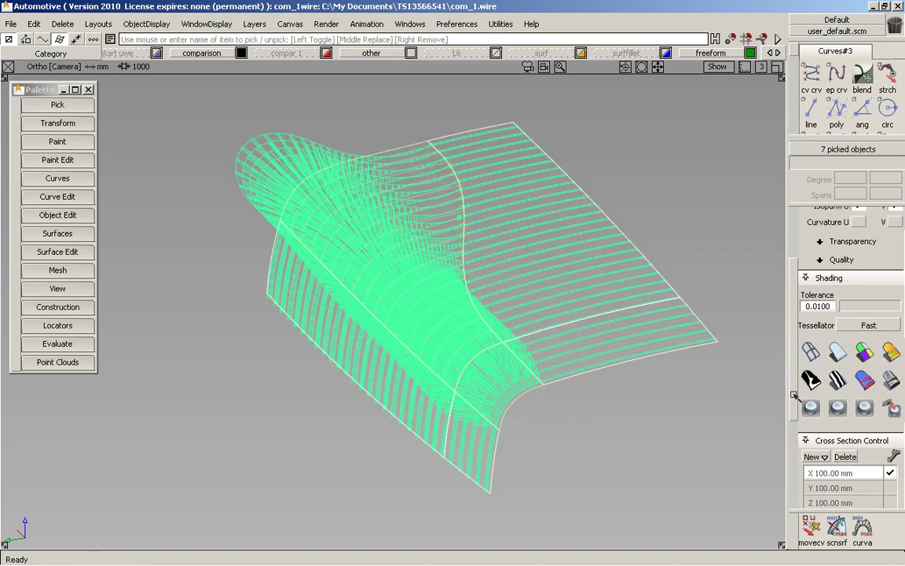
pyautogui.moveTo(793, 395); pyautogui.dragTo(793, 458)
pyautogui.click(864, 402)
# Apply the Iso Angle evaluation with multiple shaded bands to the freeform surfaces and examine the band flow across the blend
pyautogui.keyDown('alt'); pyautogui.keyDown('shift'); pyautogui.moveTo(440, 350); pyautogui.dragTo(510, 347, button='right'); pyautogui.keyUp('shift'); pyautogui.keyUp('alt')
pyautogui.keyDown('alt'); pyautogui.keyDown('shift'); pyautogui.moveTo(511, 346); pyautogui.dragTo(504, 371, button='middle'); pyautogui.keyUp('shift'); pyautogui.keyUp('alt')
pyautogui.click(64, 309)
pyautogui.click(66, 325)
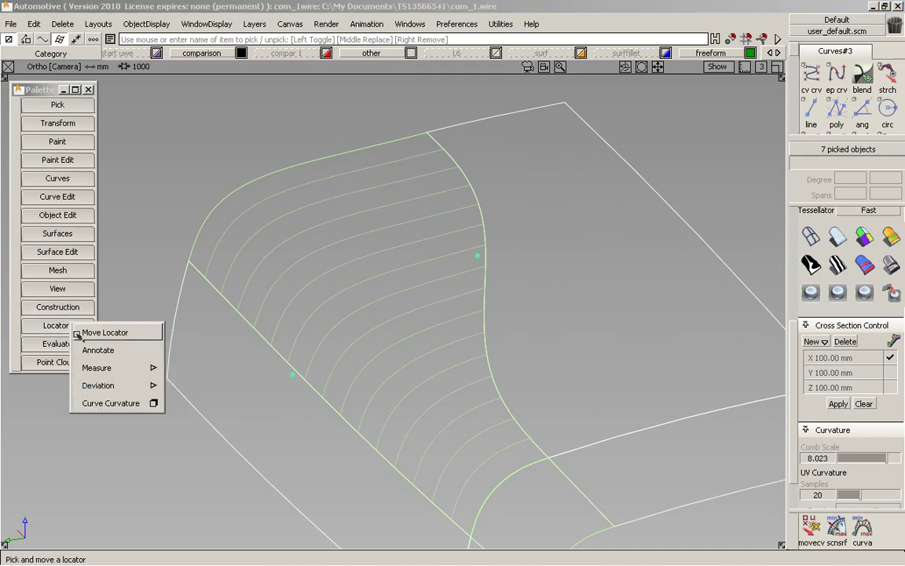
pyautogui.click(57, 343)
pyautogui.click(110, 420)
pyautogui.keyDown('alt'); pyautogui.keyDown('shift'); pyautogui.moveTo(461, 238); pyautogui.dragTo(415, 186); pyautogui.keyUp('shift'); pyautogui.keyUp('alt')
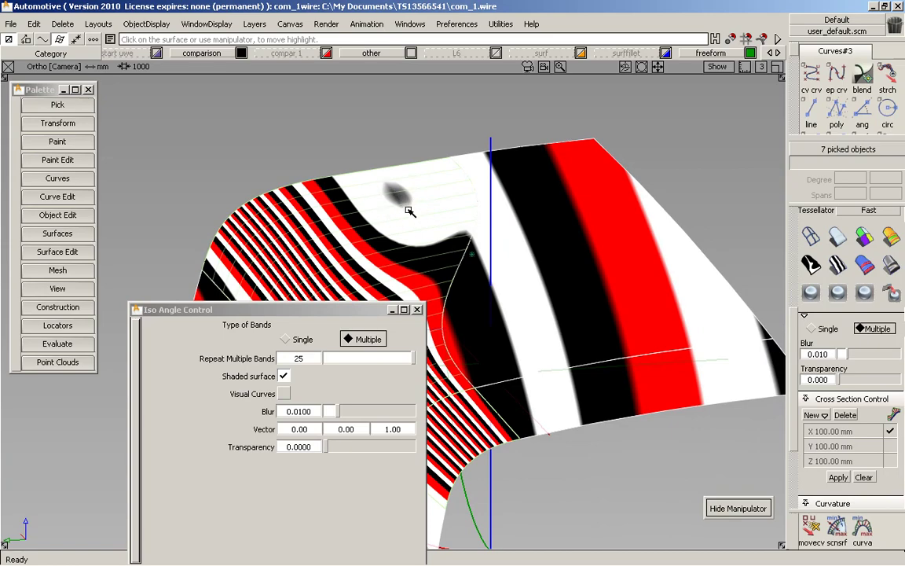
pyautogui.keyDown('alt'); pyautogui.keyDown('shift'); pyautogui.moveTo(411, 202); pyautogui.dragTo(558, 346); pyautogui.keyUp('shift'); pyautogui.keyUp('alt')
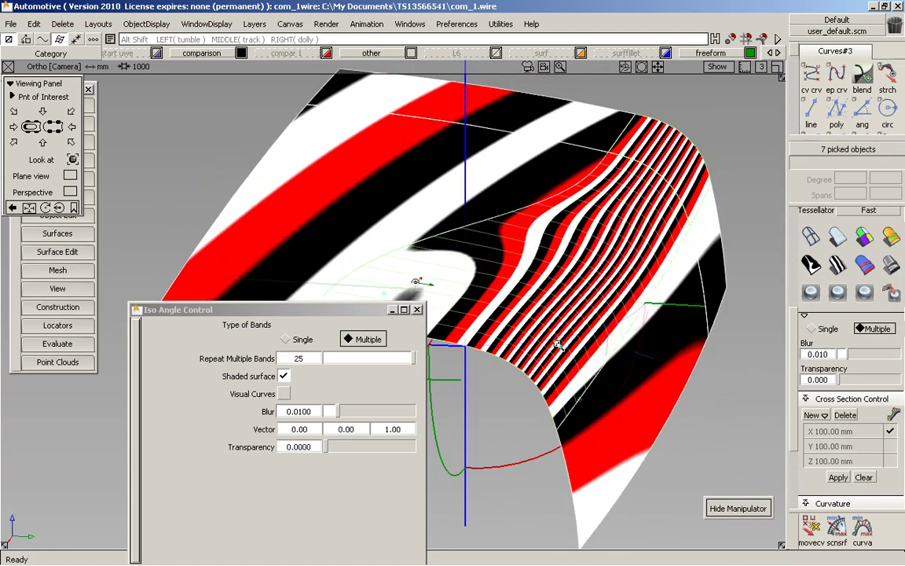
# Rotate the Iso Angle vector to sweep the bands over the freeform surfaces, keeping the control window clear of the model
pyautogui.moveTo(542, 456); pyautogui.dragTo(479, 477)
pyautogui.moveTo(371, 312); pyautogui.dragTo(155, 440)
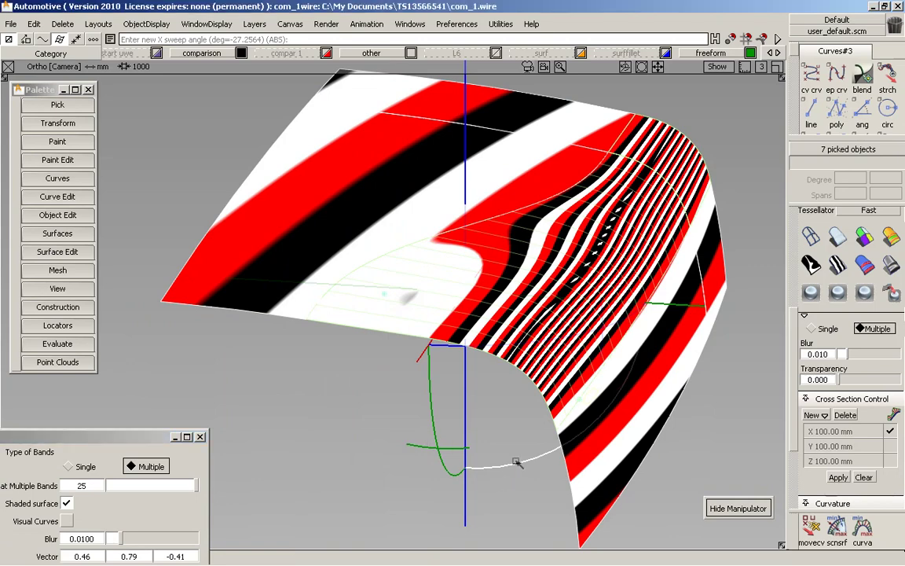
pyautogui.moveTo(511, 468)
pyautogui.mouseDown()
pyautogui.moveTo(479, 470)
pyautogui.moveTo(539, 450)
pyautogui.moveTo(532, 459)
pyautogui.moveTo(224, 387)
pyautogui.moveTo(388, 347)
pyautogui.moveTo(313, 227)
pyautogui.moveTo(578, 205)
pyautogui.moveTo(384, 162)
pyautogui.moveTo(559, 226)
pyautogui.moveTo(434, 326)
pyautogui.mouseUp()
# Shade the freeform surfaces with the Showroom map, hide the wireframe to examine the highlights, and restore the wireframe
pyautogui.click(899, 258)
pyautogui.hotkey('alt', 't')
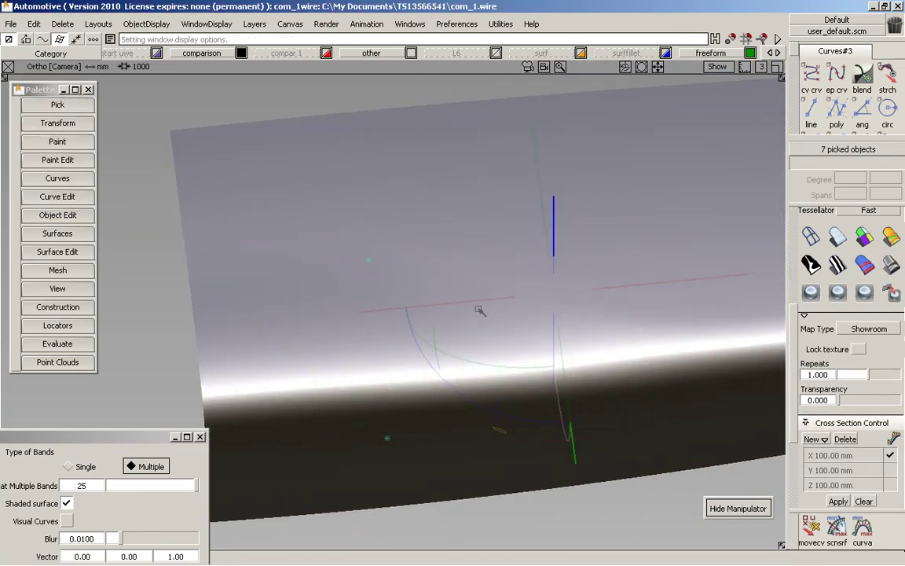
pyautogui.moveTo(518, 268)
pyautogui.keyDown('alt'); pyautogui.keyDown('shift'); pyautogui.mouseDown()
pyautogui.moveTo(455, 347)
pyautogui.moveTo(469, 412)
pyautogui.moveTo(477, 283)
pyautogui.moveTo(403, 224)
pyautogui.moveTo(445, 293)
pyautogui.moveTo(410, 323)
pyautogui.moveTo(425, 314)
pyautogui.mouseUp(); pyautogui.keyUp('shift'); pyautogui.keyUp('alt')
pyautogui.moveTo(569, 299)
pyautogui.keyDown('alt'); pyautogui.keyDown('shift'); pyautogui.mouseDown()
pyautogui.moveTo(551, 350)
pyautogui.moveTo(584, 338)
pyautogui.mouseUp(); pyautogui.keyUp('shift'); pyautogui.keyUp('alt')
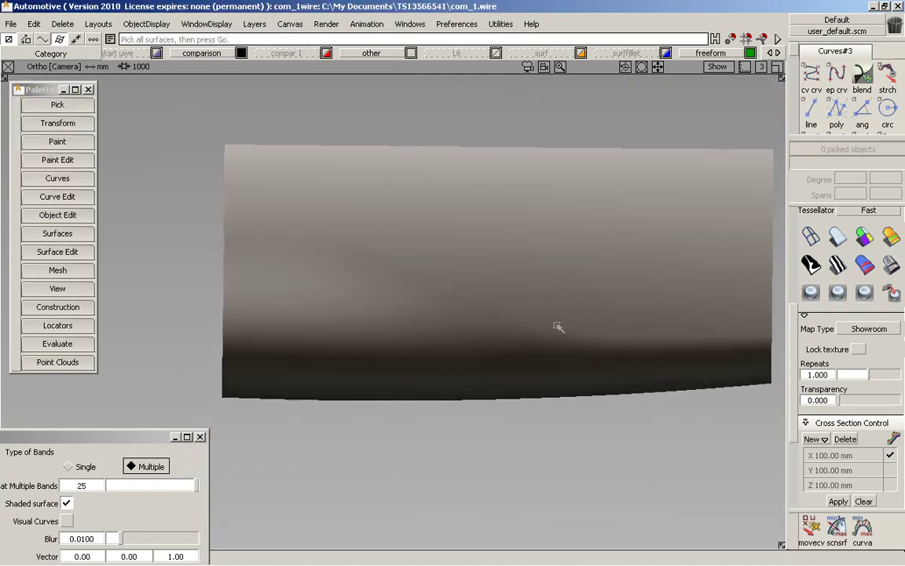
pyautogui.moveTo(493, 351)
pyautogui.keyDown('alt'); pyautogui.keyDown('shift'); pyautogui.mouseDown()
pyautogui.moveTo(467, 303)
pyautogui.moveTo(513, 182)
pyautogui.moveTo(360, 194)
pyautogui.mouseUp(); pyautogui.keyUp('shift'); pyautogui.keyUp('alt')
pyautogui.hotkey('alt', 't')
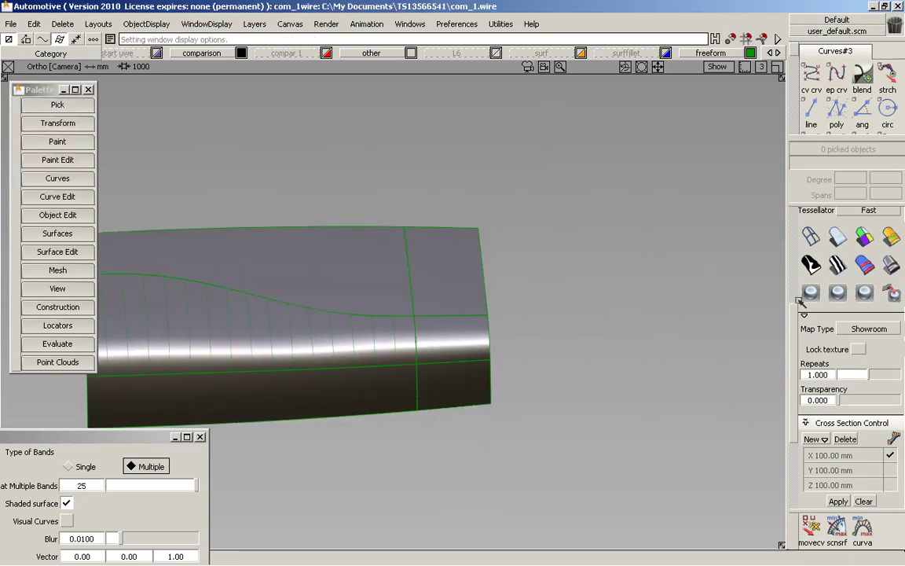
# Turn off the shading, hide the freeform layer and show the surffillet layer
pyautogui.click(803, 236)
pyautogui.moveTo(693, 55); pyautogui.dragTo(695, 89)
pyautogui.moveTo(637, 59); pyautogui.dragTo(632, 88)
pyautogui.keyDown('alt'); pyautogui.keyDown('shift'); pyautogui.moveTo(556, 194); pyautogui.dragTo(349, 309); pyautogui.keyUp('shift'); pyautogui.keyUp('alt')
pyautogui.keyDown('alt'); pyautogui.keyDown('shift'); pyautogui.moveTo(349, 309); pyautogui.dragTo(371, 305, button='right'); pyautogui.keyUp('shift'); pyautogui.keyUp('alt')
pyautogui.keyDown('alt'); pyautogui.keyDown('shift'); pyautogui.moveTo(377, 301); pyautogui.dragTo(397, 259, button='middle'); pyautogui.keyUp('shift'); pyautogui.keyUp('alt')
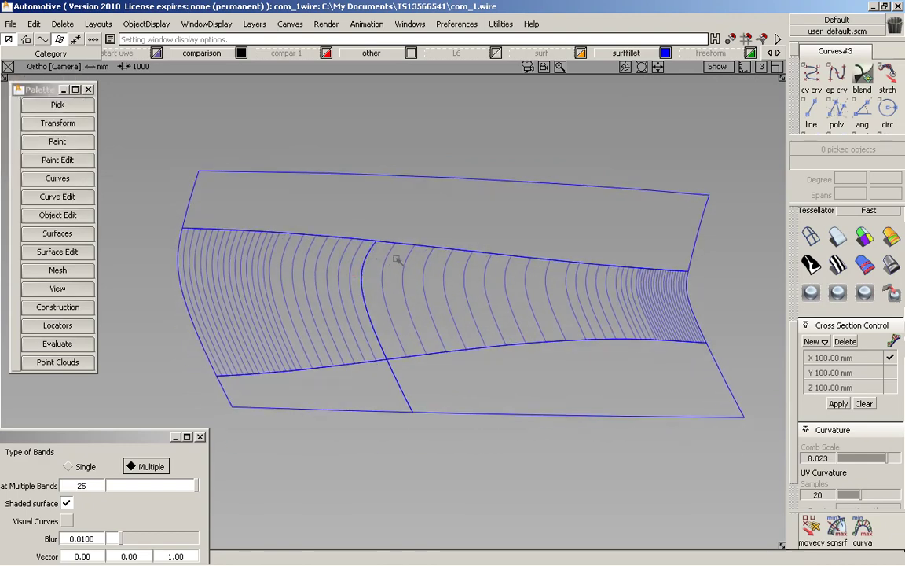
# Select the surffillet surfaces, inspect their X cross sections for comparison and clear them
pyautogui.keyDown('alt'); pyautogui.keyDown('shift'); pyautogui.moveTo(397, 260); pyautogui.dragTo(347, 266); pyautogui.keyUp('shift'); pyautogui.keyUp('alt')
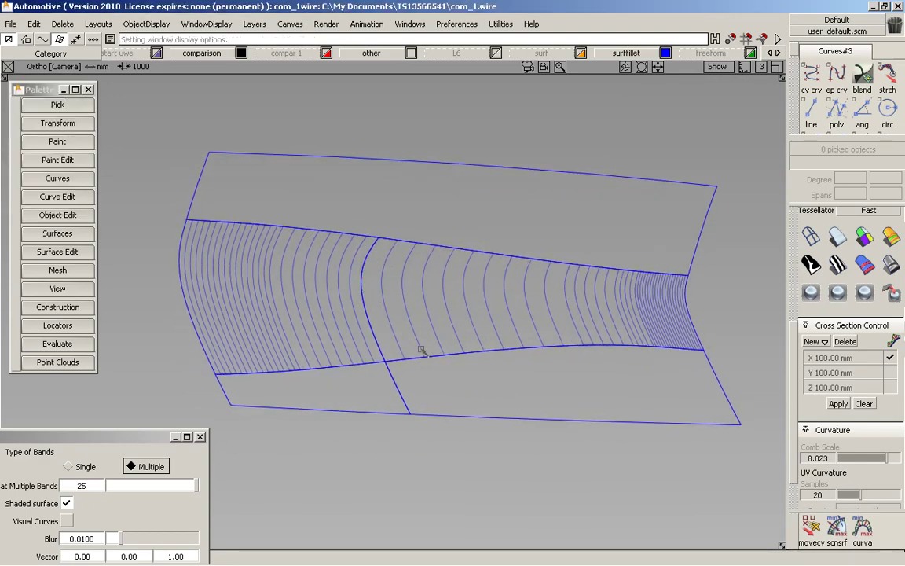
pyautogui.moveTo(308, 182); pyautogui.dragTo(541, 398)
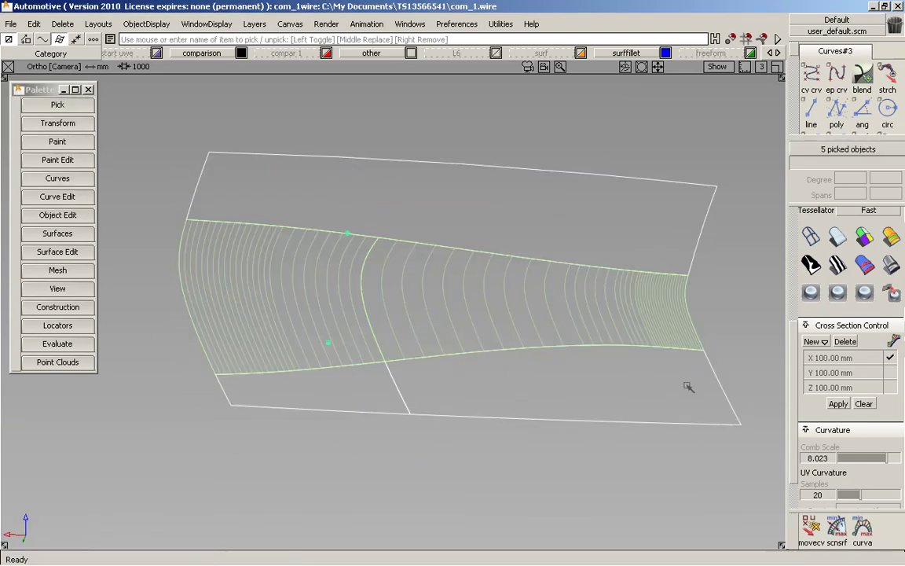
pyautogui.moveTo(472, 314)
pyautogui.keyDown('alt'); pyautogui.keyDown('shift'); pyautogui.mouseDown()
pyautogui.moveTo(216, 264)
pyautogui.moveTo(174, 302)
pyautogui.moveTo(212, 280)
pyautogui.moveTo(190, 252)
pyautogui.moveTo(491, 265)
pyautogui.moveTo(583, 334)
pyautogui.moveTo(528, 374)
pyautogui.moveTo(590, 347)
pyautogui.mouseUp(); pyautogui.keyUp('shift'); pyautogui.keyUp('alt')
pyautogui.click(863, 403)
pyautogui.keyDown('ctrl'); pyautogui.keyDown('shift'); pyautogui.moveTo(439, 394); pyautogui.dragTo(359, 375); pyautogui.keyUp('shift'); pyautogui.keyUp('ctrl')
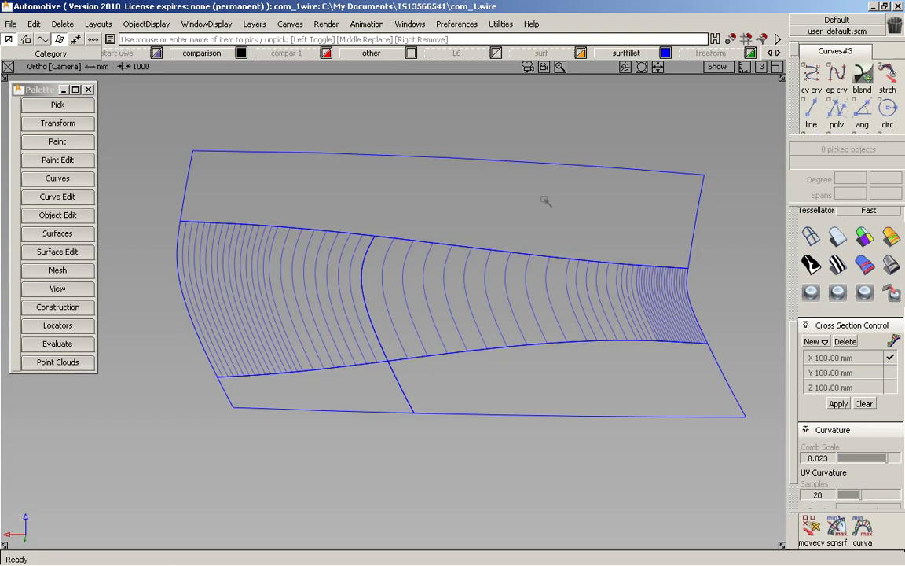
# Hide the surffillet layer and show the surf layer
pyautogui.keyDown('alt'); pyautogui.keyDown('shift'); pyautogui.moveTo(543, 199); pyautogui.dragTo(526, 190); pyautogui.keyUp('shift'); pyautogui.keyUp('alt')
pyautogui.click(632, 54)
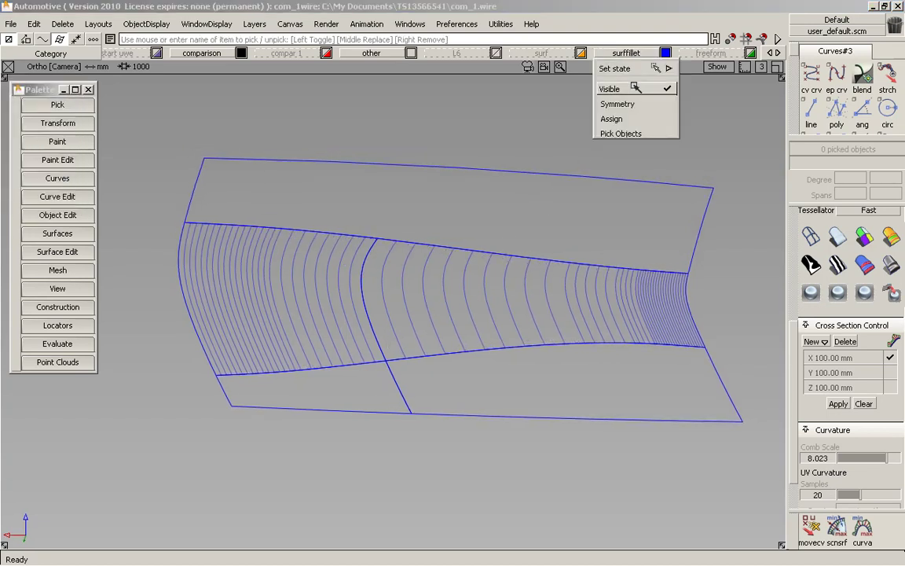
pyautogui.click(636, 88)
pyautogui.click(541, 54)
pyautogui.click(554, 88)
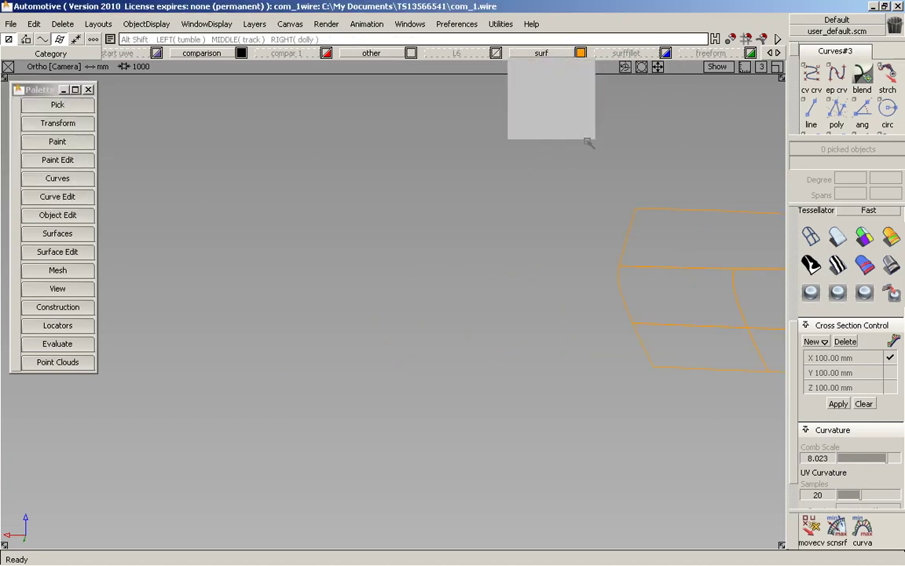
# Change the surf layer's color to red
pyautogui.keyDown('alt'); pyautogui.keyDown('shift'); pyautogui.moveTo(589, 142); pyautogui.dragTo(184, 162, button='middle'); pyautogui.keyUp('shift'); pyautogui.keyUp('alt')
pyautogui.keyDown('alt'); pyautogui.keyDown('shift'); pyautogui.moveTo(353, 279); pyautogui.dragTo(409, 289, button='right'); pyautogui.keyUp('shift'); pyautogui.keyUp('alt')
pyautogui.keyDown('alt'); pyautogui.keyDown('shift'); pyautogui.moveTo(409, 290); pyautogui.dragTo(325, 270); pyautogui.keyUp('shift'); pyautogui.keyUp('alt')
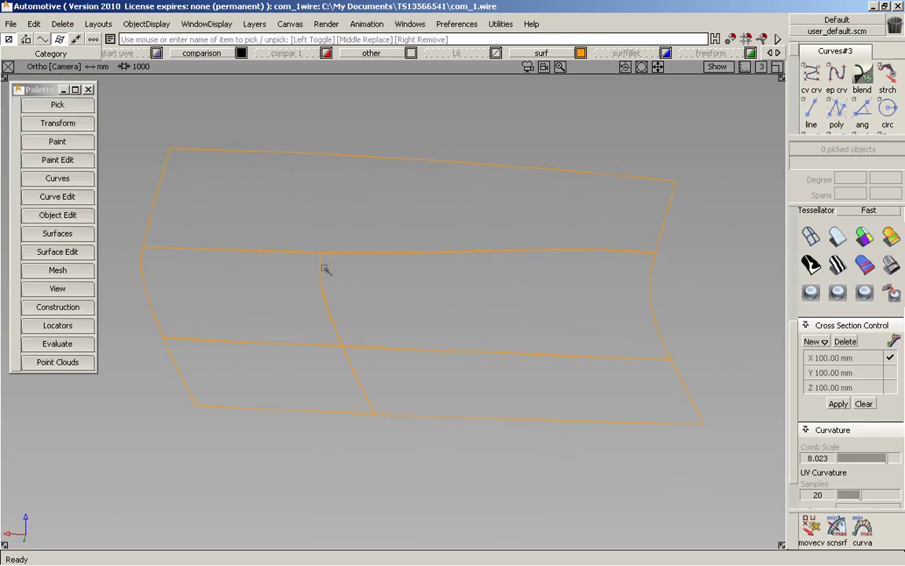
pyautogui.keyDown('alt'); pyautogui.keyDown('shift'); pyautogui.moveTo(361, 300); pyautogui.dragTo(395, 311, button='middle'); pyautogui.keyUp('shift'); pyautogui.keyUp('alt')
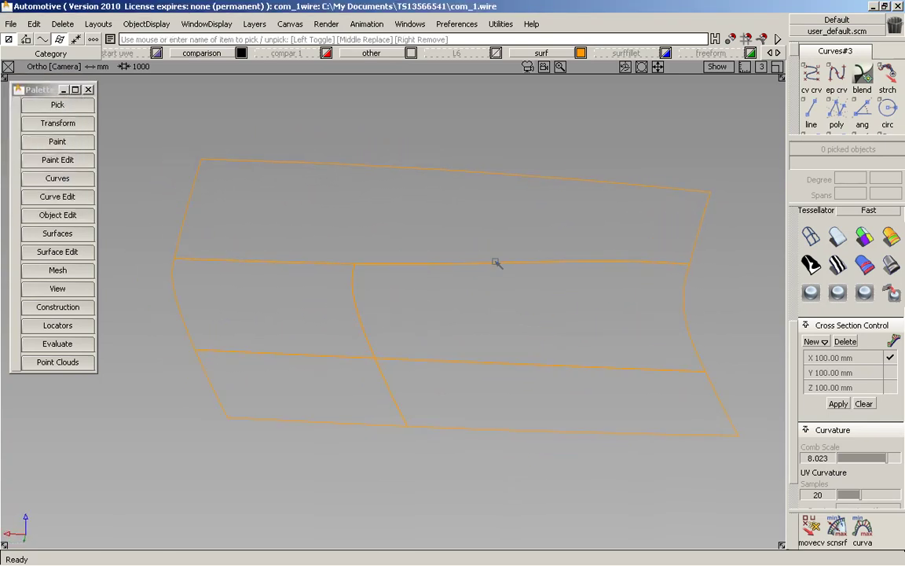
pyautogui.click(580, 52)
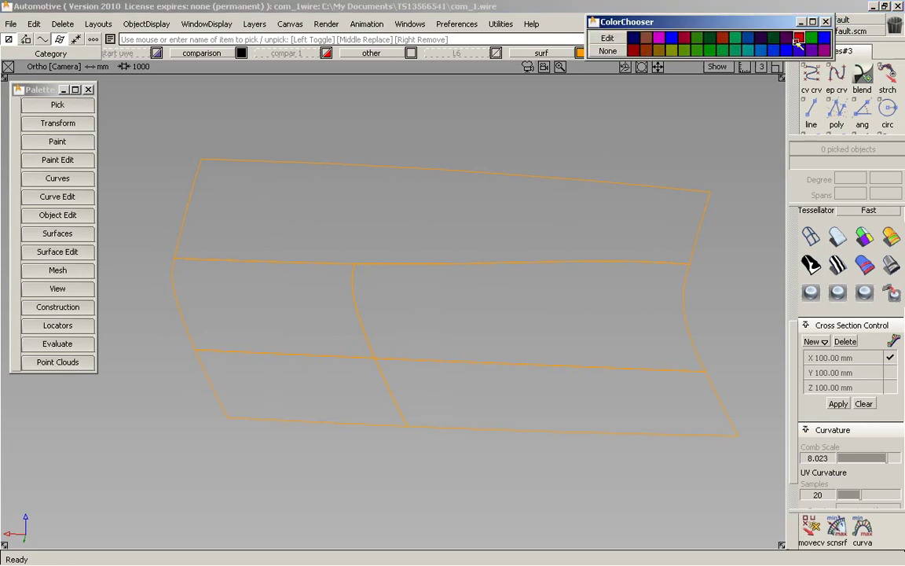
pyautogui.click(718, 39)
# Select the surf layer's surfaces and examine their X cross-section curvature combs at 100 mm spacing
pyautogui.keyDown('alt'); pyautogui.keyDown('shift'); pyautogui.moveTo(513, 207); pyautogui.dragTo(318, 321); pyautogui.keyUp('shift'); pyautogui.keyUp('alt')
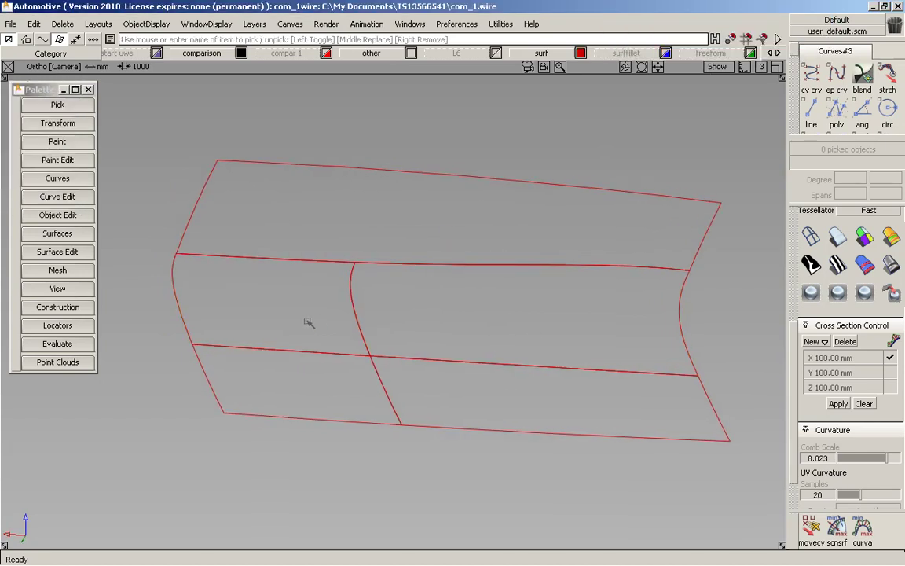
pyautogui.moveTo(313, 219); pyautogui.dragTo(485, 410)
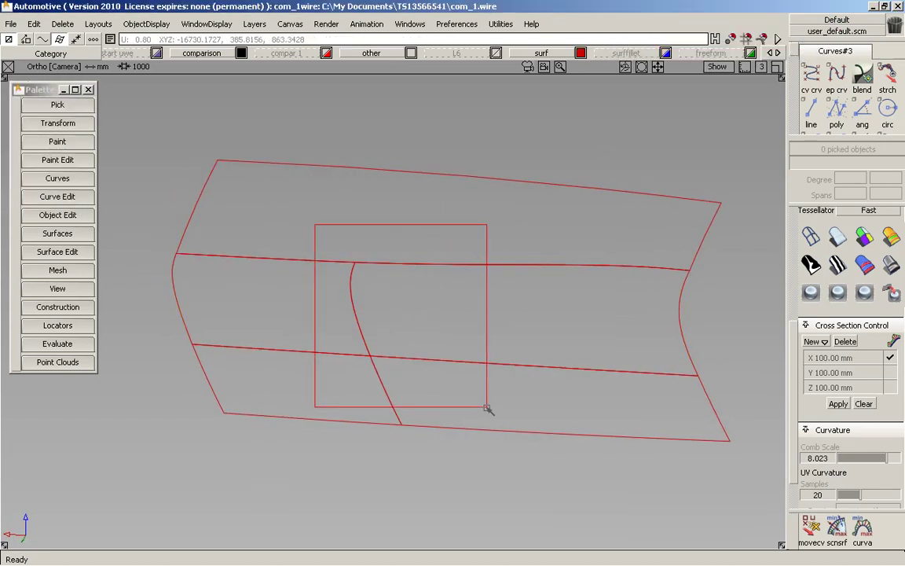
pyautogui.click(891, 357)
pyautogui.keyDown('alt'); pyautogui.keyDown('shift'); pyautogui.moveTo(595, 283); pyautogui.dragTo(368, 189); pyautogui.keyUp('shift'); pyautogui.keyUp('alt')
pyautogui.keyDown('alt'); pyautogui.keyDown('shift'); pyautogui.moveTo(352, 161); pyautogui.dragTo(283, 102); pyautogui.keyUp('shift'); pyautogui.keyUp('alt')
pyautogui.keyDown('ctrl'); pyautogui.keyDown('shift'); pyautogui.moveTo(500, 379); pyautogui.dragTo(501, 314); pyautogui.keyUp('shift'); pyautogui.keyUp('ctrl')
pyautogui.moveTo(481, 268)
pyautogui.keyDown('alt'); pyautogui.keyDown('shift'); pyautogui.mouseDown()
pyautogui.moveTo(459, 246)
pyautogui.moveTo(457, 228)
pyautogui.moveTo(393, 223)
pyautogui.moveTo(470, 152)
pyautogui.mouseUp(); pyautogui.keyUp('shift'); pyautogui.keyUp('alt')
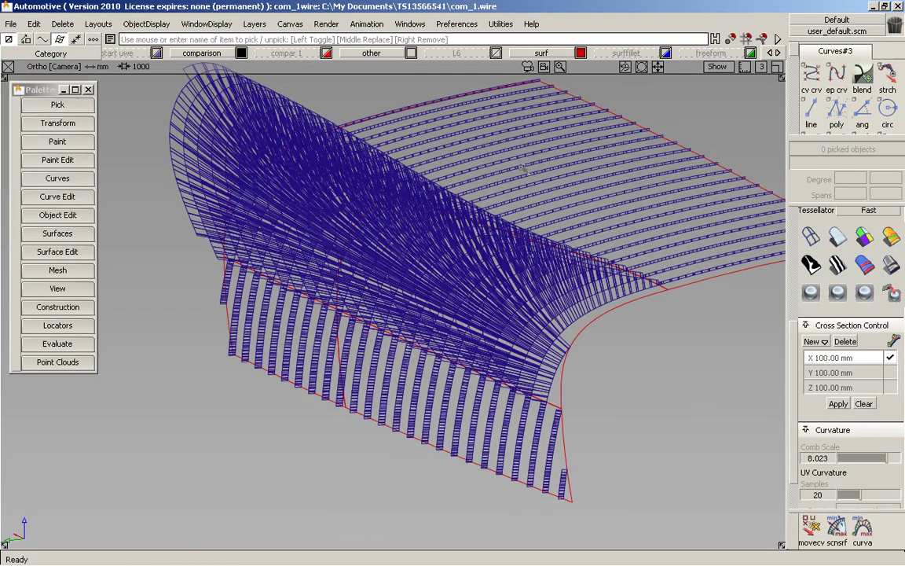
# Clear the X cross sections from the surf layer's surfaces and evaluate them with Iso Angle bands
pyautogui.moveTo(370, 166); pyautogui.dragTo(490, 299)
pyautogui.click(864, 403)
pyautogui.keyDown('alt'); pyautogui.keyDown('shift'); pyautogui.moveTo(503, 228); pyautogui.dragTo(424, 196, button='right'); pyautogui.keyUp('shift'); pyautogui.keyUp('alt')
pyautogui.click(52, 326)
pyautogui.click(51, 343)
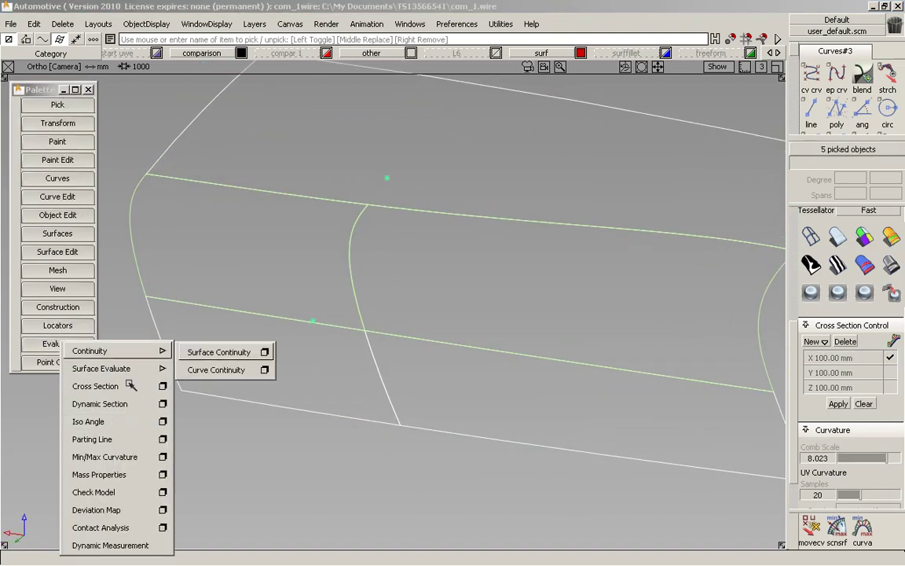
pyautogui.click(162, 422)
pyautogui.keyDown('alt'); pyautogui.keyDown('shift'); pyautogui.moveTo(395, 345); pyautogui.dragTo(396, 305); pyautogui.keyUp('shift'); pyautogui.keyUp('alt')
pyautogui.moveTo(457, 300); pyautogui.dragTo(349, 92)
# Inspect the shaded surf layer from several angles and turn the shading off
pyautogui.hotkey('alt', 'shift')
pyautogui.keyDown('alt'); pyautogui.keyDown('shift'); pyautogui.moveTo(584, 214); pyautogui.dragTo(644, 443); pyautogui.keyUp('shift'); pyautogui.keyUp('alt')
pyautogui.keyDown('ctrl'); pyautogui.keyDown('shift'); pyautogui.moveTo(582, 400); pyautogui.dragTo(605, 208); pyautogui.keyUp('shift'); pyautogui.keyUp('ctrl')
pyautogui.click(811, 237)
pyautogui.moveTo(625, 256)
pyautogui.keyDown('alt'); pyautogui.keyDown('shift'); pyautogui.mouseDown()
pyautogui.moveTo(200, 256)
pyautogui.moveTo(493, 289)
pyautogui.mouseUp(); pyautogui.keyUp('shift'); pyautogui.keyUp('alt')
pyautogui.keyDown('alt'); pyautogui.keyDown('shift'); pyautogui.moveTo(436, 301); pyautogui.dragTo(396, 311); pyautogui.keyUp('shift'); pyautogui.keyUp('alt')
pyautogui.keyDown('alt'); pyautogui.keyDown('shift'); pyautogui.moveTo(396, 311); pyautogui.dragTo(439, 348, button='middle'); pyautogui.keyUp('shift'); pyautogui.keyUp('alt')
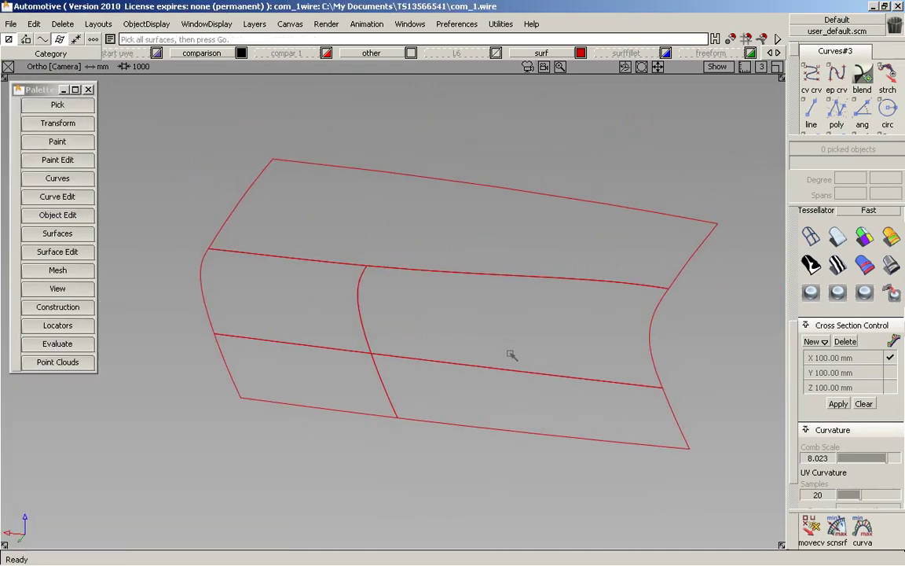